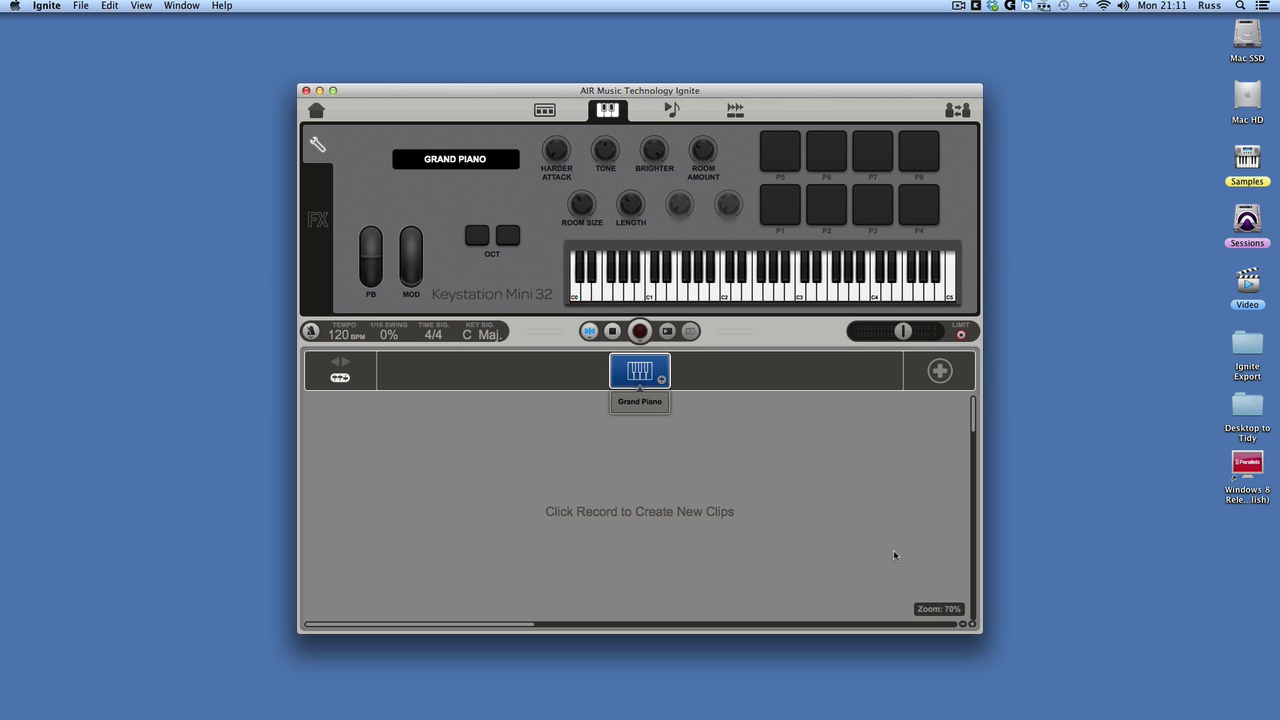
Step: Switch on the players for the Grand Piano track in phrase mode
left_click_drag(709, 86, 701, 49)
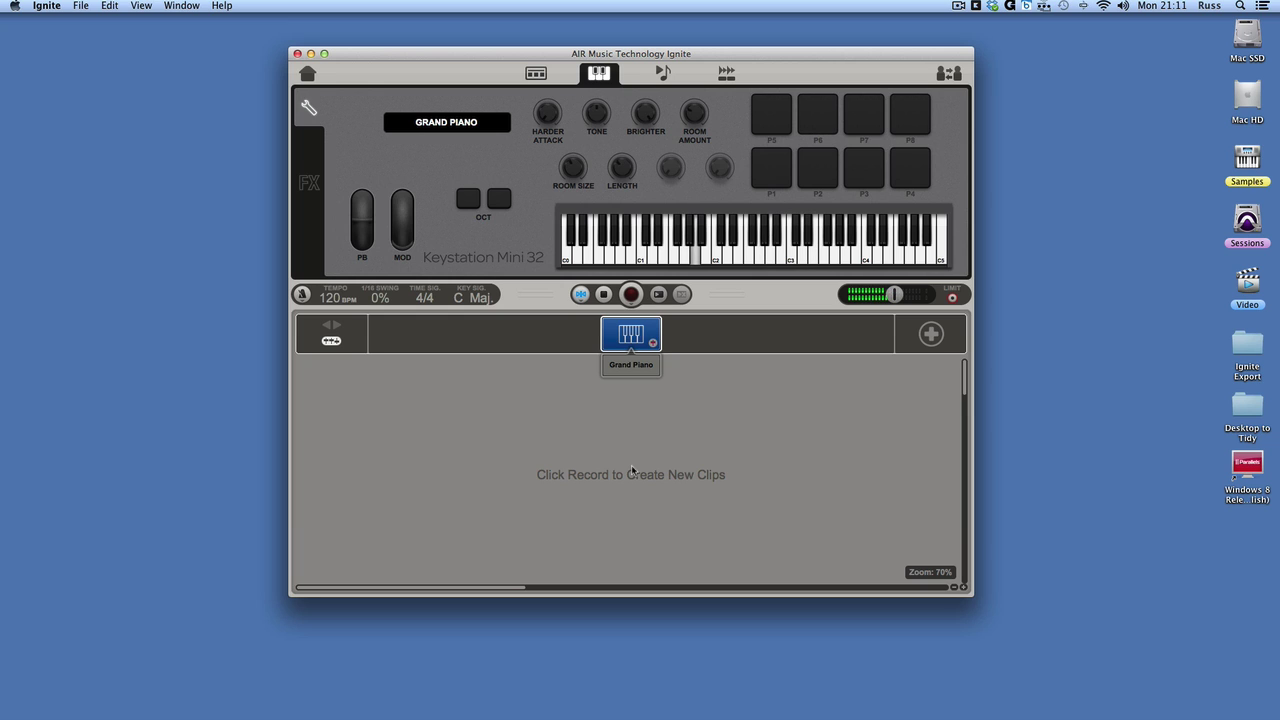
left_click(662, 76)
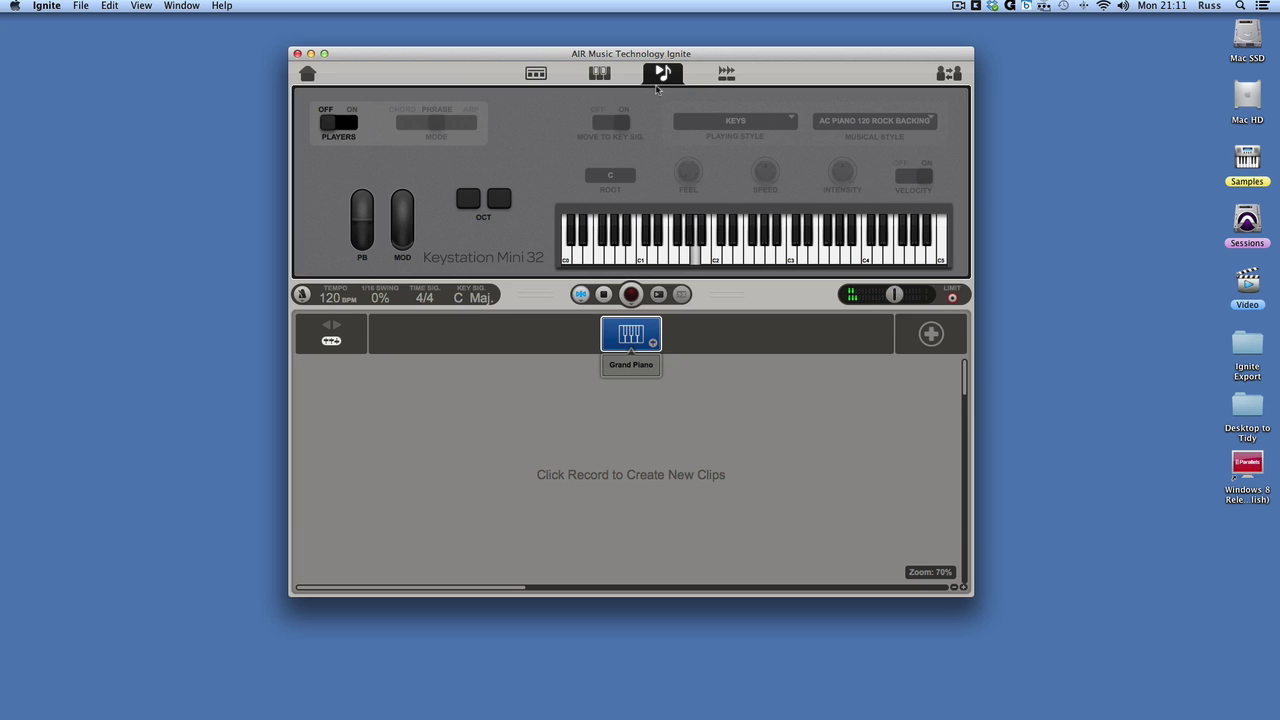
left_click(343, 136)
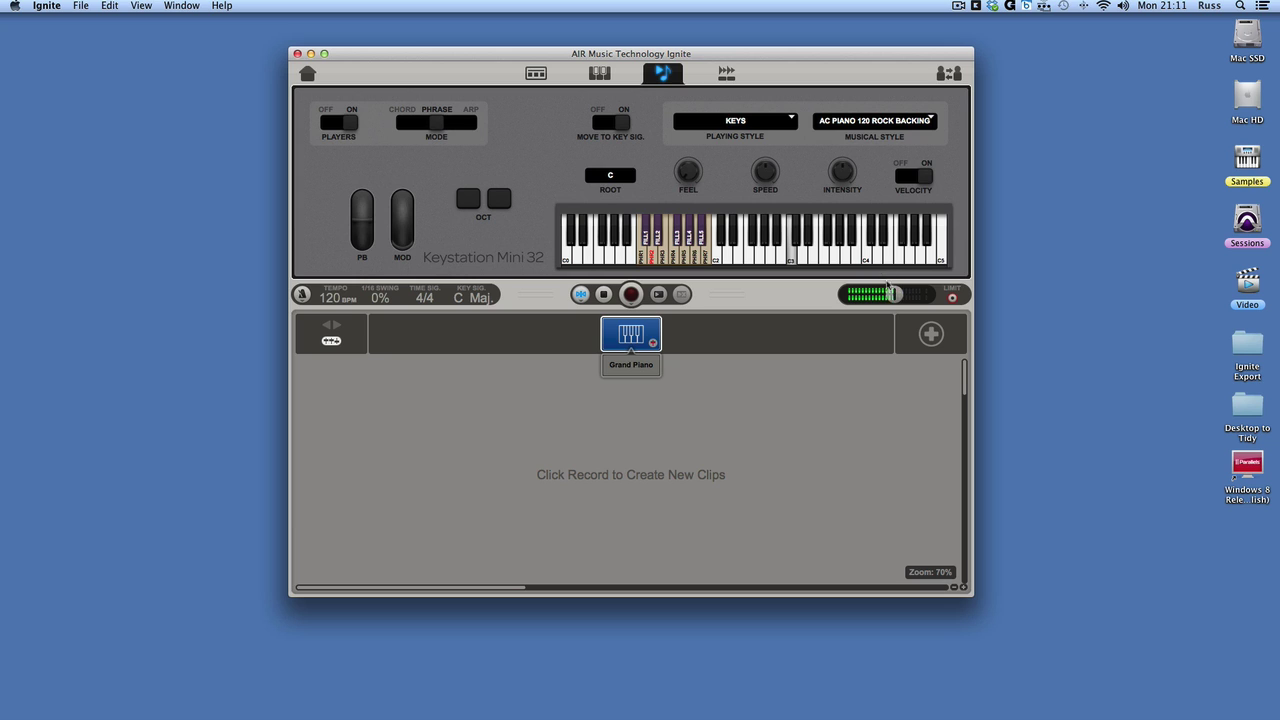
Step: Lower the master volume slightly and record a four-bar Grand Piano phrase clip
left_click_drag(893, 290, 884, 293)
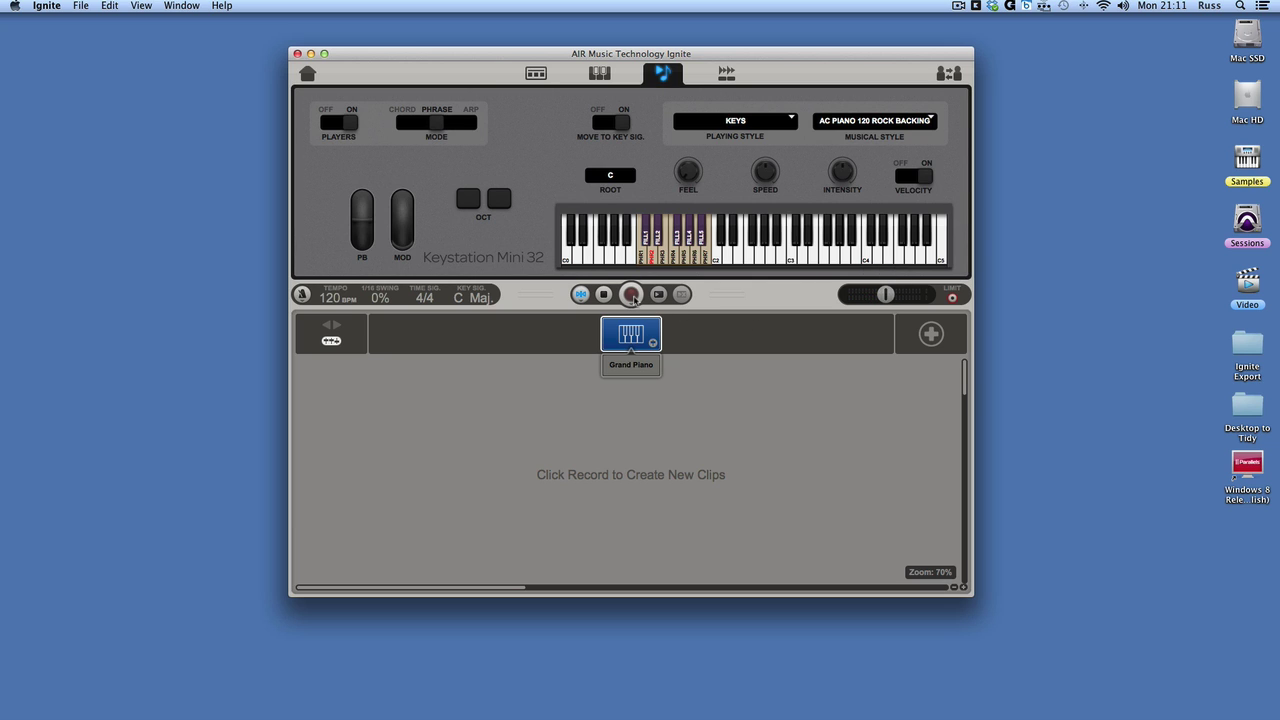
left_click(631, 295)
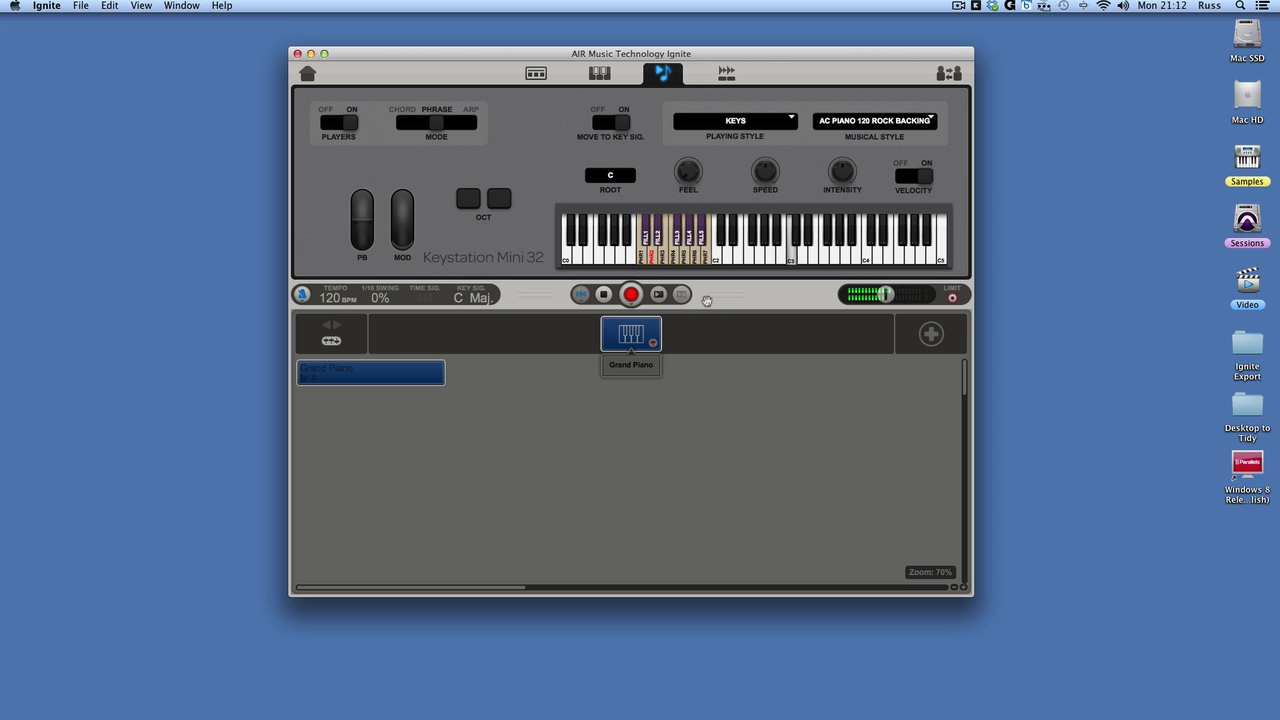
key("space")
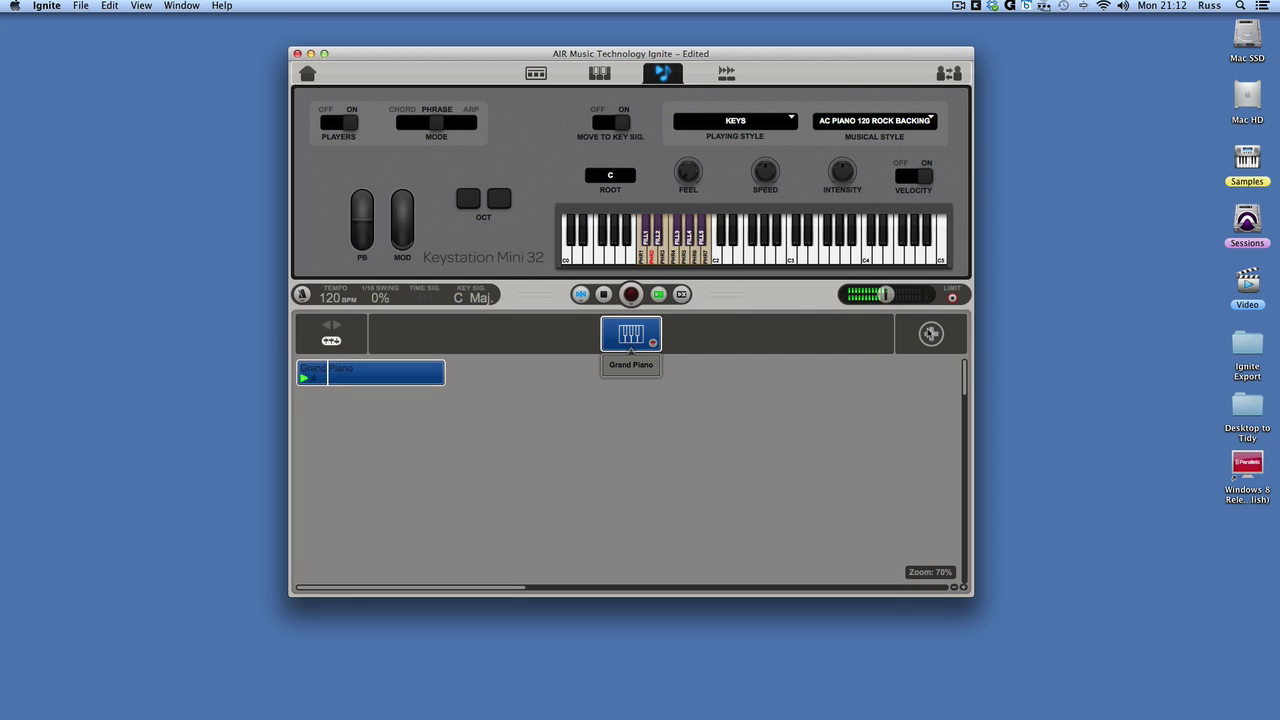
Step: Add a new track using the Rock Kit from the acoustic drums
left_click(931, 334)
left_click(625, 187)
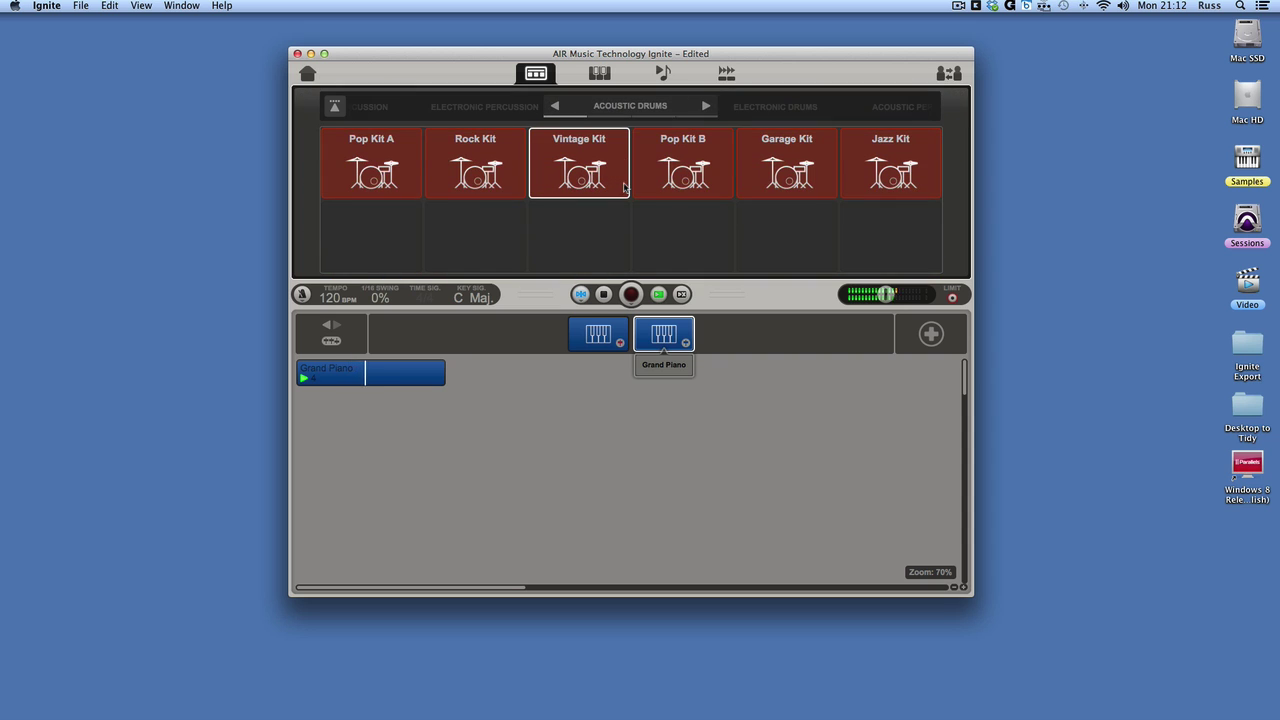
left_click(495, 176)
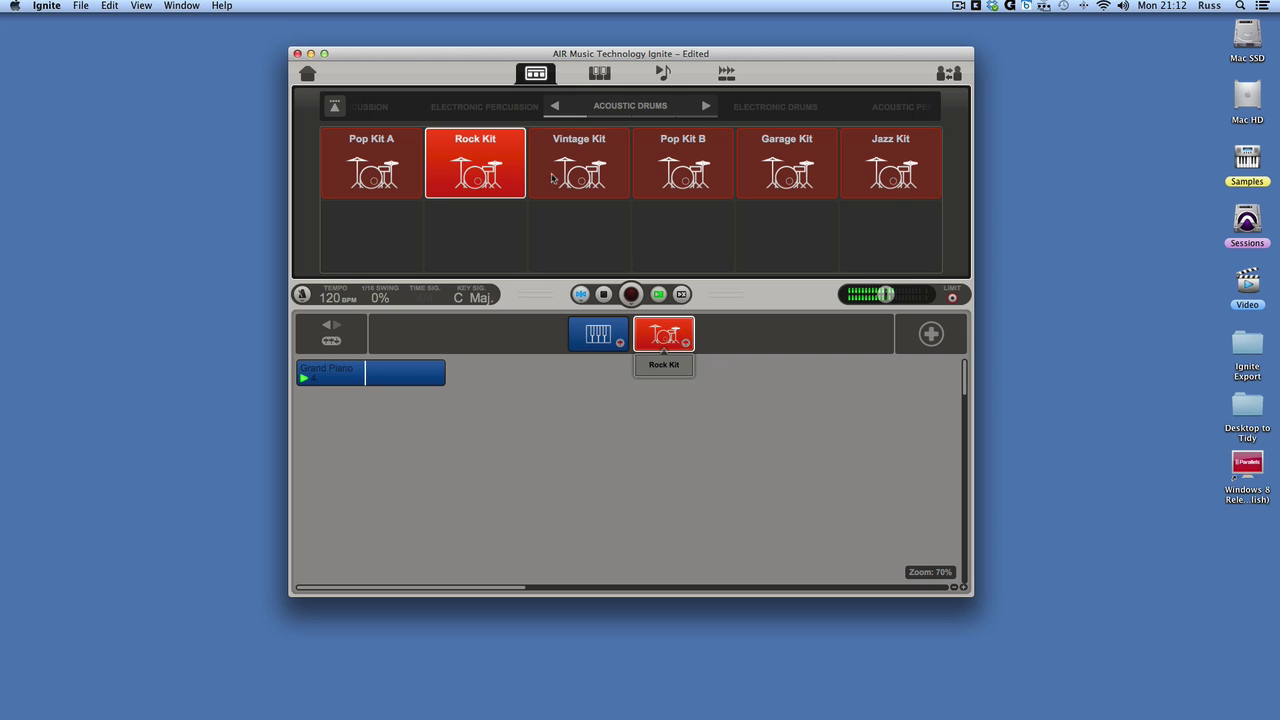
Step: Set the master volume to about -3.4 dB and the Grand Piano track volume to about -2.8 dB
mouse_move(410, 365)
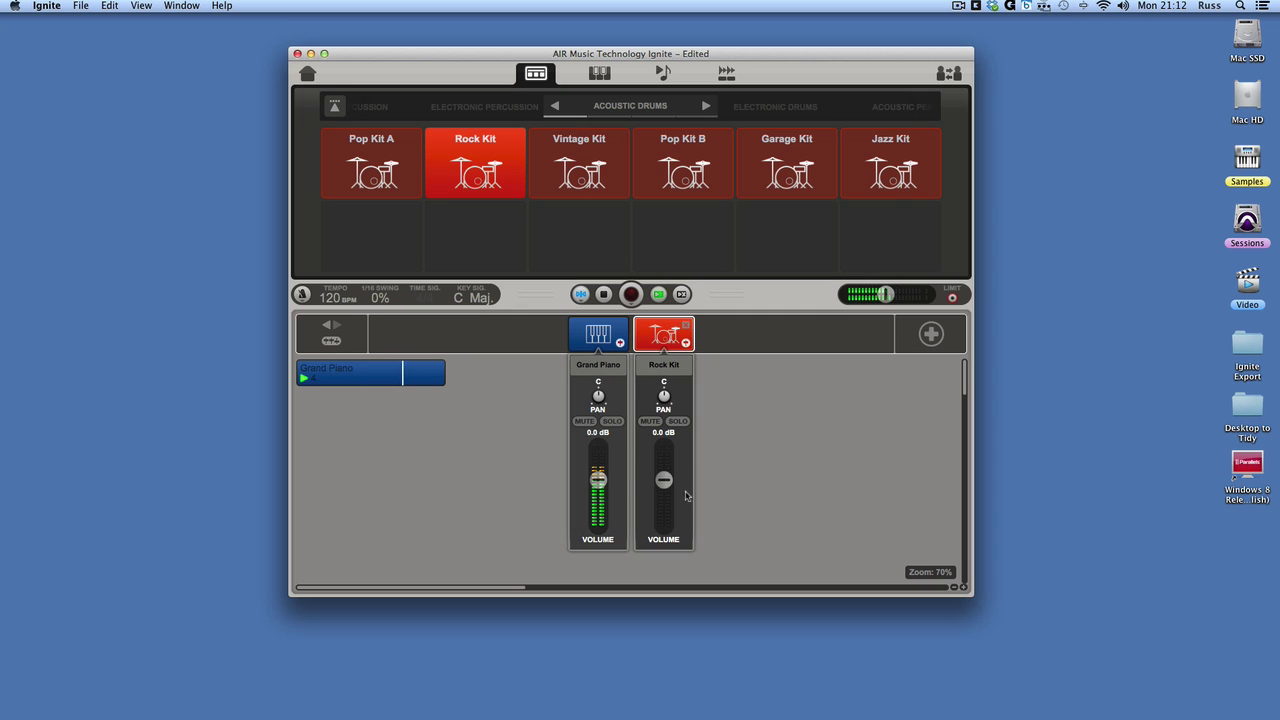
left_click_drag(598, 480, 598, 489)
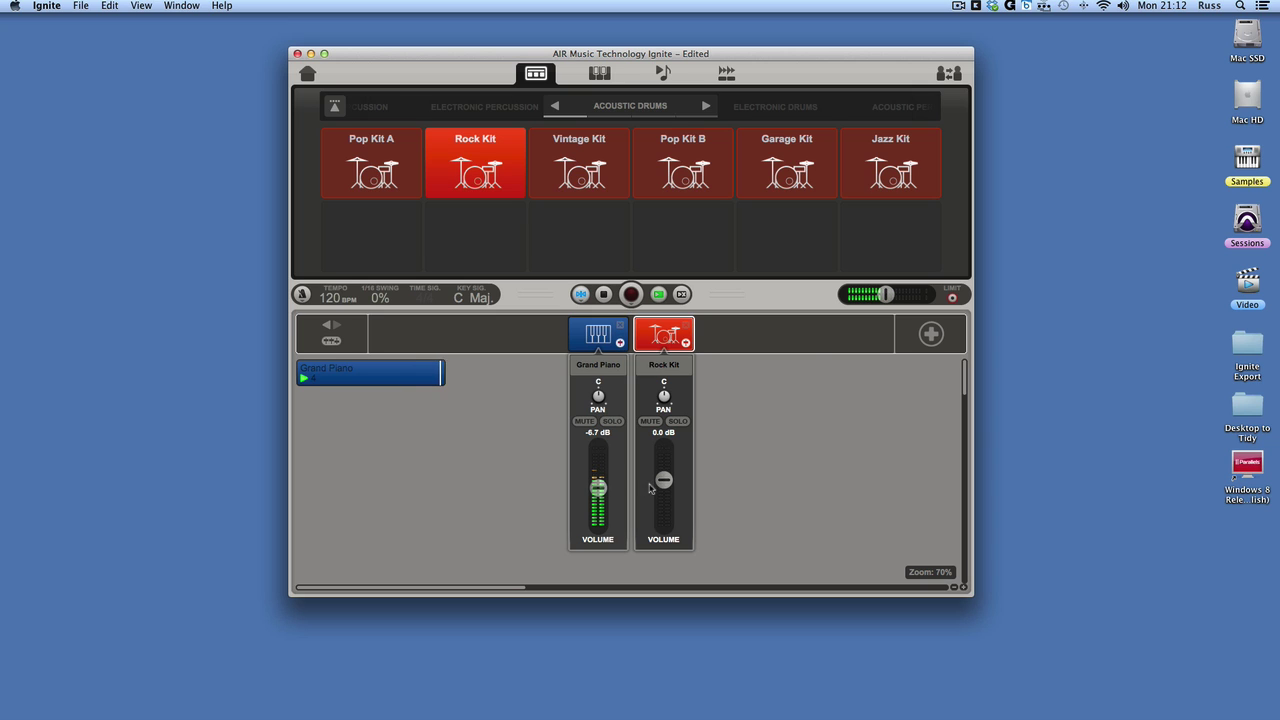
mouse_move(888, 298)
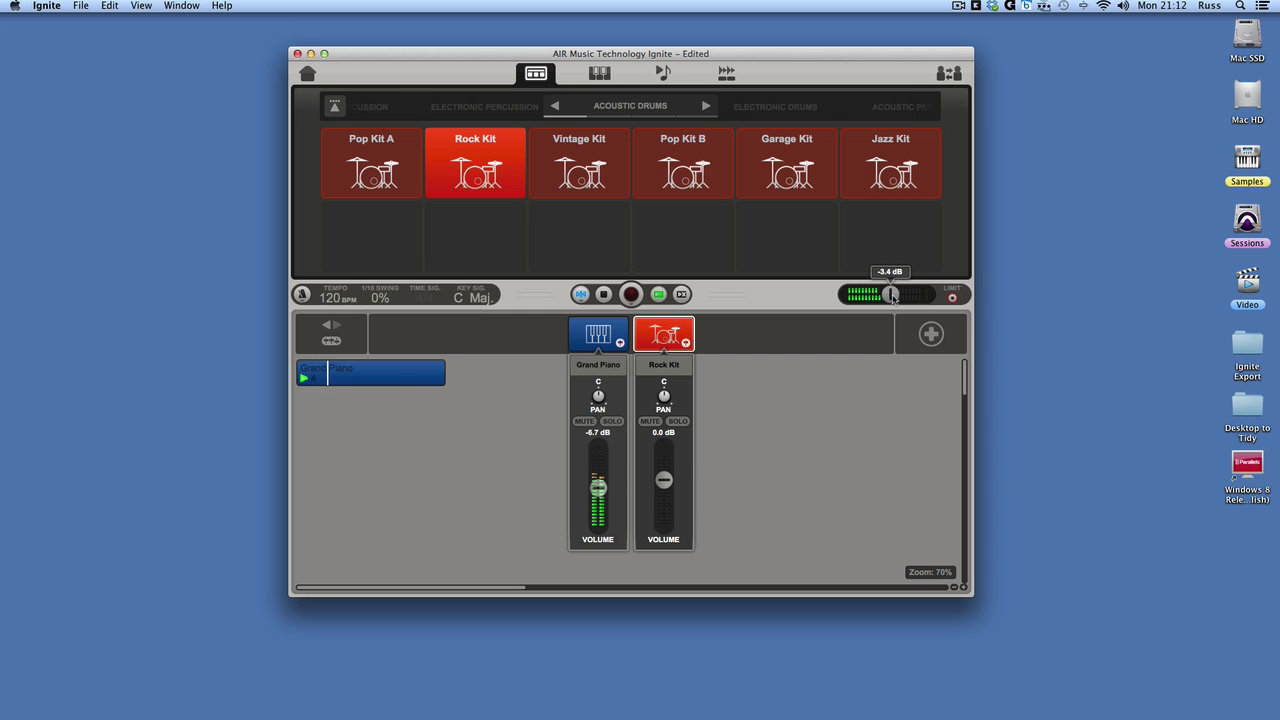
left_click_drag(608, 493, 607, 488)
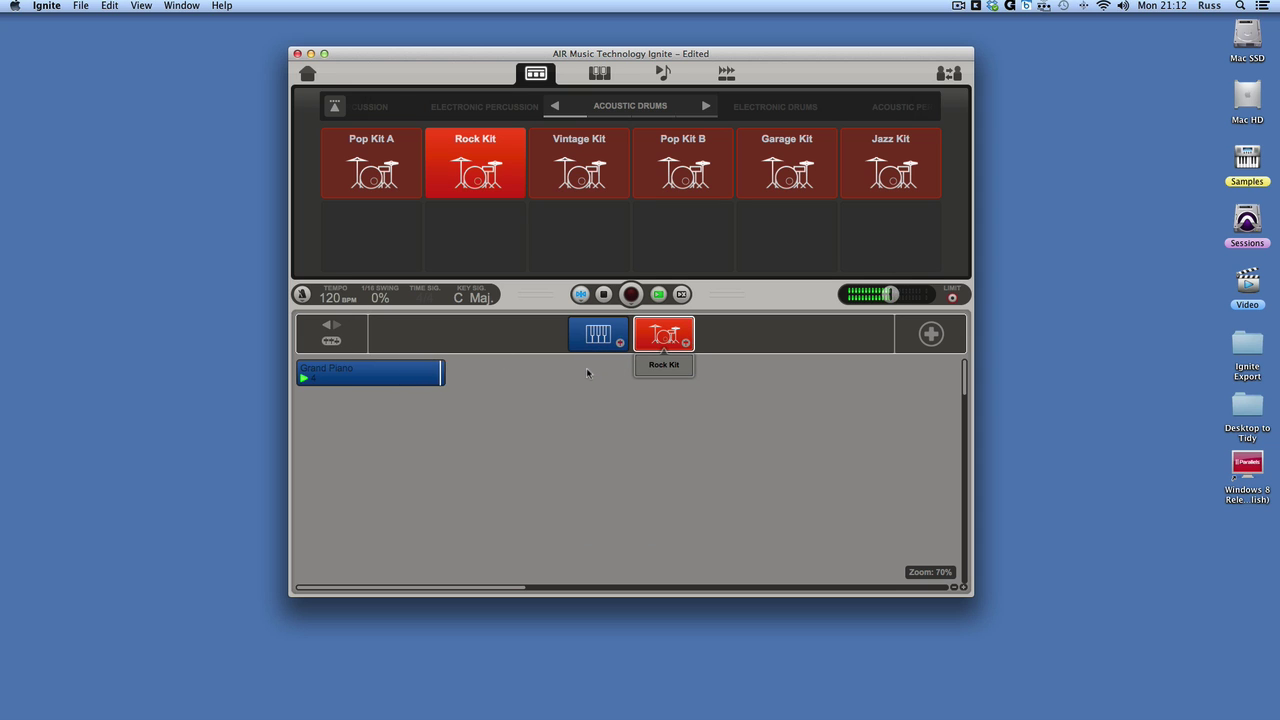
Step: Record a two-bar Rock Kit clip alongside the looping piano
left_click(631, 294)
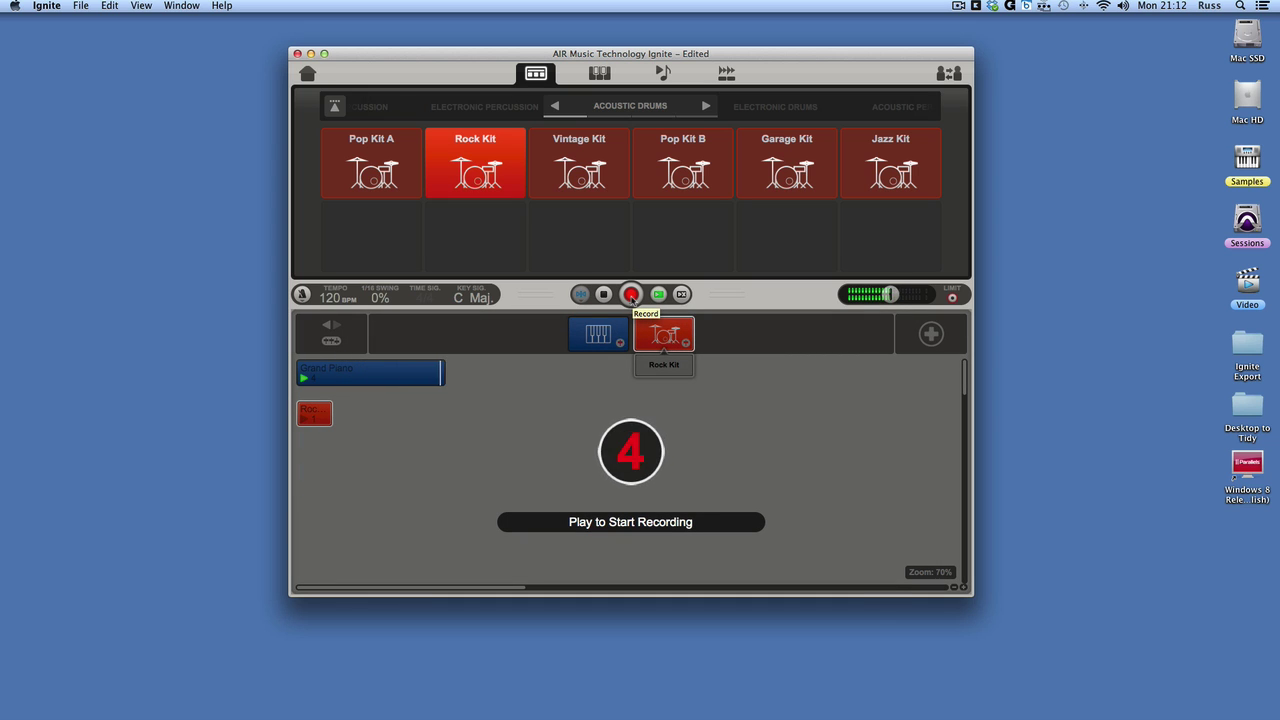
key("space")
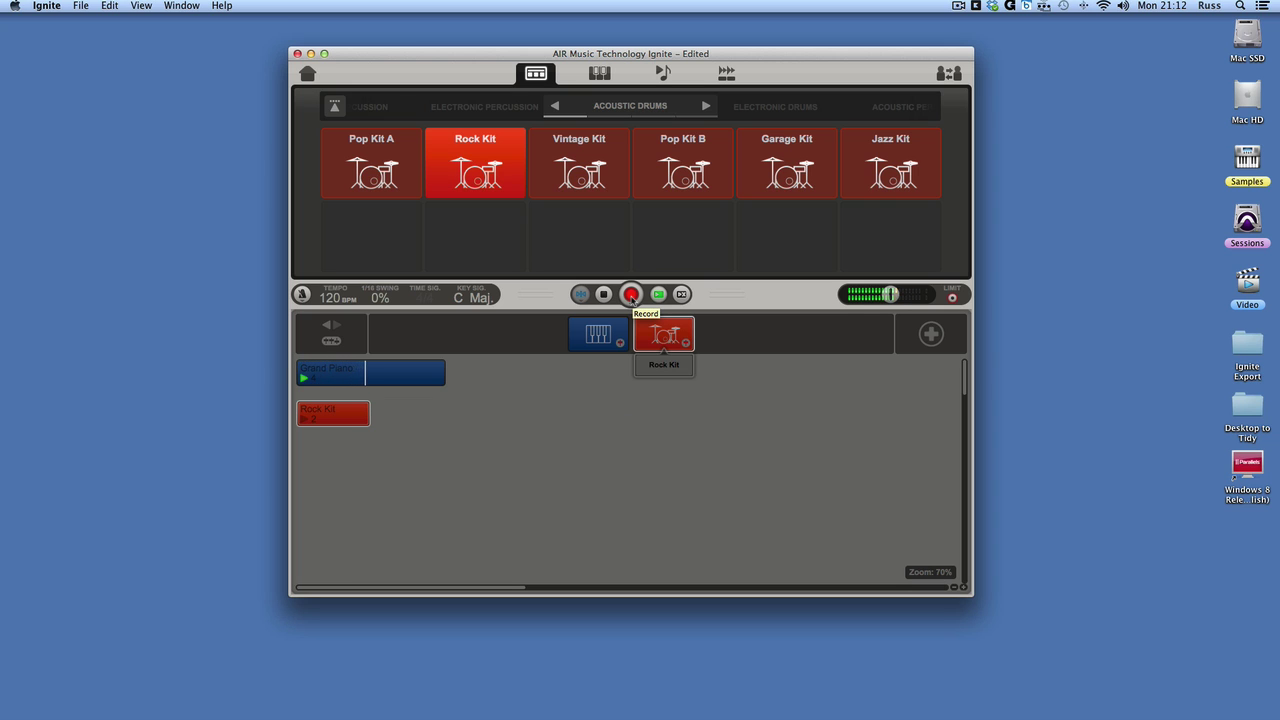
left_click(631, 295)
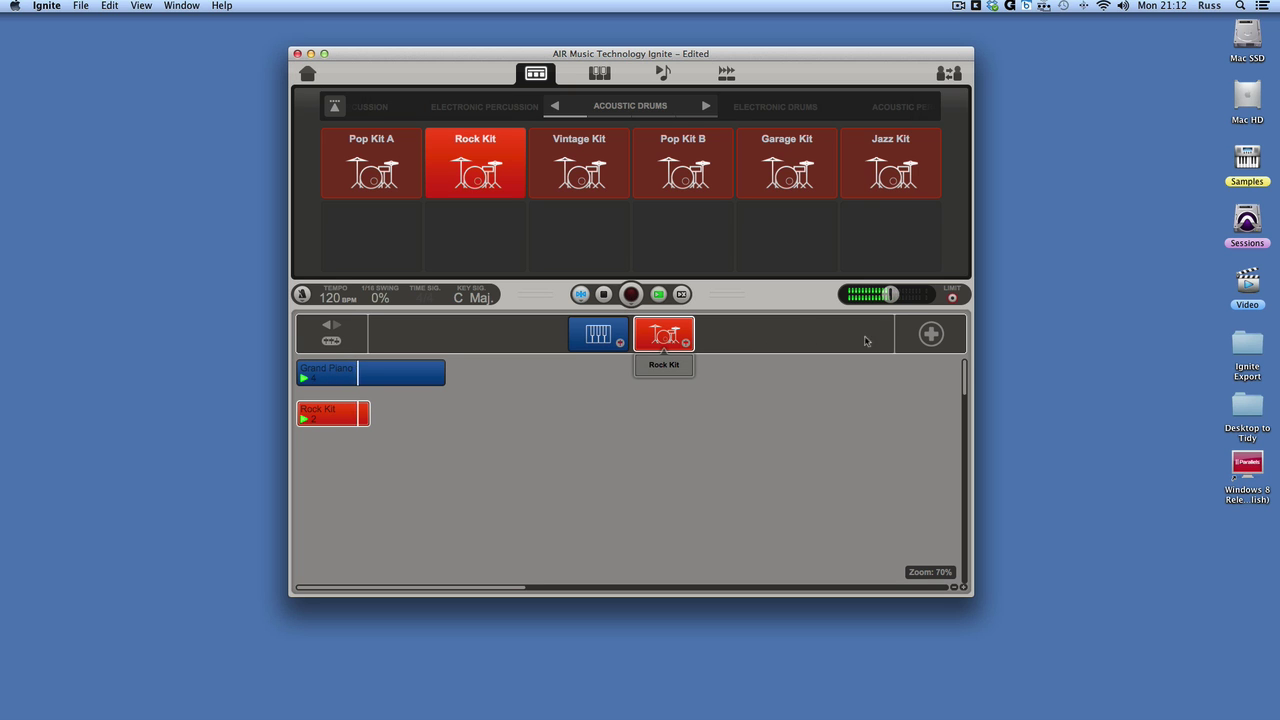
Step: Add a second Rock Kit track, record a four-bar clip on it and stop playback
left_click(931, 333)
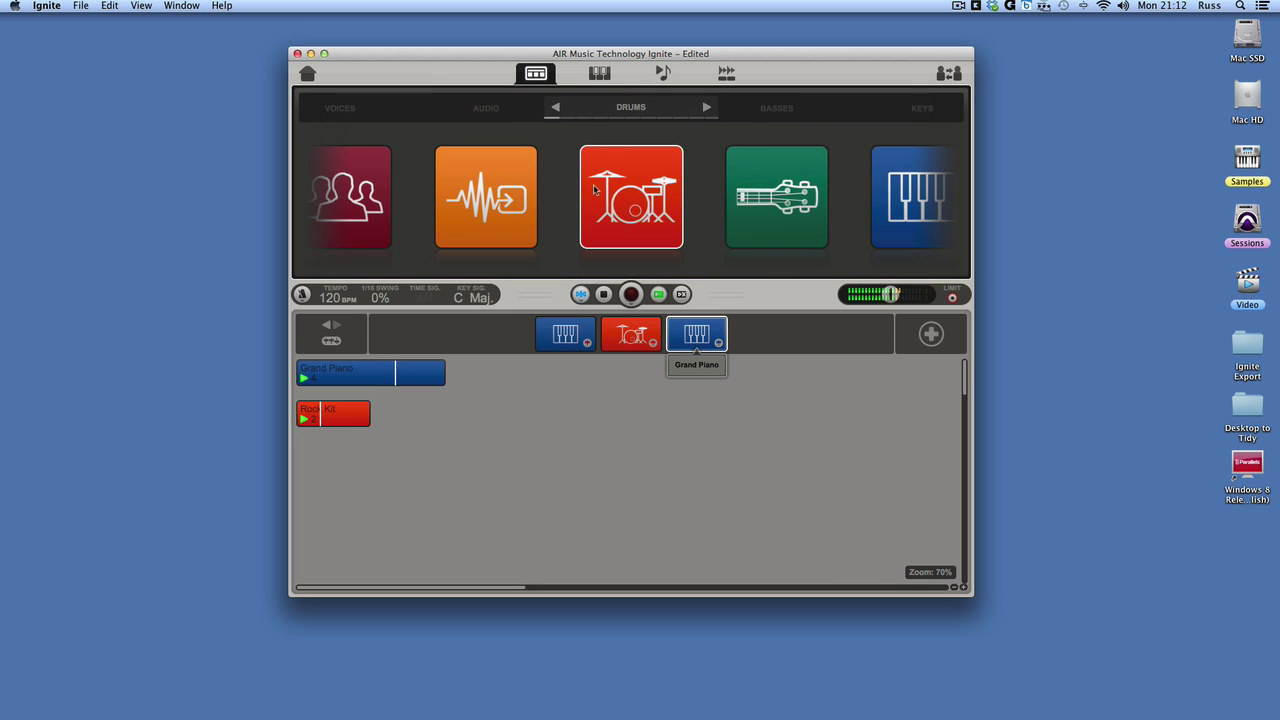
left_click(631, 197)
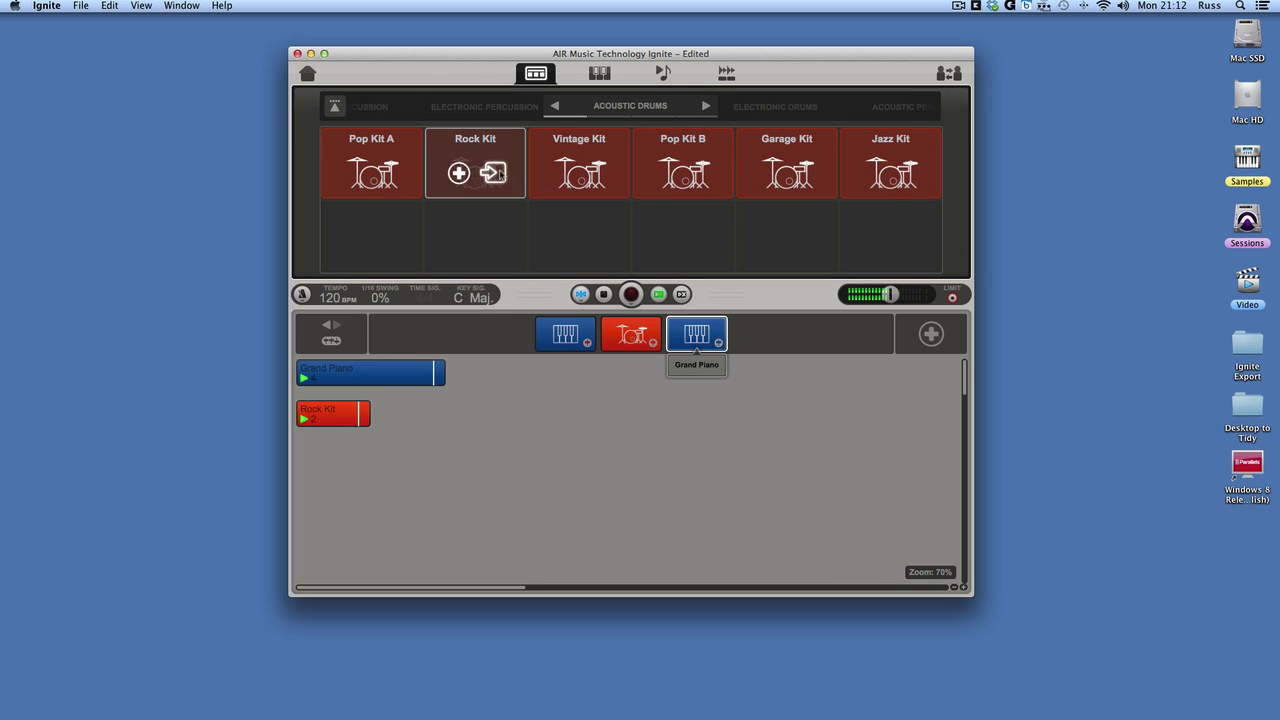
left_click(502, 176)
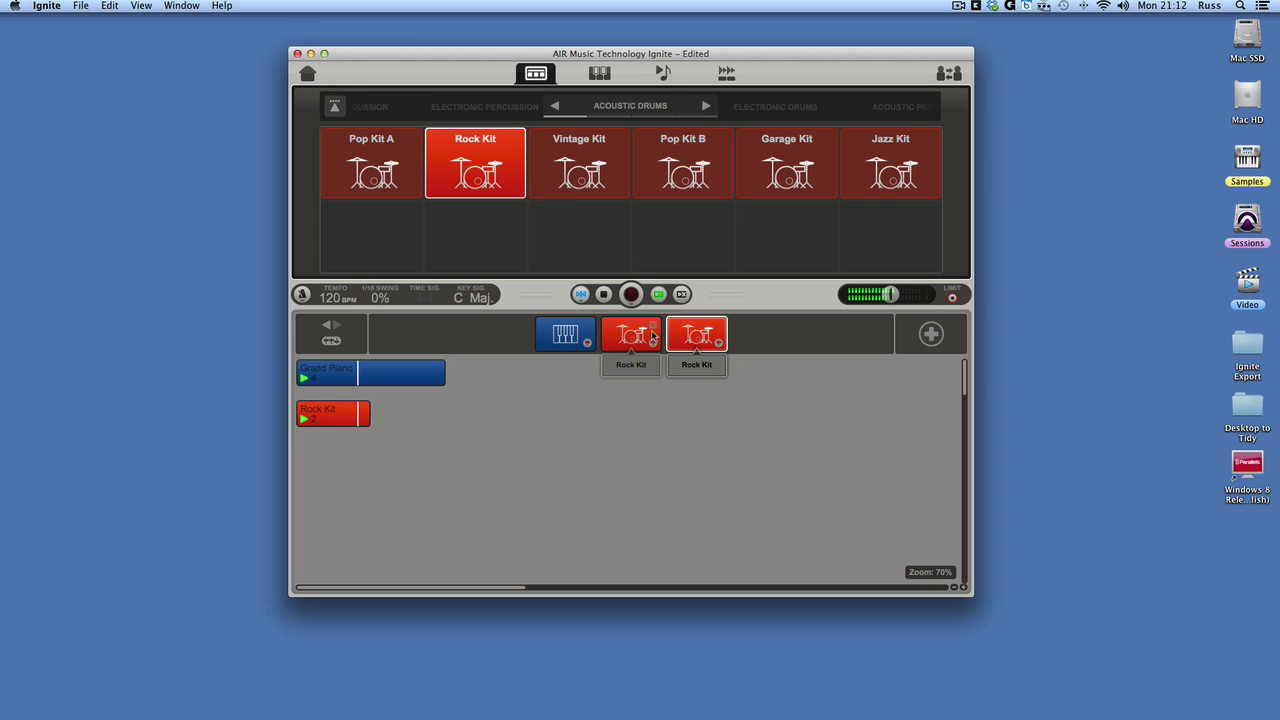
left_click(631, 295)
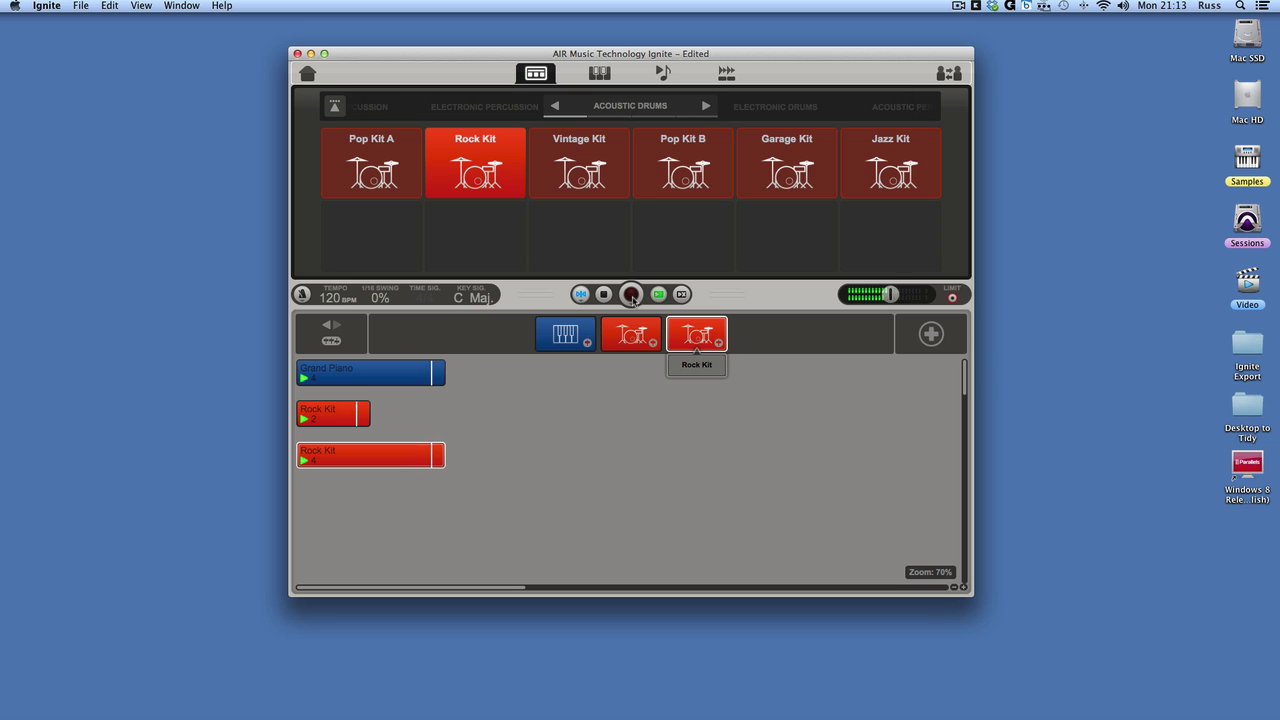
key("space")
Step: Save the session as "Ignite Idea" in the Ignite folder
key("super+shift+s")
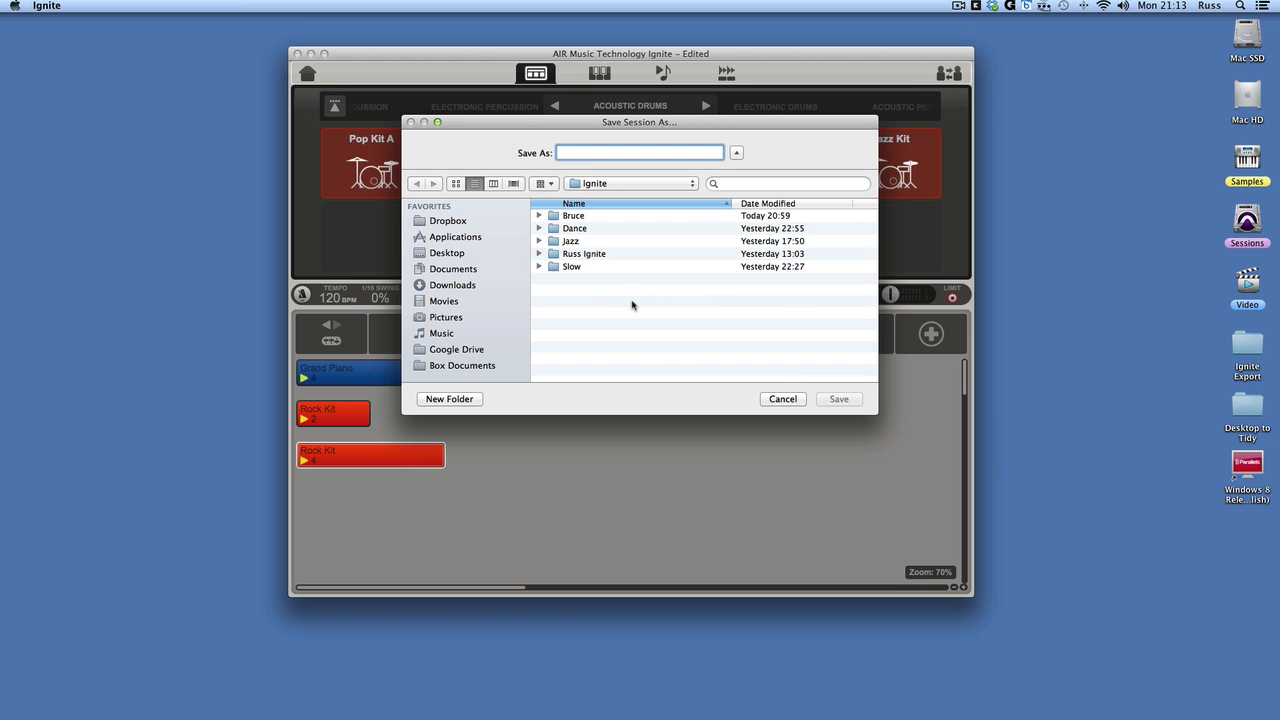
type("Ignit")
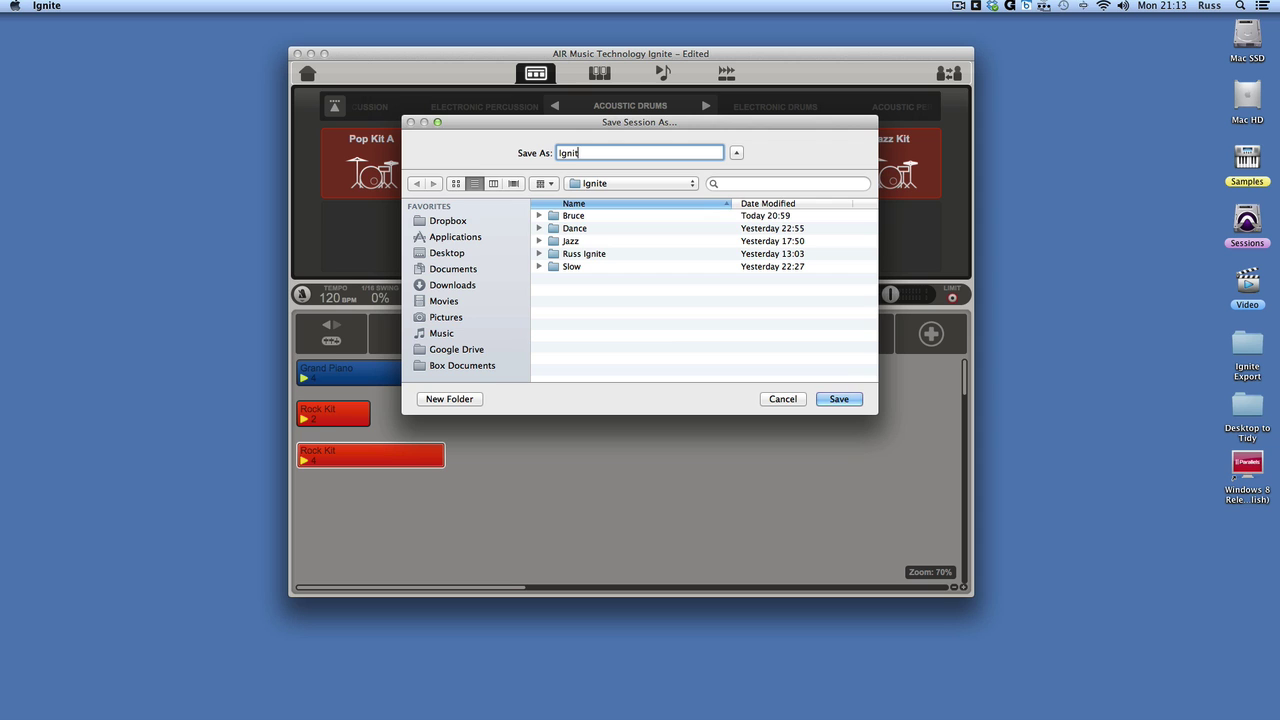
type("e Idea")
key("Return")
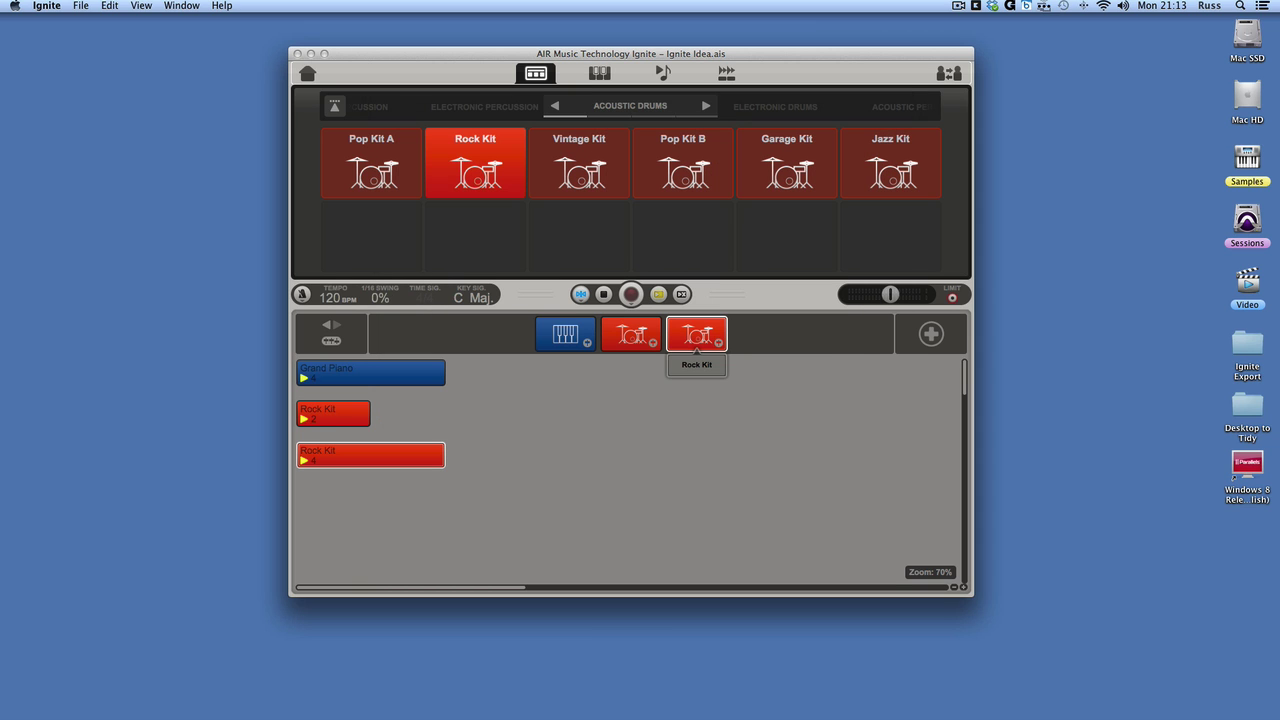
Step: Add a Finger Bass track from the electric basses
left_click(931, 334)
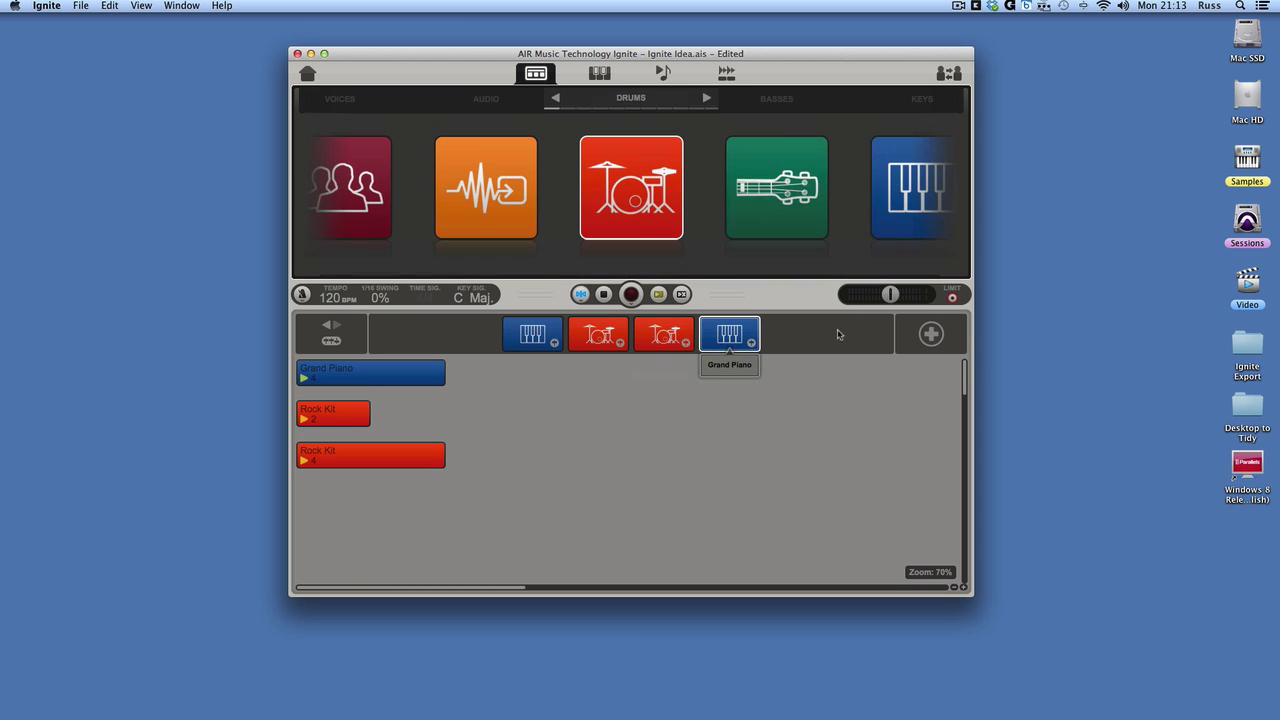
left_click(770, 195)
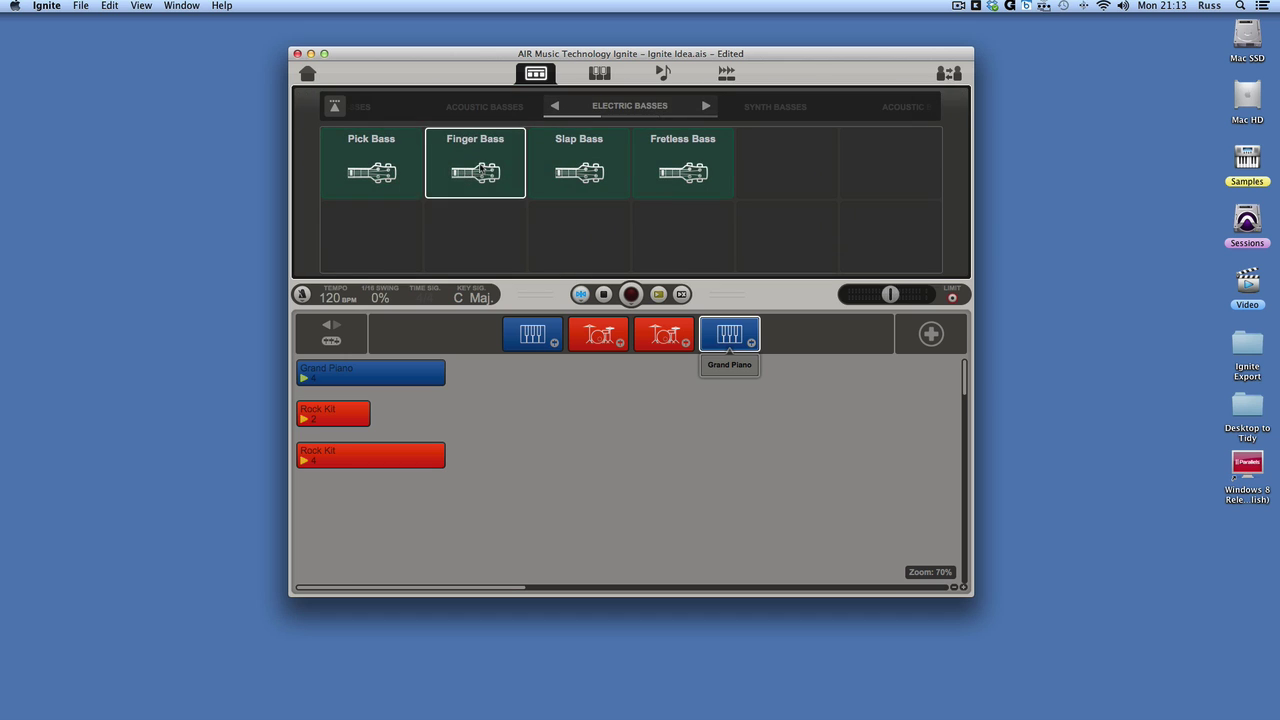
left_click(460, 174)
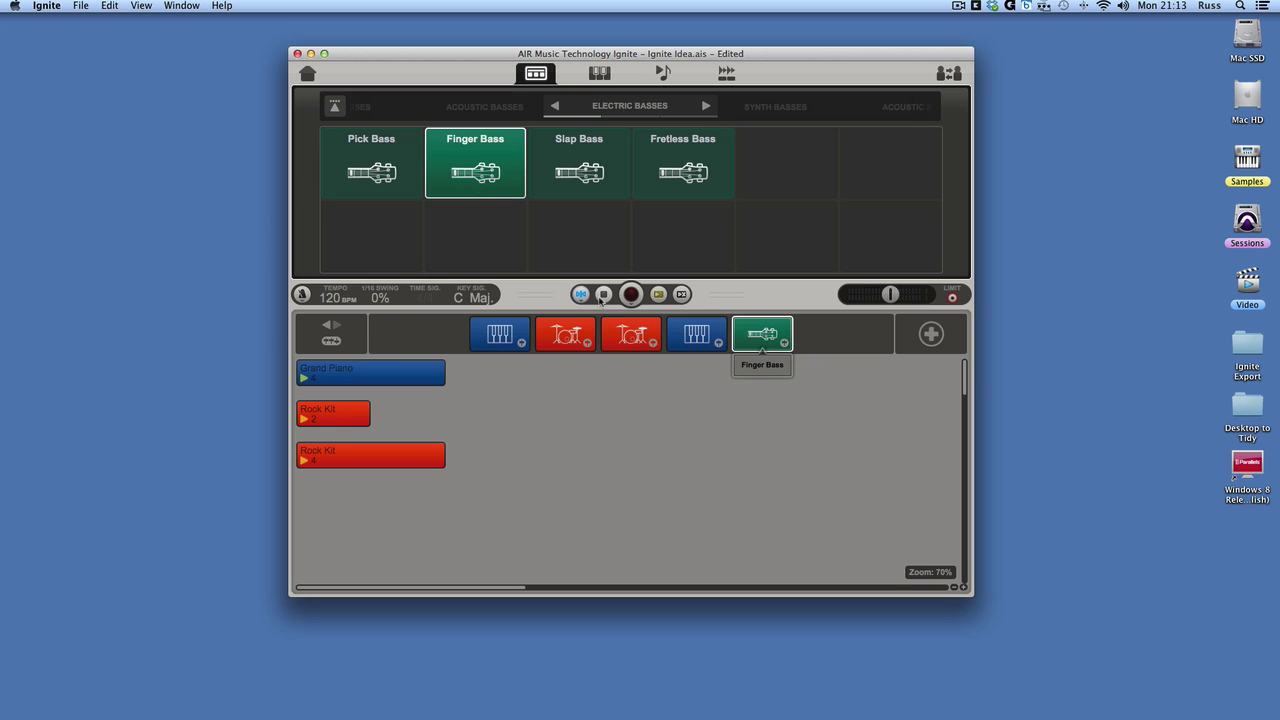
Step: Play the loops and record an eight-bar Finger Bass clip over them
key("space")
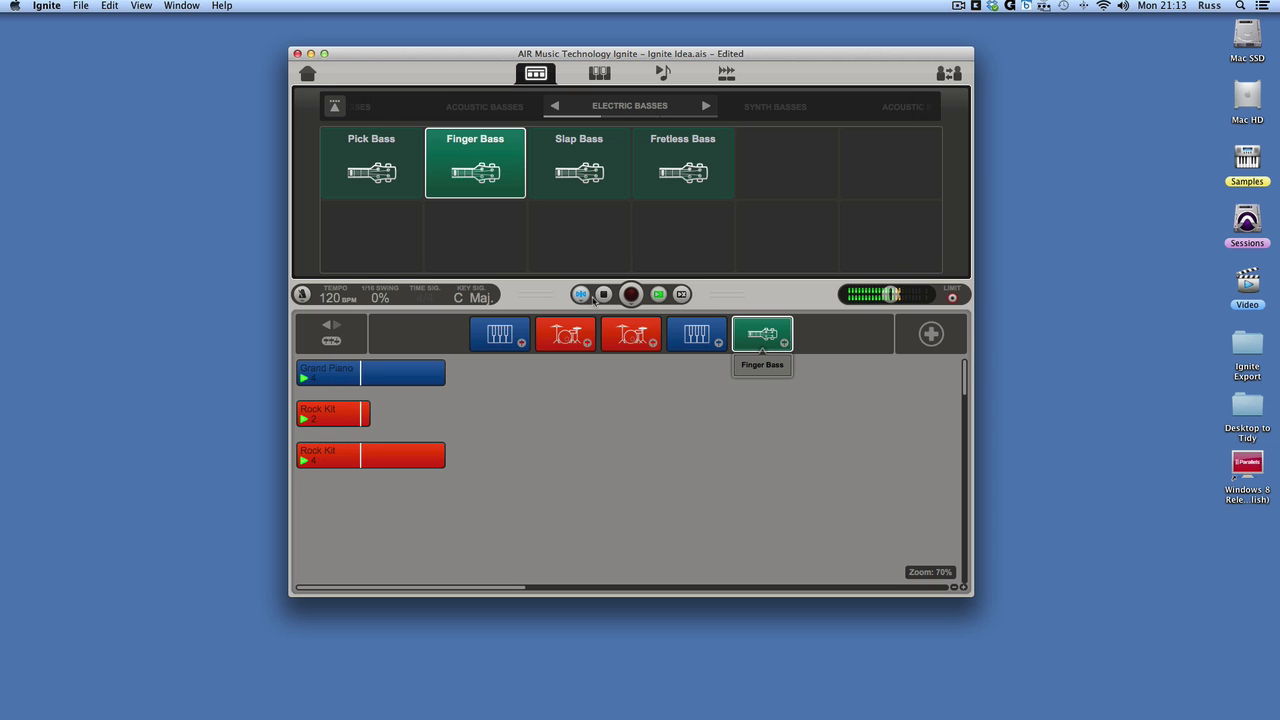
left_click(631, 294)
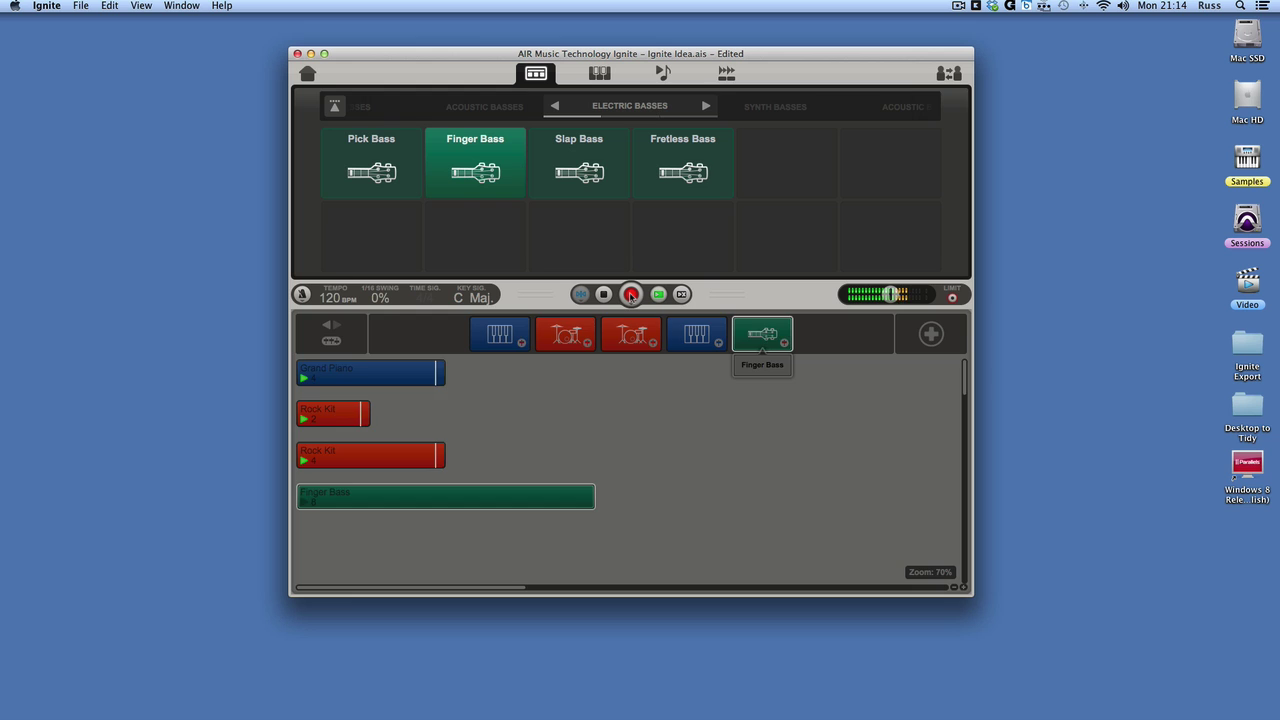
left_click(631, 295)
key("space")
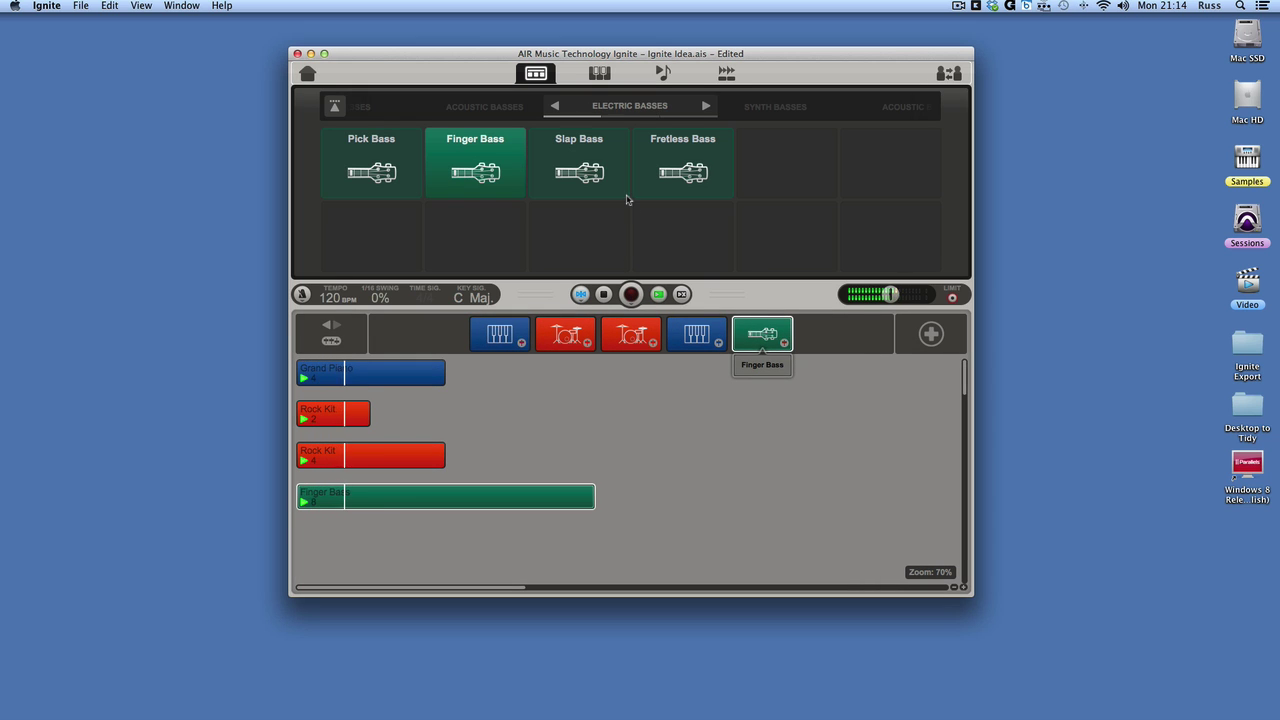
Step: Delete the stray low G1 note in bar 5 of the Finger Bass clip and save the session
left_click(726, 72)
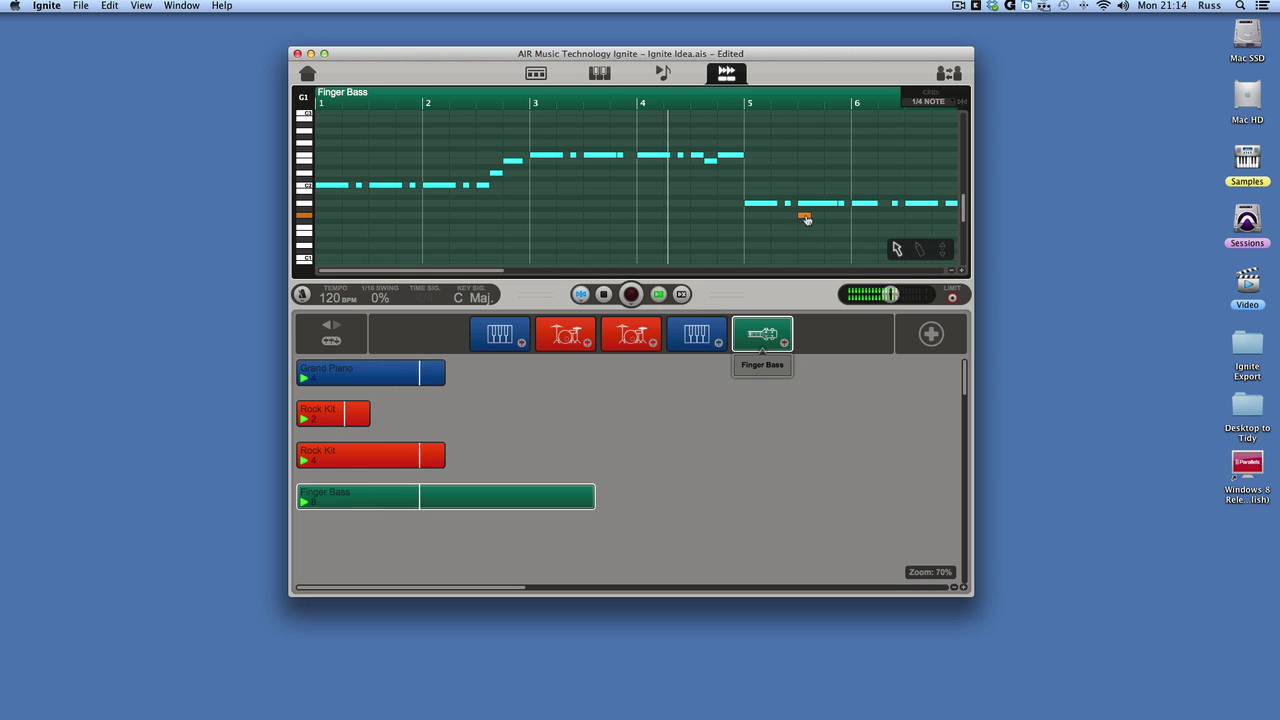
double_click(806, 217)
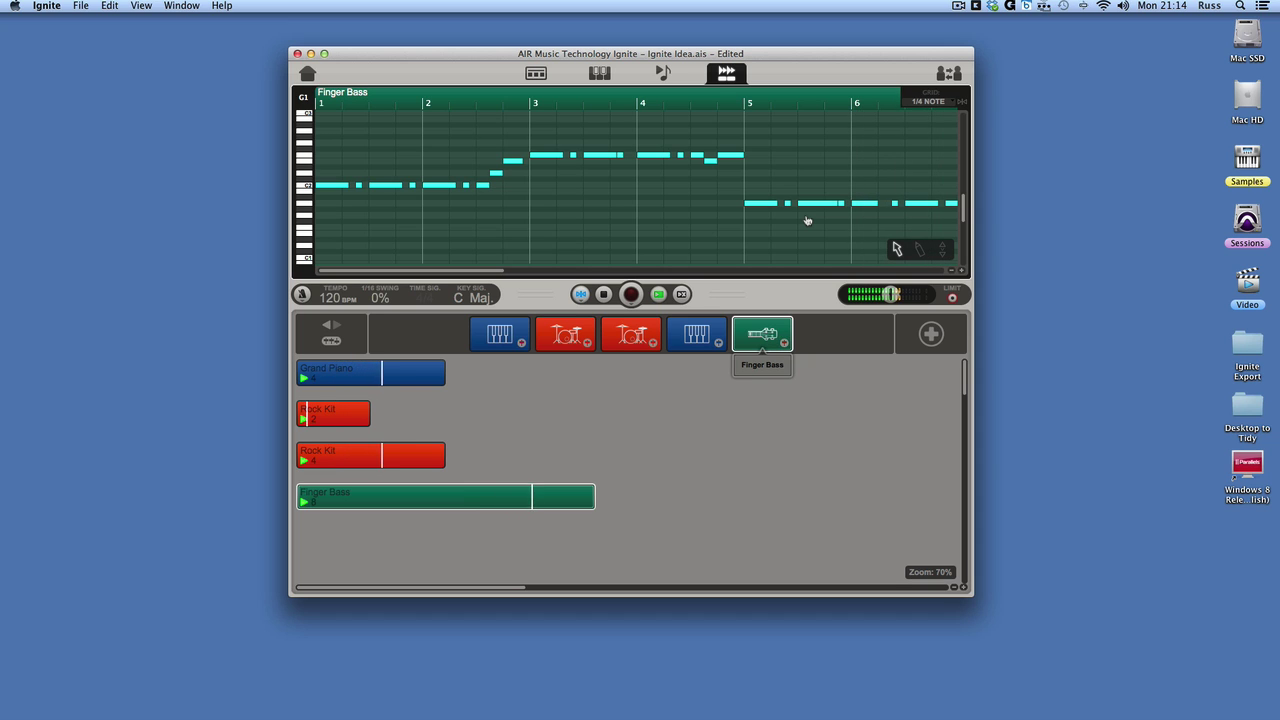
key("super+s")
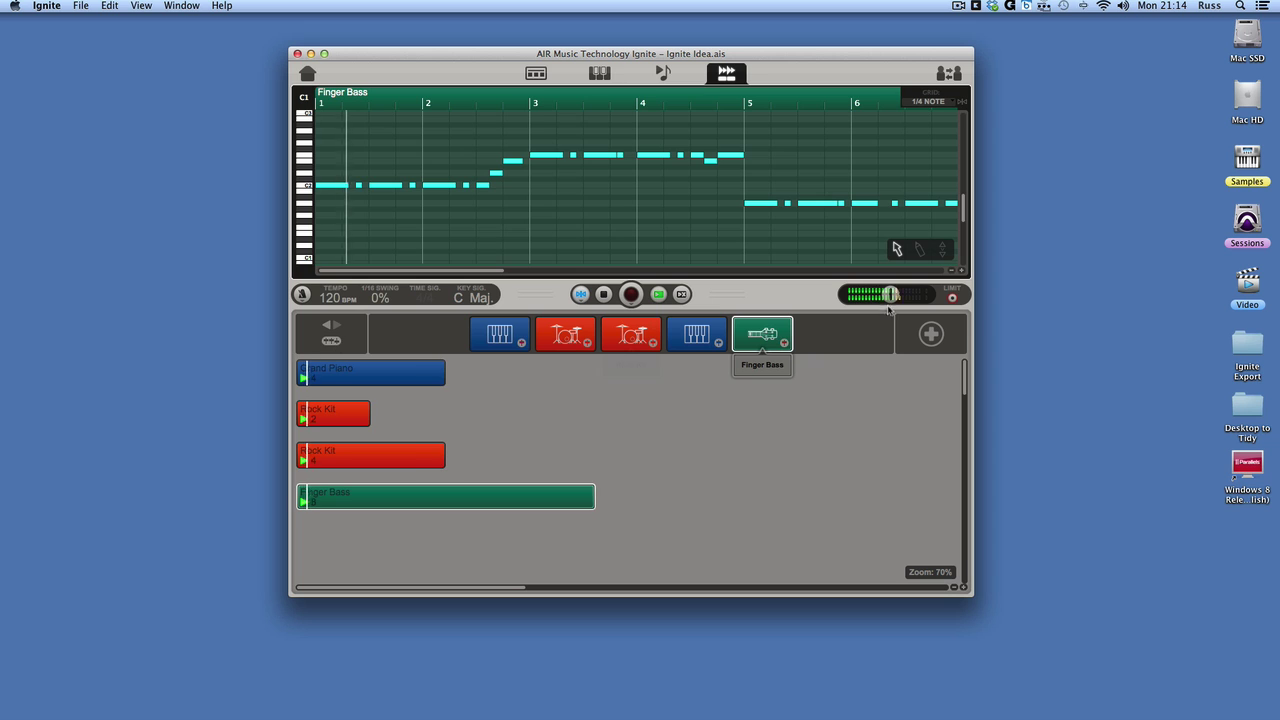
Step: Lower the master volume to about -10.2 dB and delete the unused second Grand Piano track
mouse_move(888, 296)
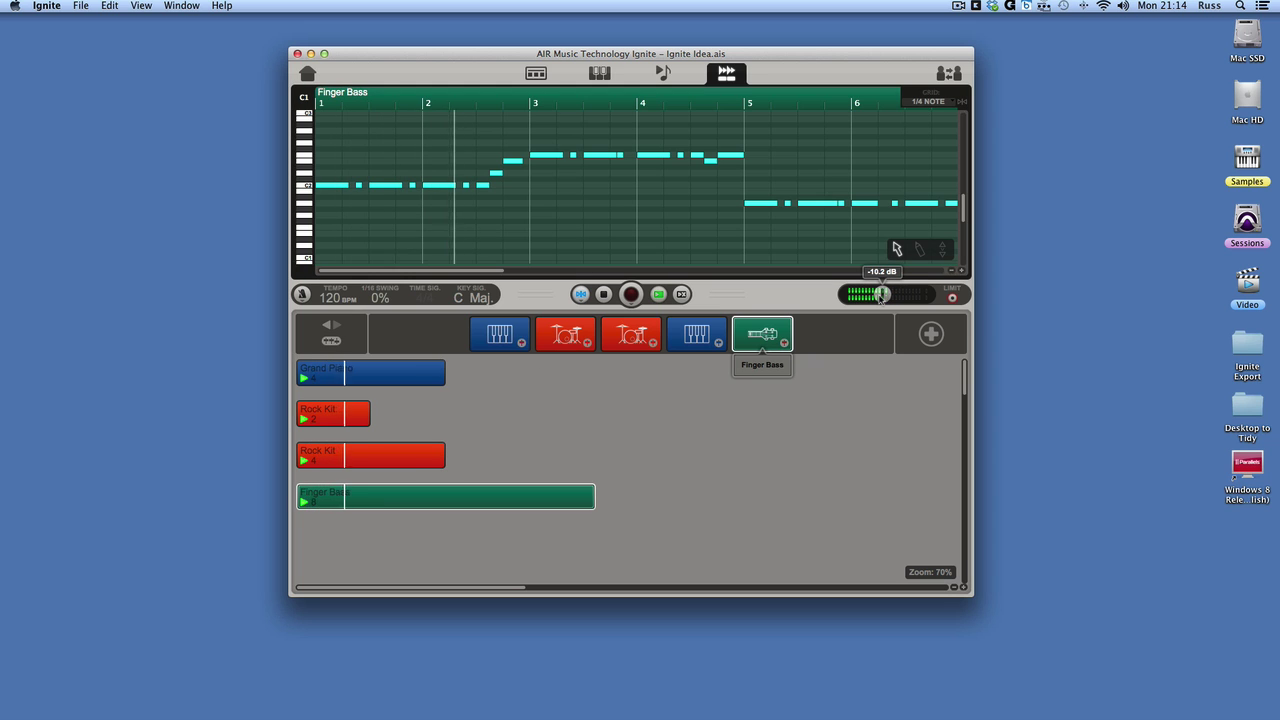
mouse_move(650, 420)
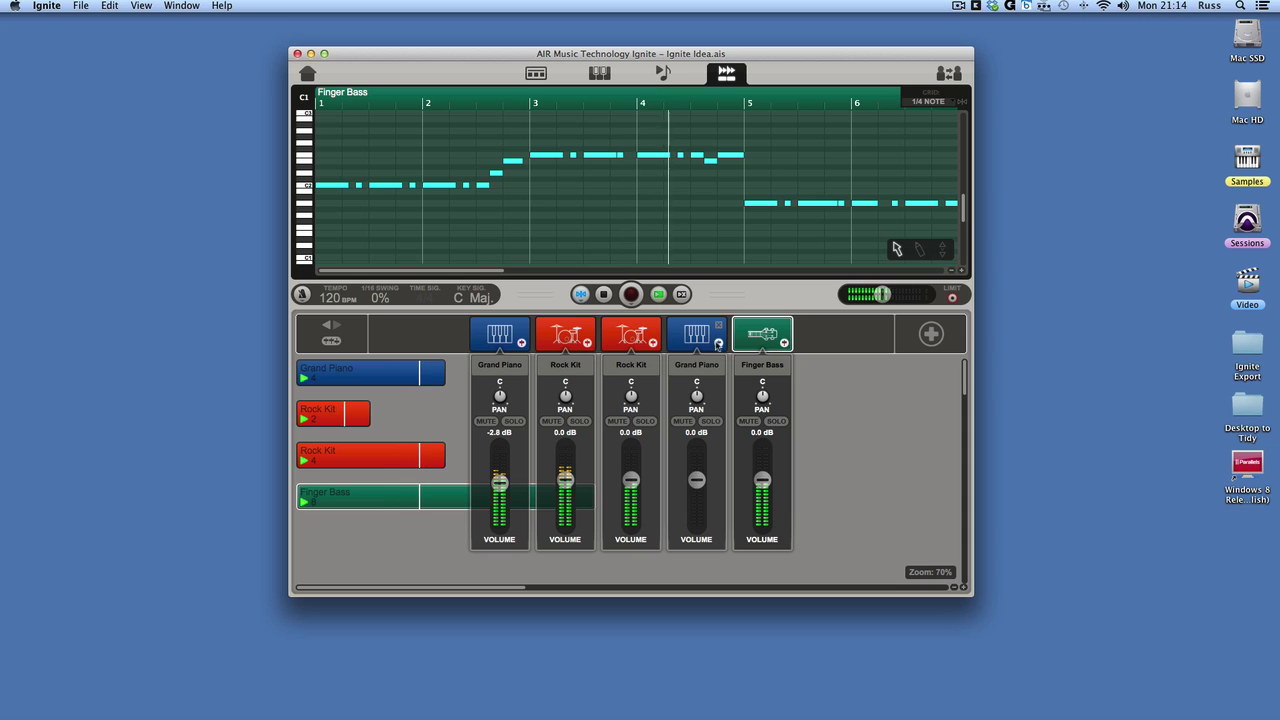
left_click(718, 325)
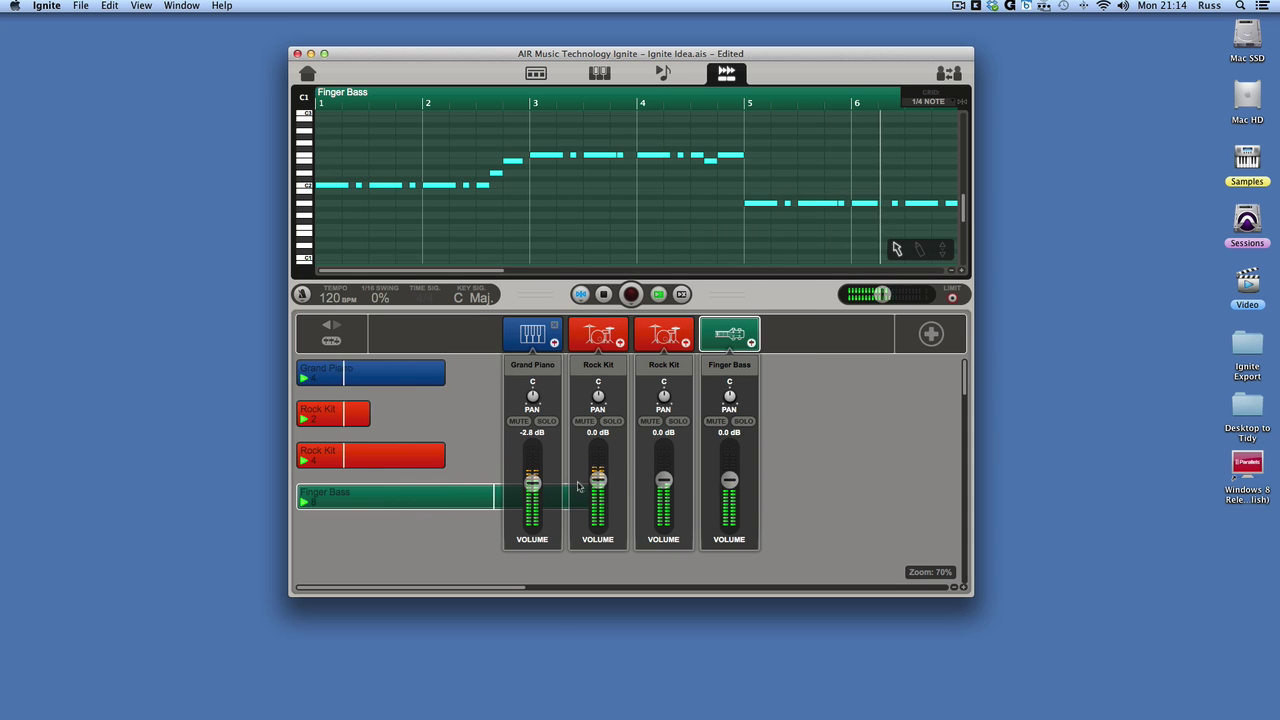
Step: Raise the first Rock Kit track's volume to 3.6 dB
left_click_drag(598, 481, 598, 476)
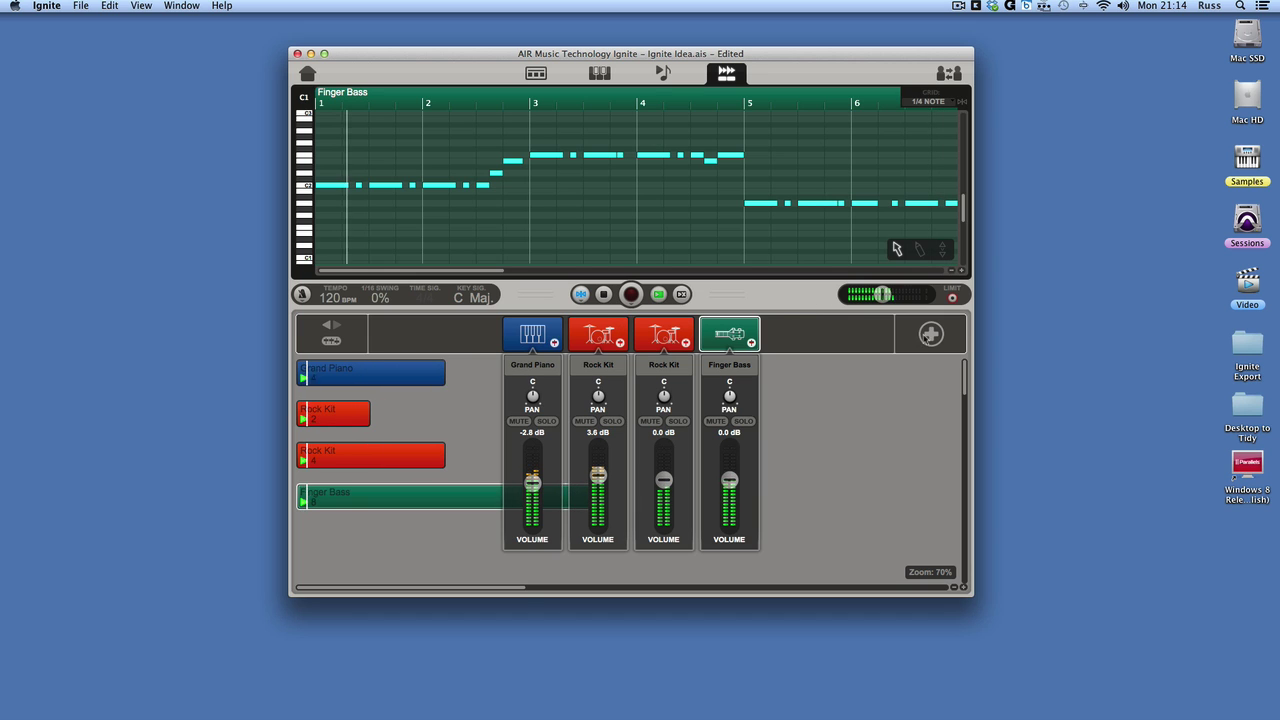
Step: Add a new keyboard track and load the Silky preset from the Rotary Organs category
left_click(794, 331)
left_click(726, 178)
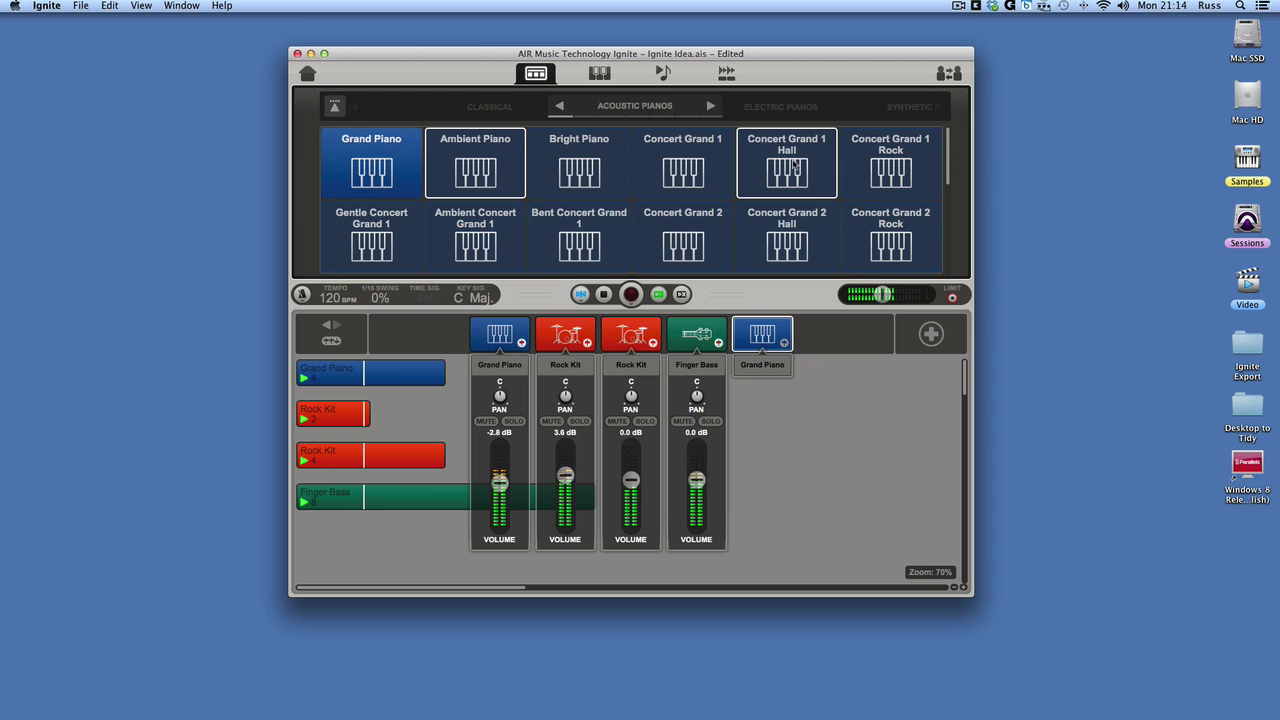
left_click(792, 108)
left_click(794, 110)
left_click(794, 110)
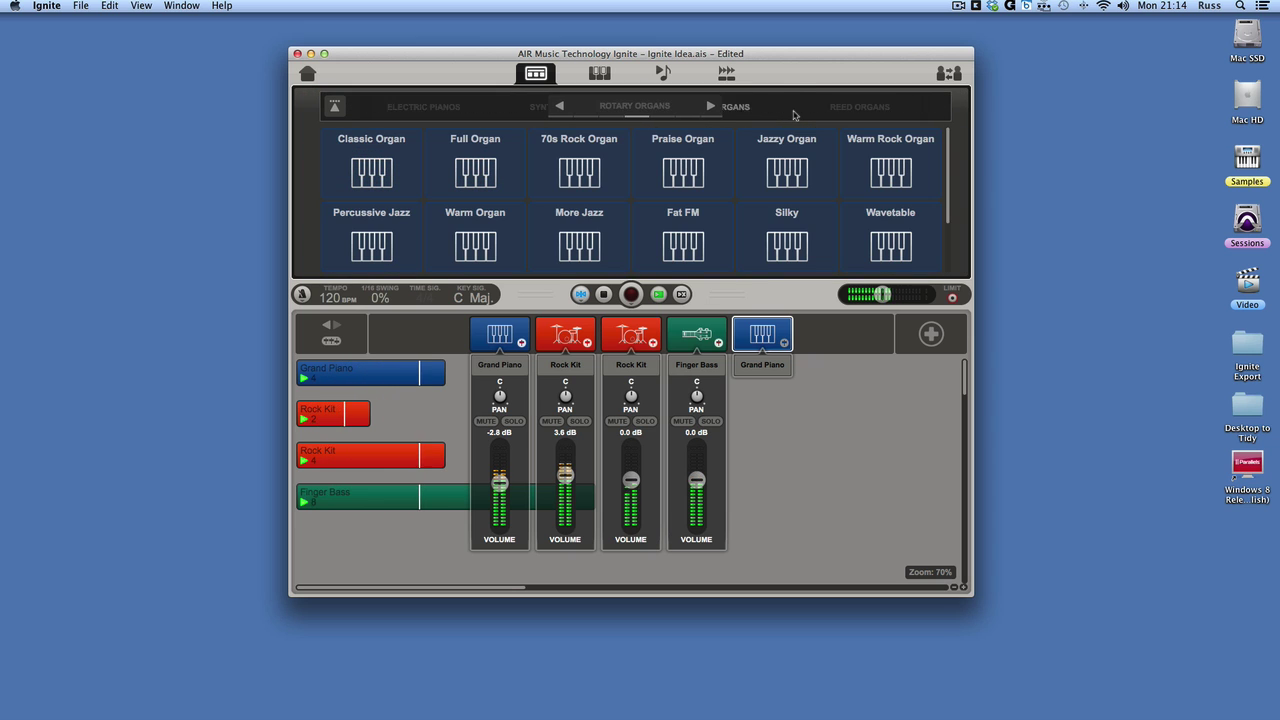
left_click(803, 247)
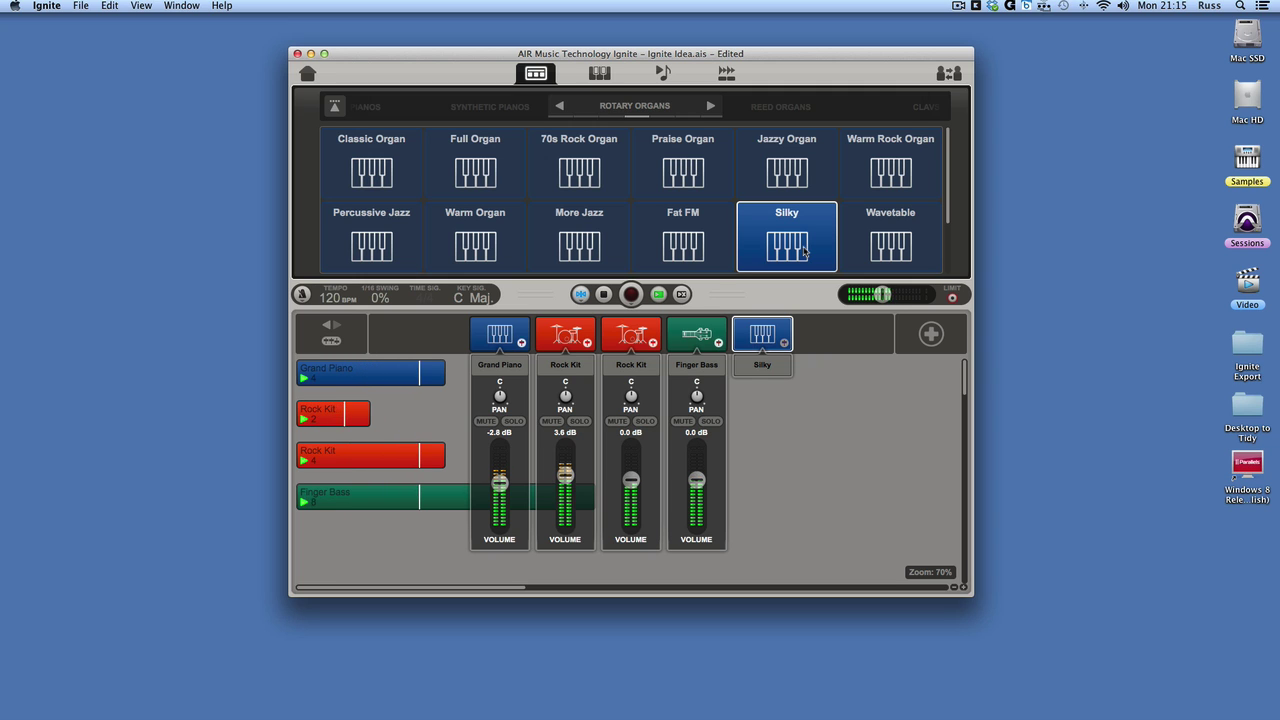
Step: Record an eight-bar Silky organ clip over the loops, then play all the clips back together
left_click(631, 294)
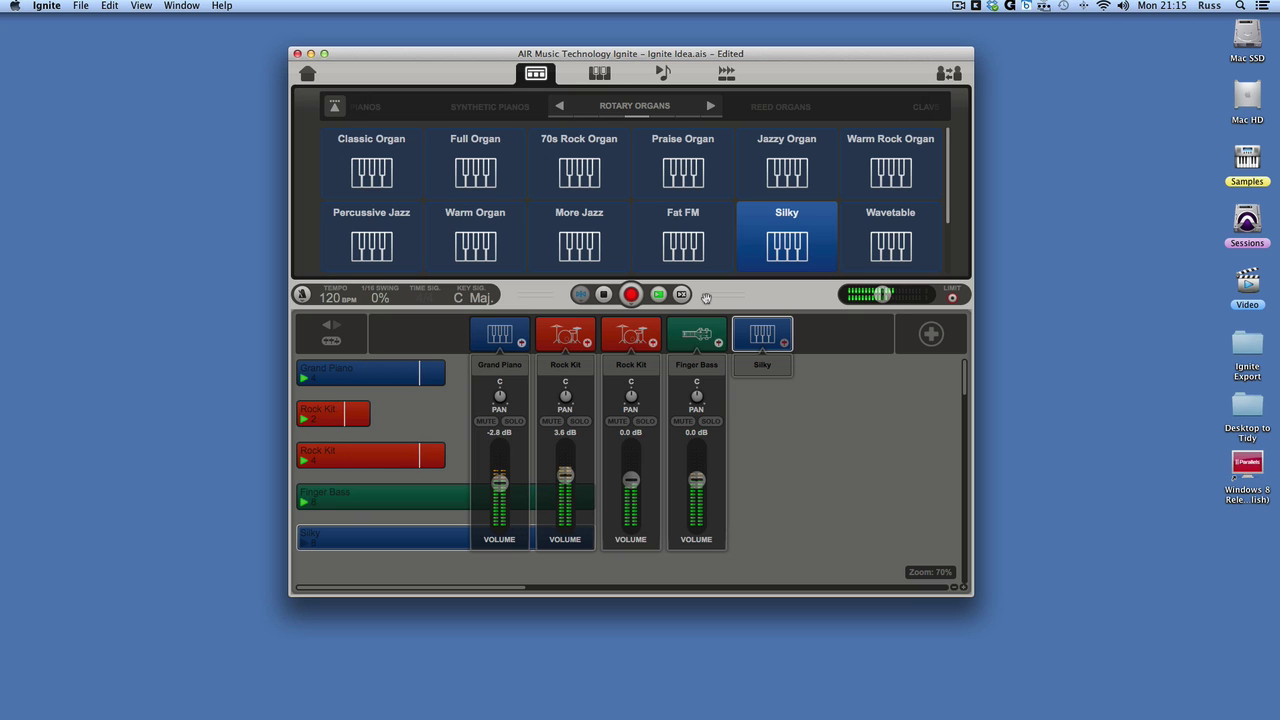
key("space")
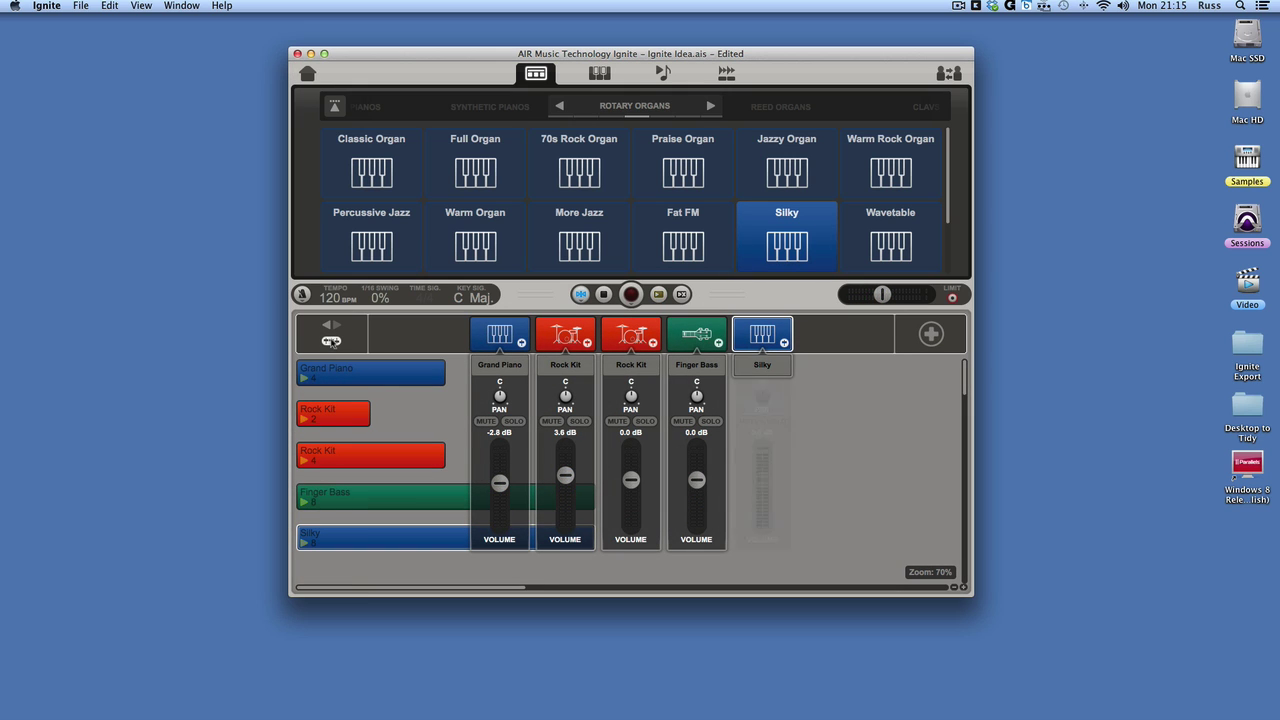
key("space")
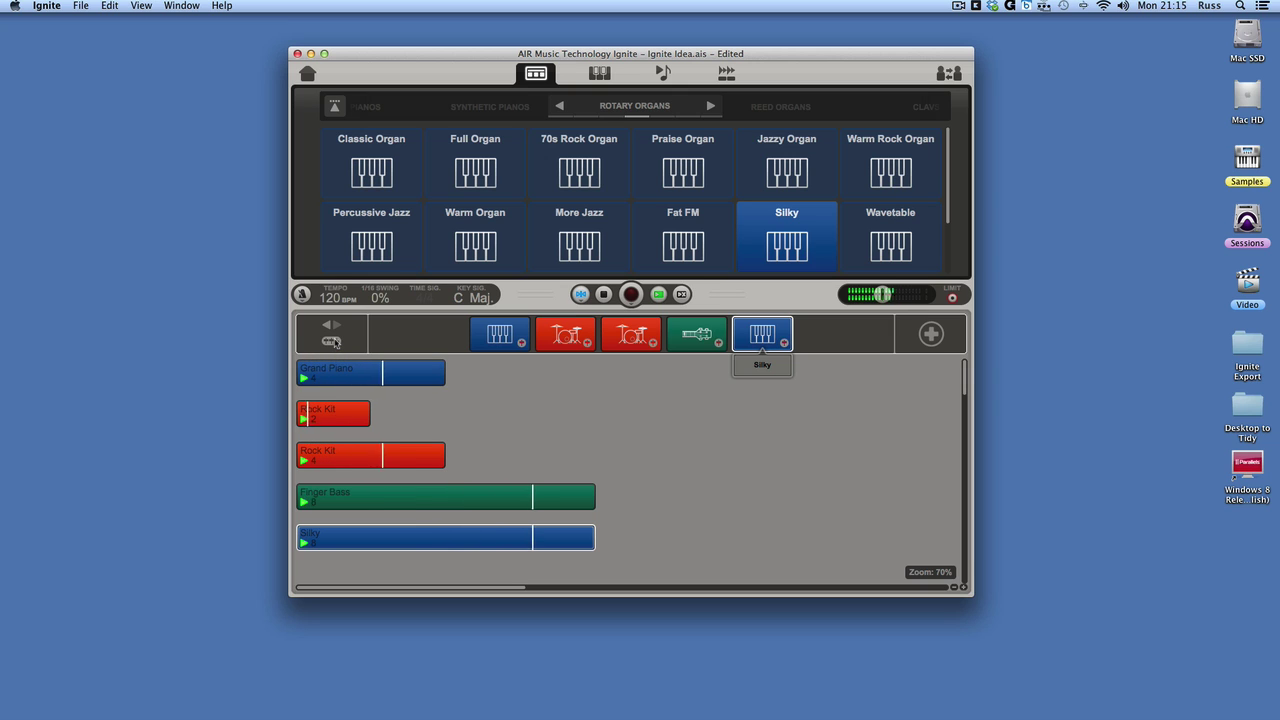
key("space")
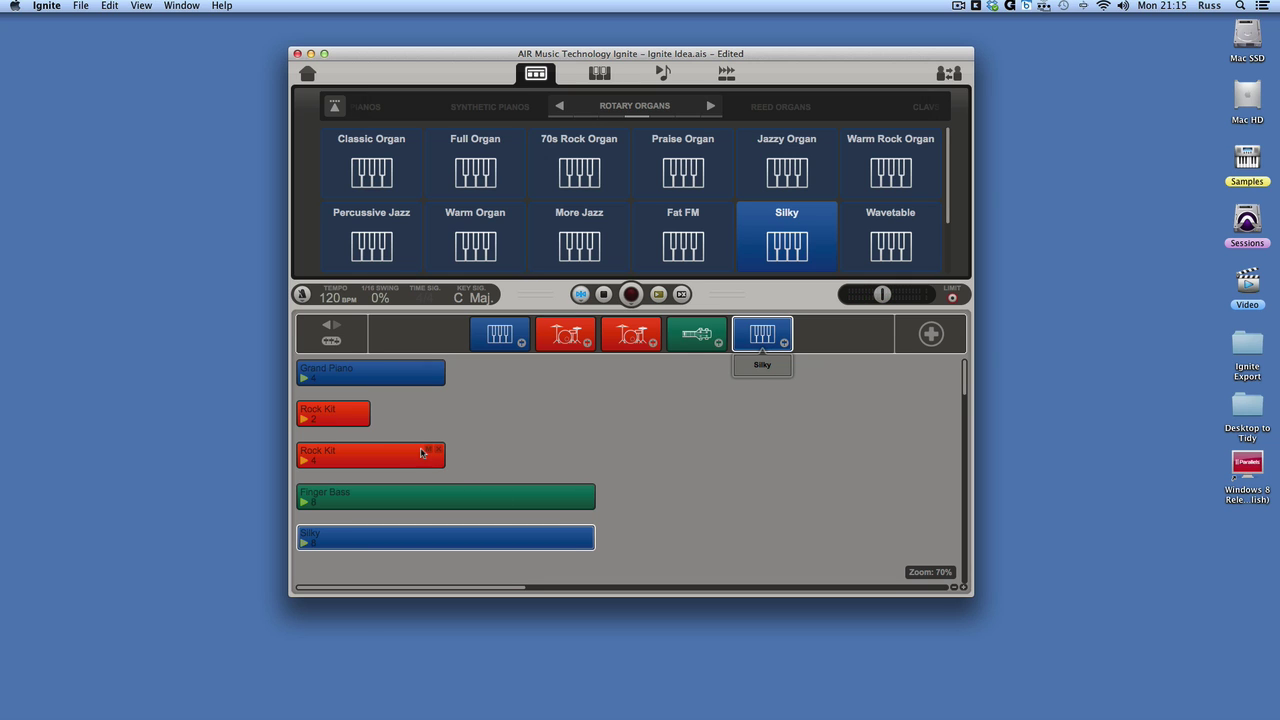
Step: Combine the two Rock Kit clips into a Multi Clip, duplicate the two-bar clip to fill four bars, and play it
left_click_drag(347, 457, 497, 412)
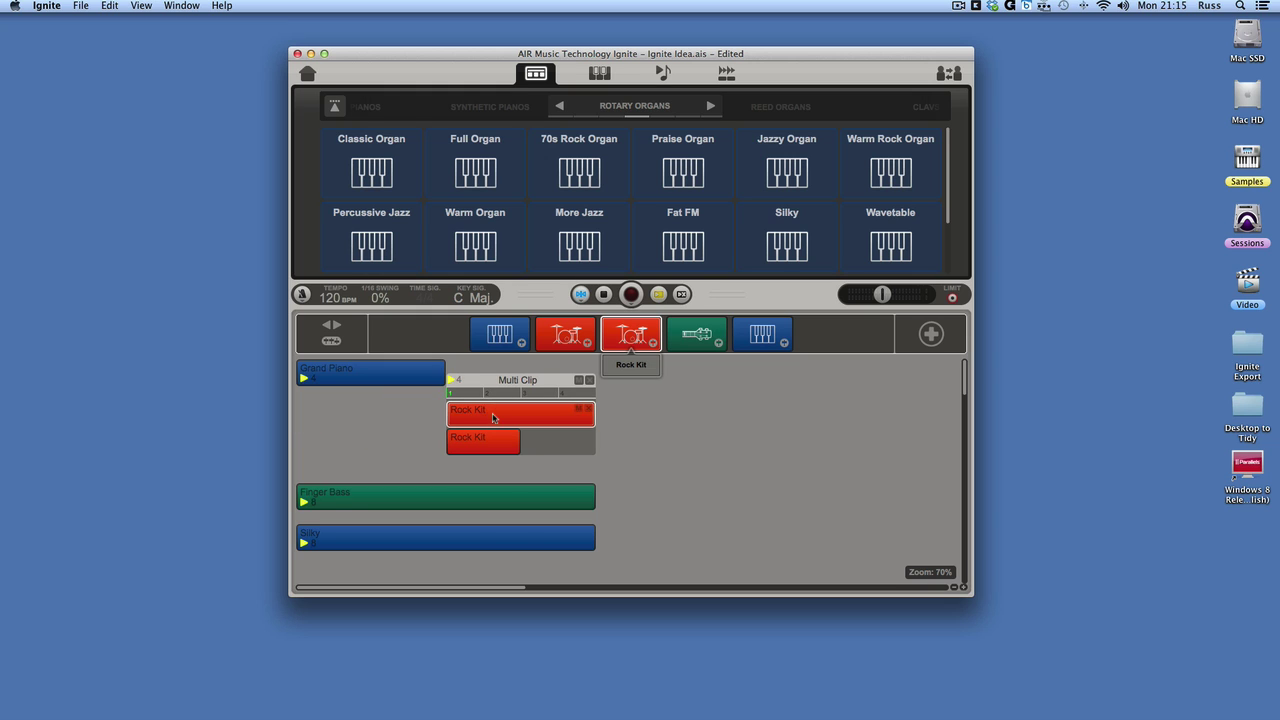
left_click(498, 445)
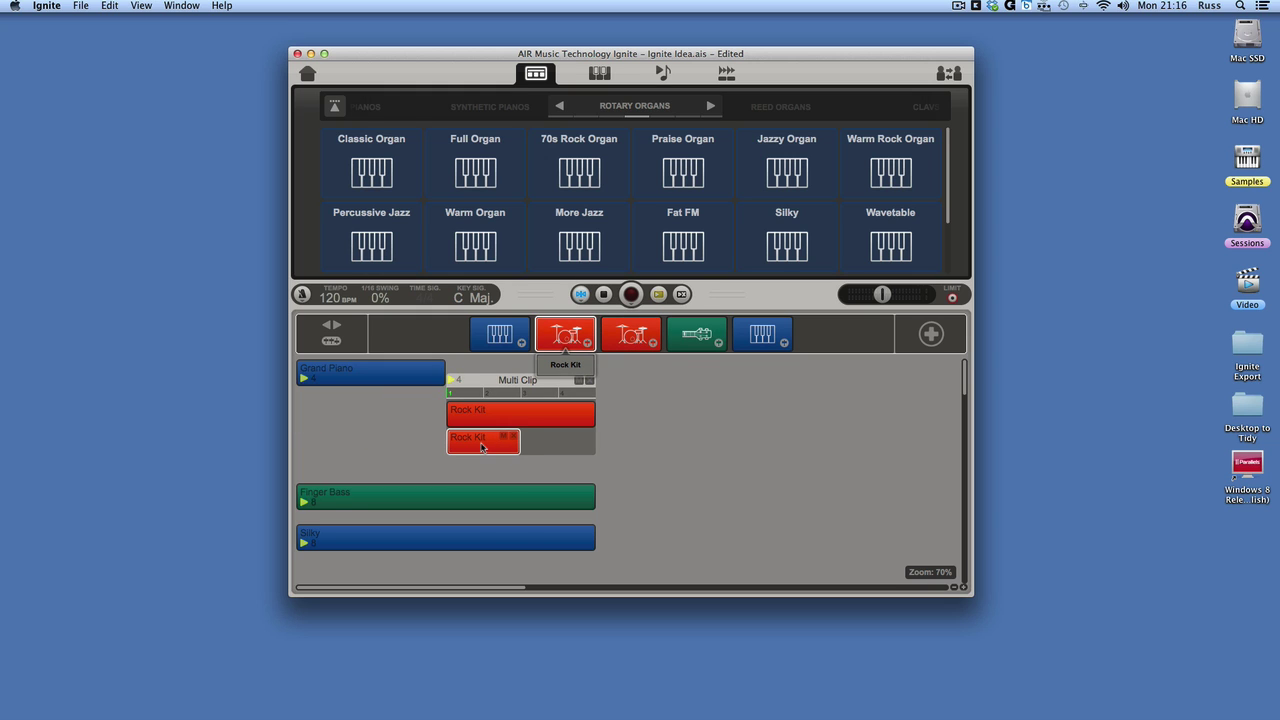
key("super+d")
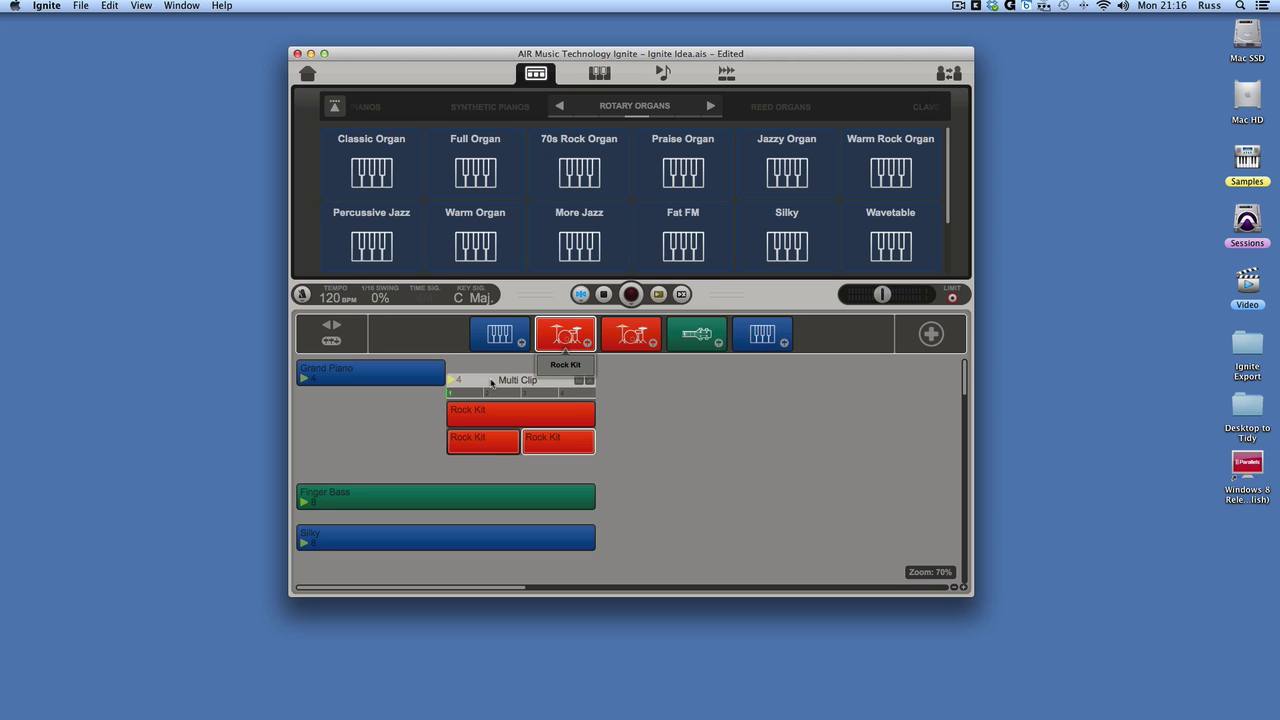
left_click_drag(491, 382, 690, 393)
key("space")
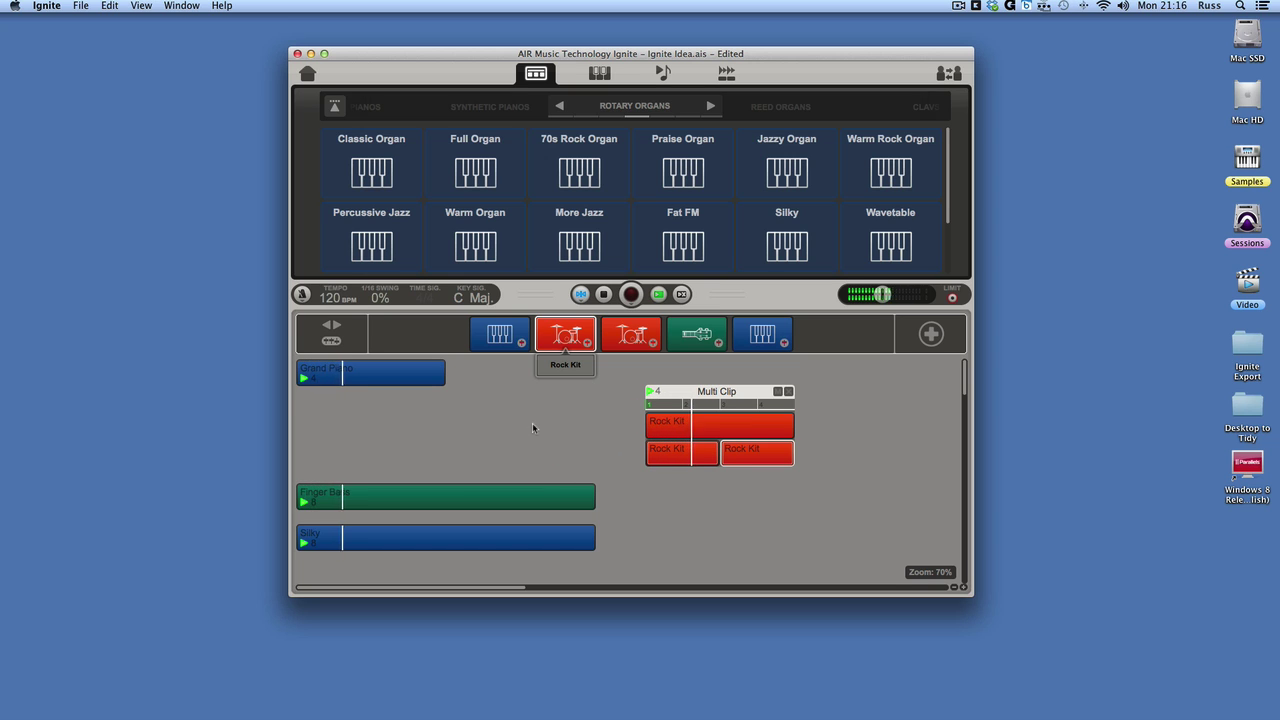
Step: Add the Finger Bass clip to the Multi Clip and duplicate both Rock Kit parts to fill all eight bars
left_click(302, 546)
left_click_drag(400, 492, 734, 462)
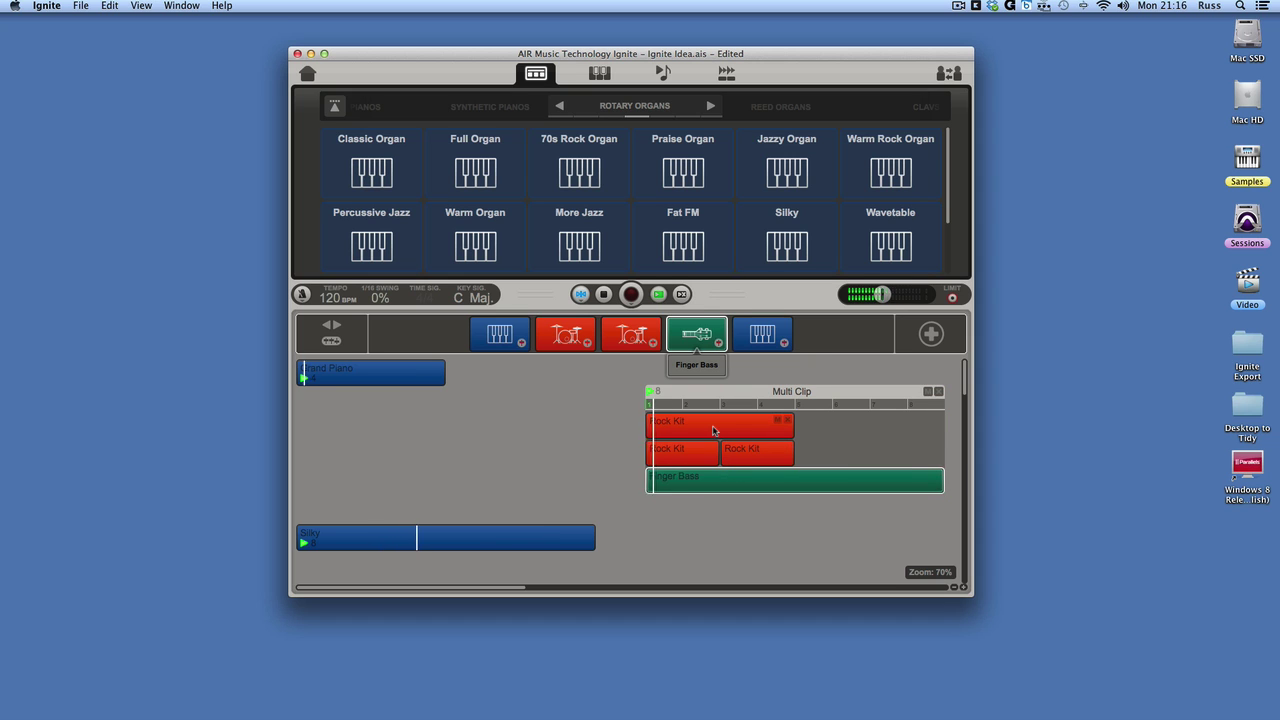
left_click(718, 440)
key("super+d")
left_click(696, 458)
key("super+d")
key("super+d")
Step: Rename the first four-bar drum clip "Kik and Snare" and replace the second one with a duplicate of it
double_click(674, 425)
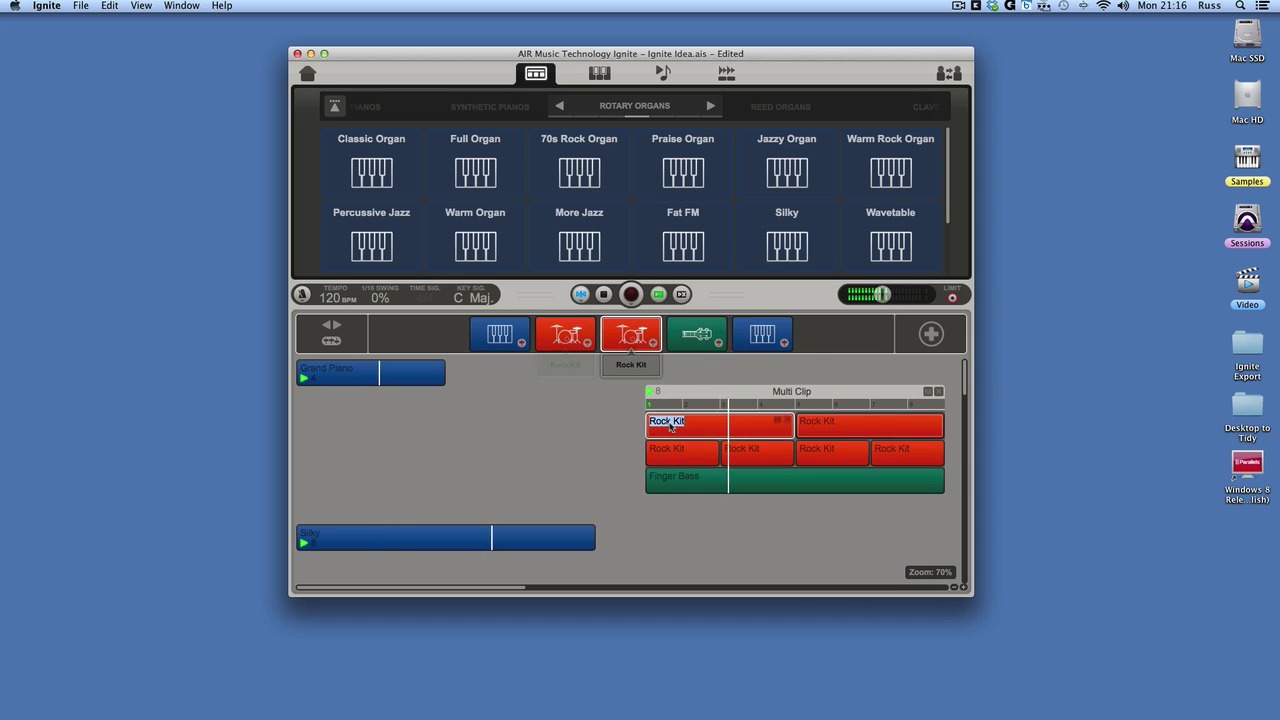
type("Kik dr")
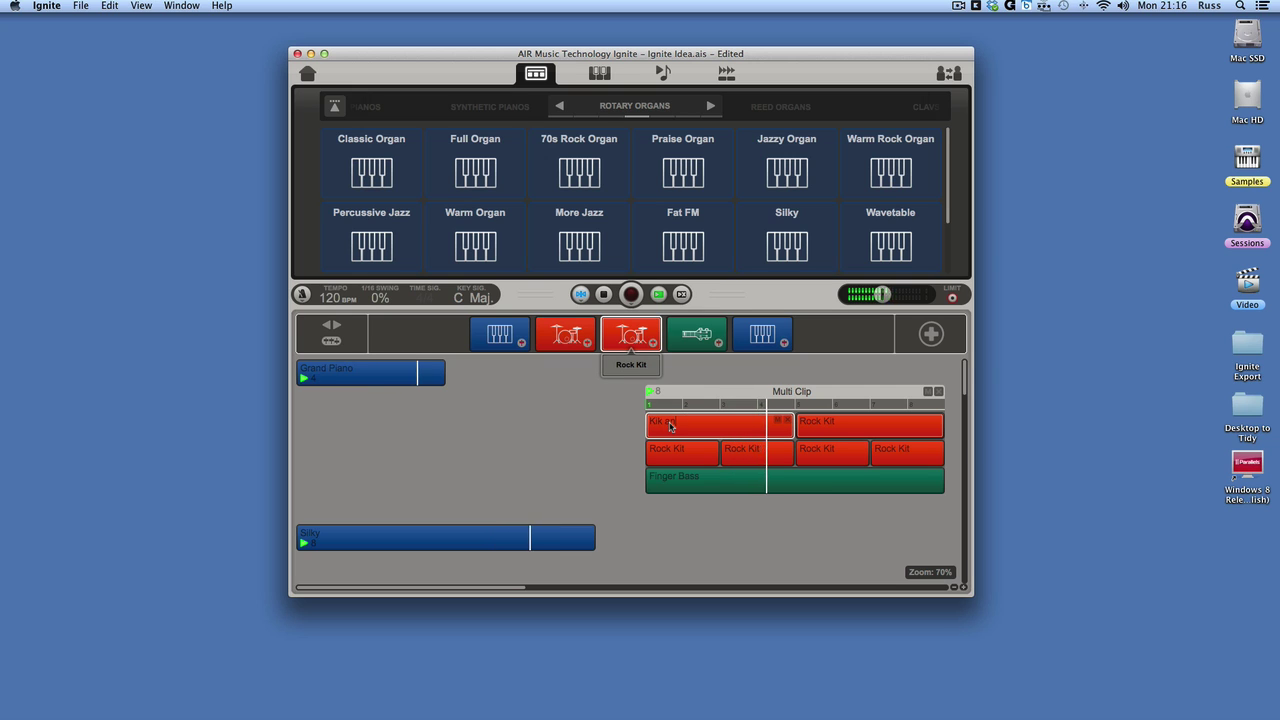
type("Snare")
key("Return")
key("Delete")
key("super+d")
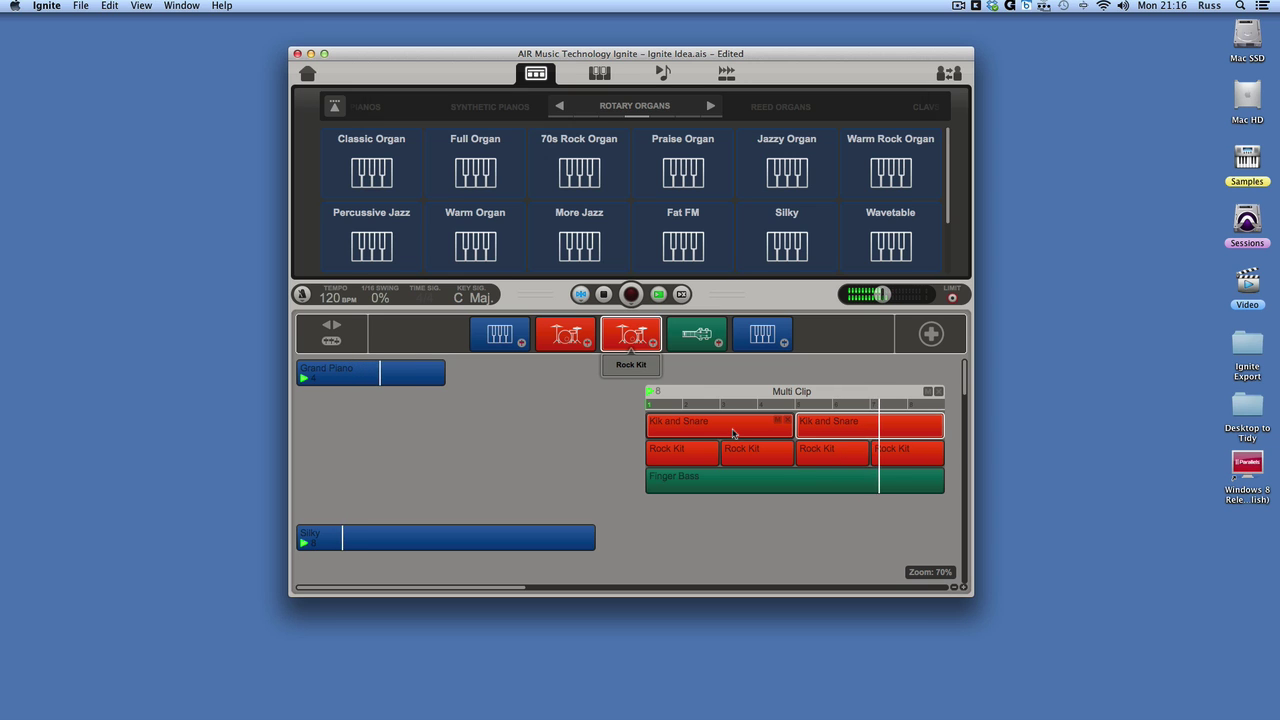
Step: Rename the first two-bar Rock Kit clip in the Multi Clip "Kik and Snare"
double_click(679, 456)
type("Hats")
key("BackSpace")
key("BackSpace")
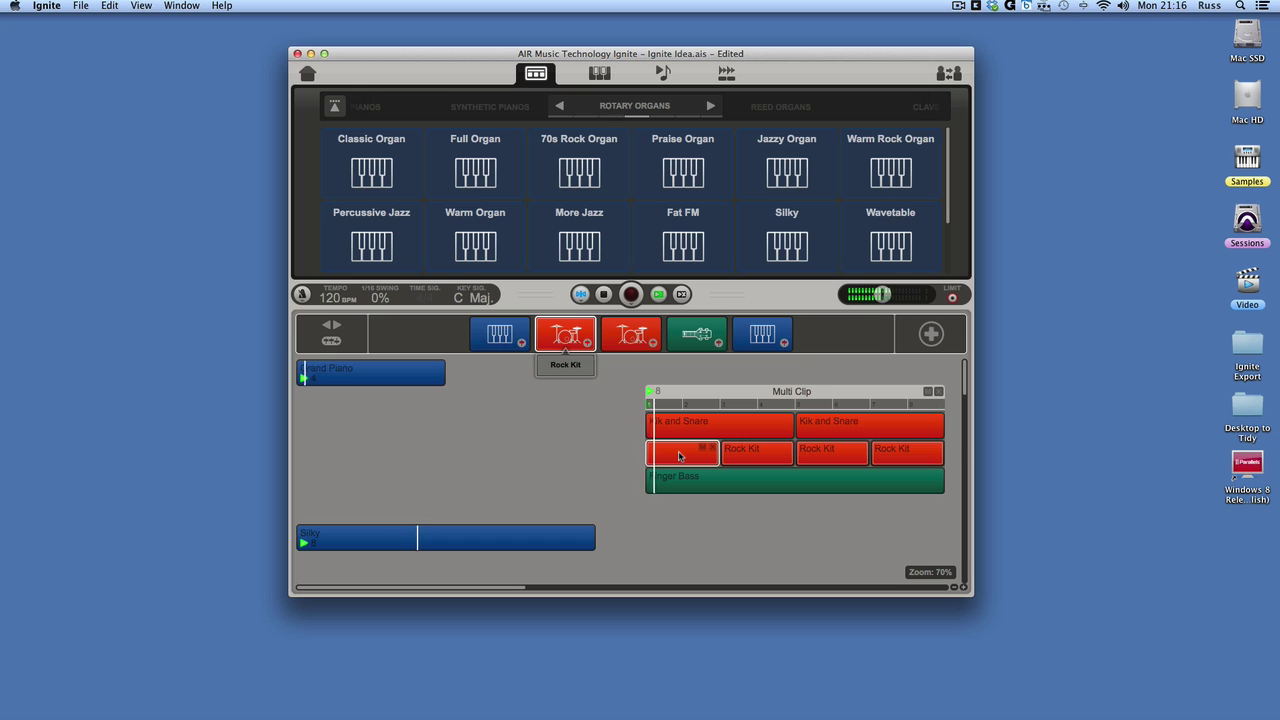
type("Kik and")
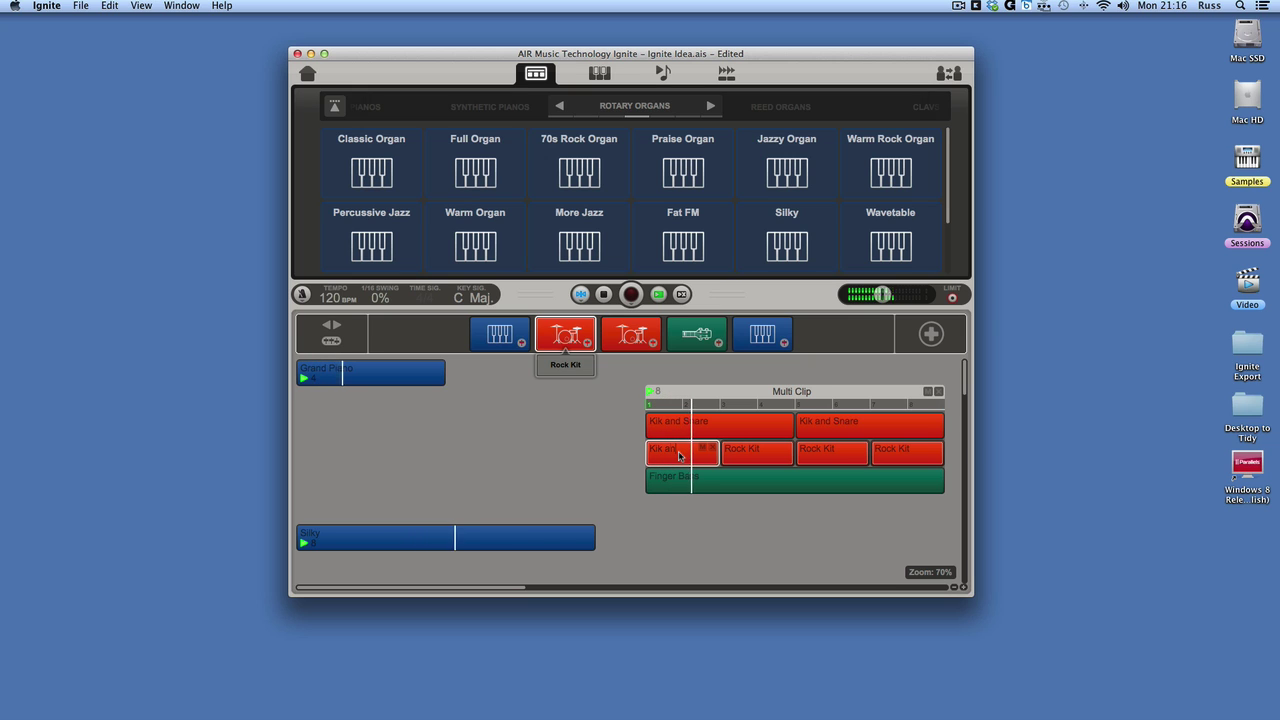
type(" Snare")
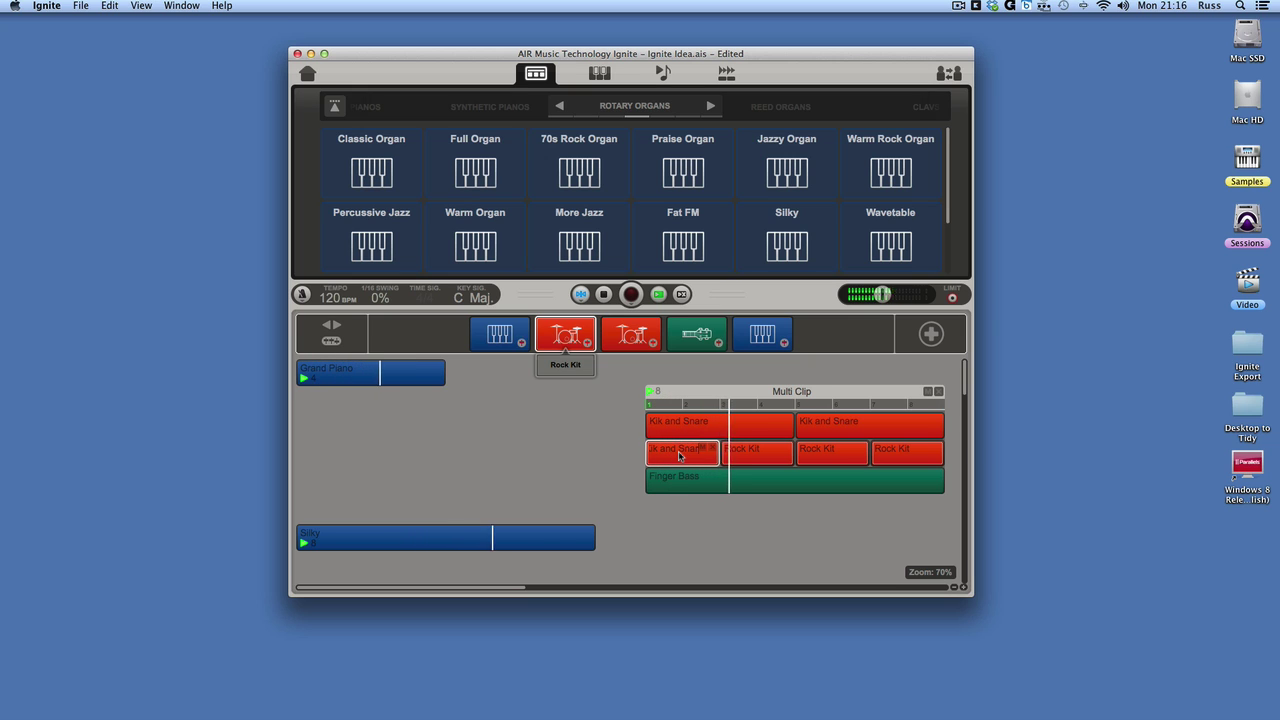
key("Return")
Step: Replace the other three two-bar Rock Kit clips with duplicates of the renamed Kik and Snare clip
left_click(757, 452)
key("Delete")
left_click(848, 450)
key("Delete")
left_click(930, 450)
key("Delete")
left_click(663, 462)
key("super+d")
key("super+d")
key("super+d")
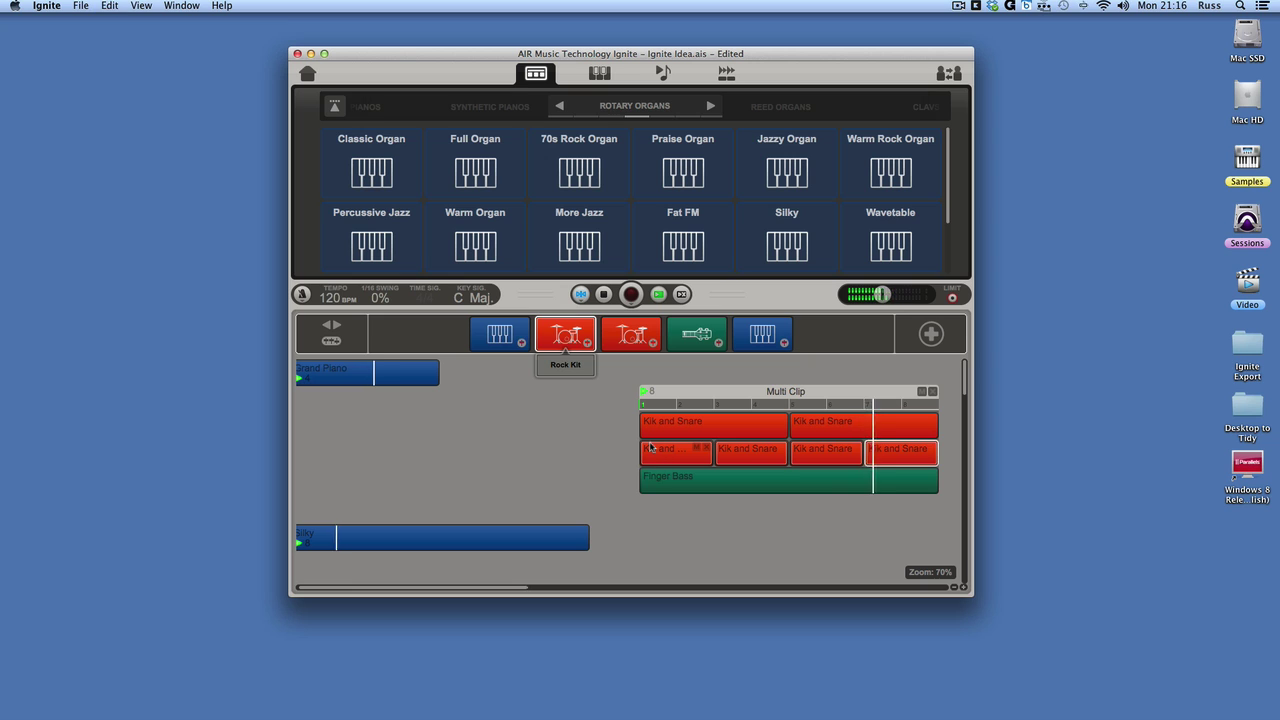
Step: Rename the first four-bar drum clip "Hats" and replace the second one with a duplicate of it
double_click(705, 421)
type("Hats")
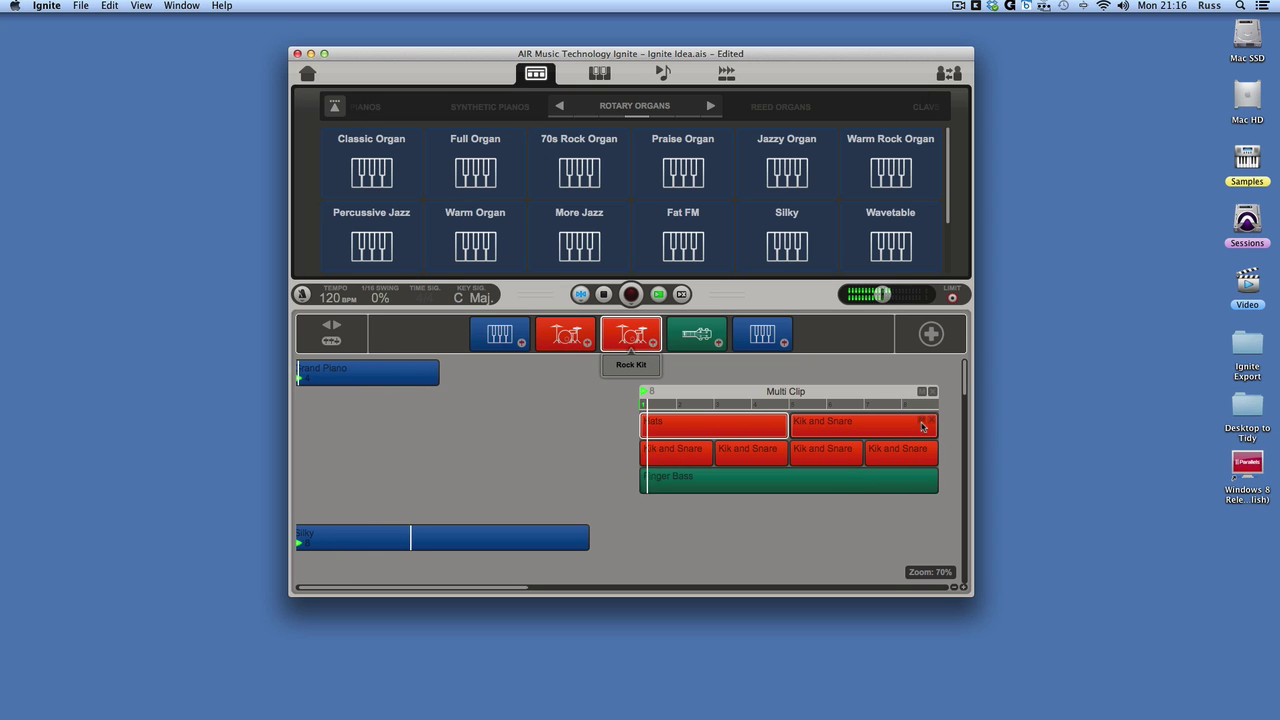
left_click(876, 421)
key("BackSpace")
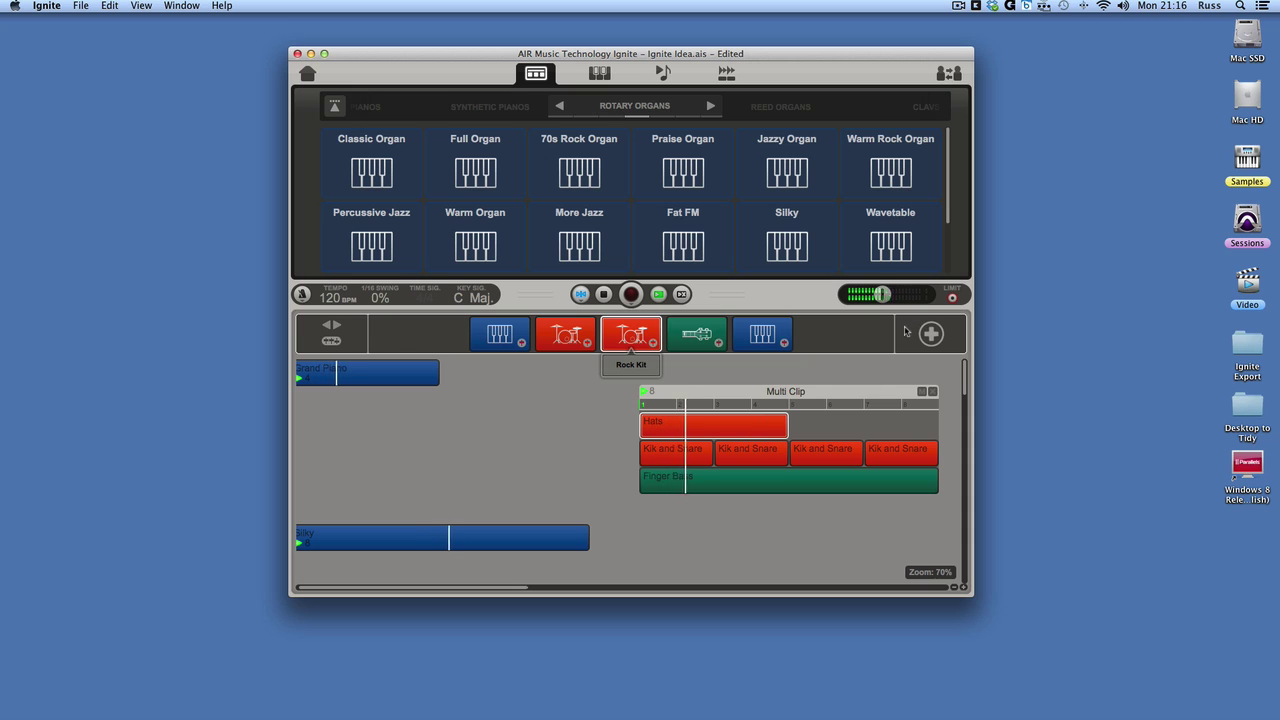
key("space")
key("super+d")
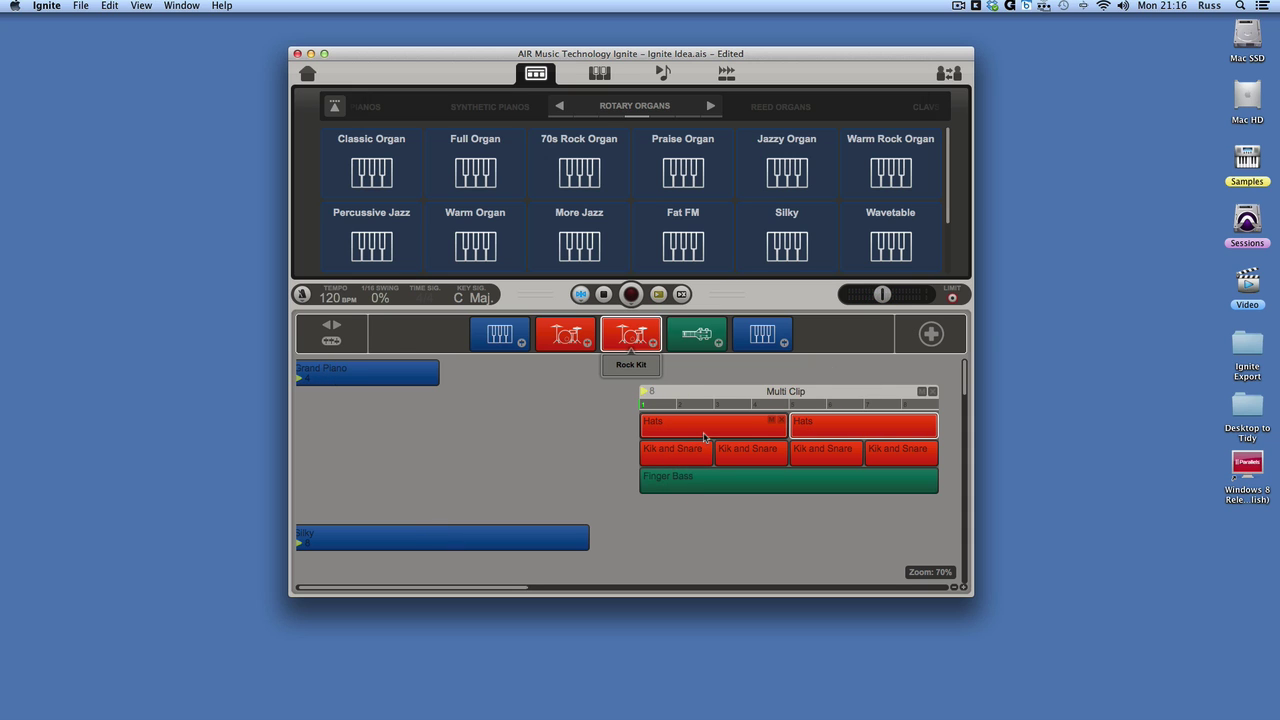
Step: Add the Silky and Grand Piano clips to the Multi Clip and duplicate the Grand Piano clip to fill eight bars
left_click_drag(451, 543, 795, 505)
left_click_drag(351, 373, 701, 522)
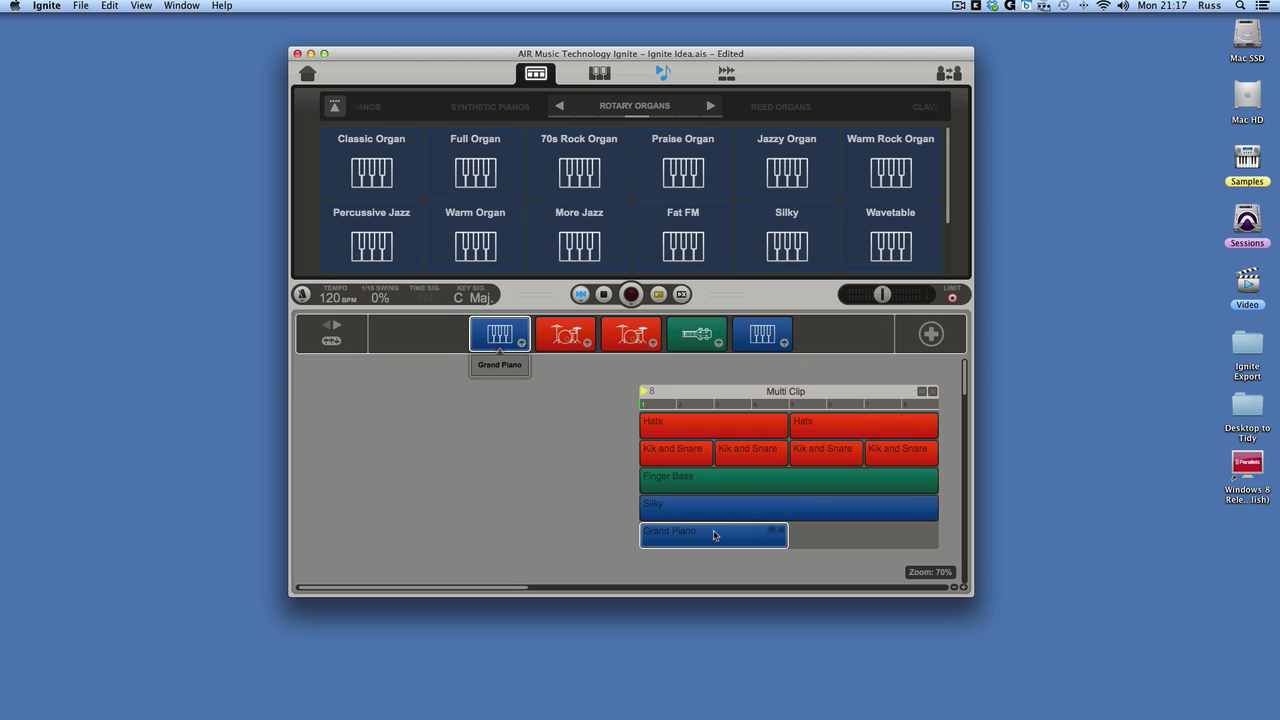
key("super+d")
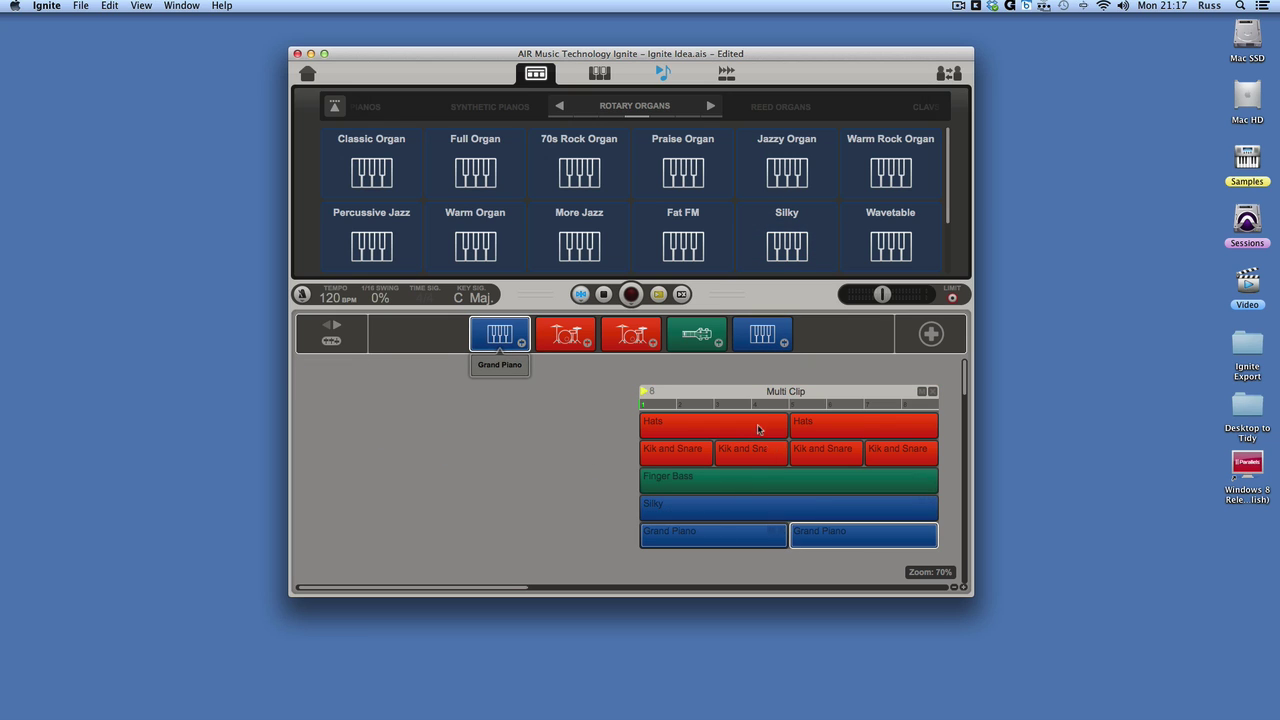
Step: Duplicate the Multi Clip, join both copies end to end into a 16-bar Song Clip, and save the session
left_click_drag(770, 391, 651, 393)
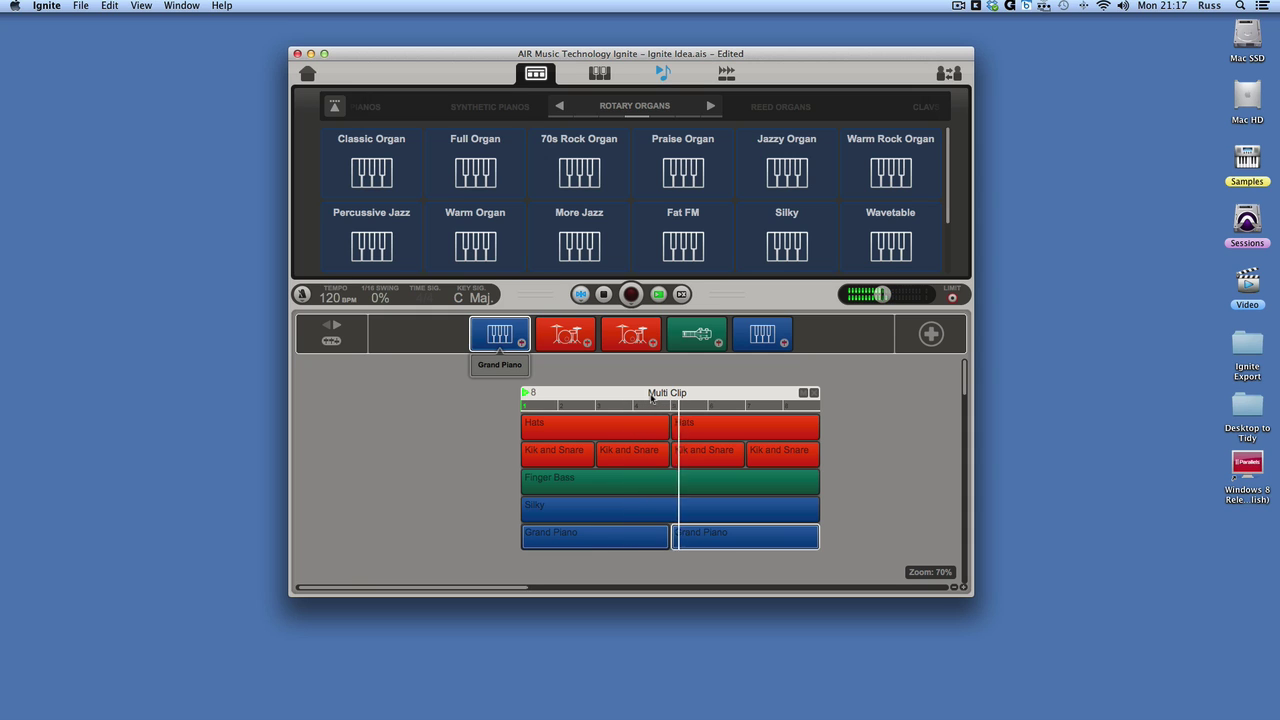
left_click_drag(651, 396, 623, 396)
left_click(623, 396)
key("super+d")
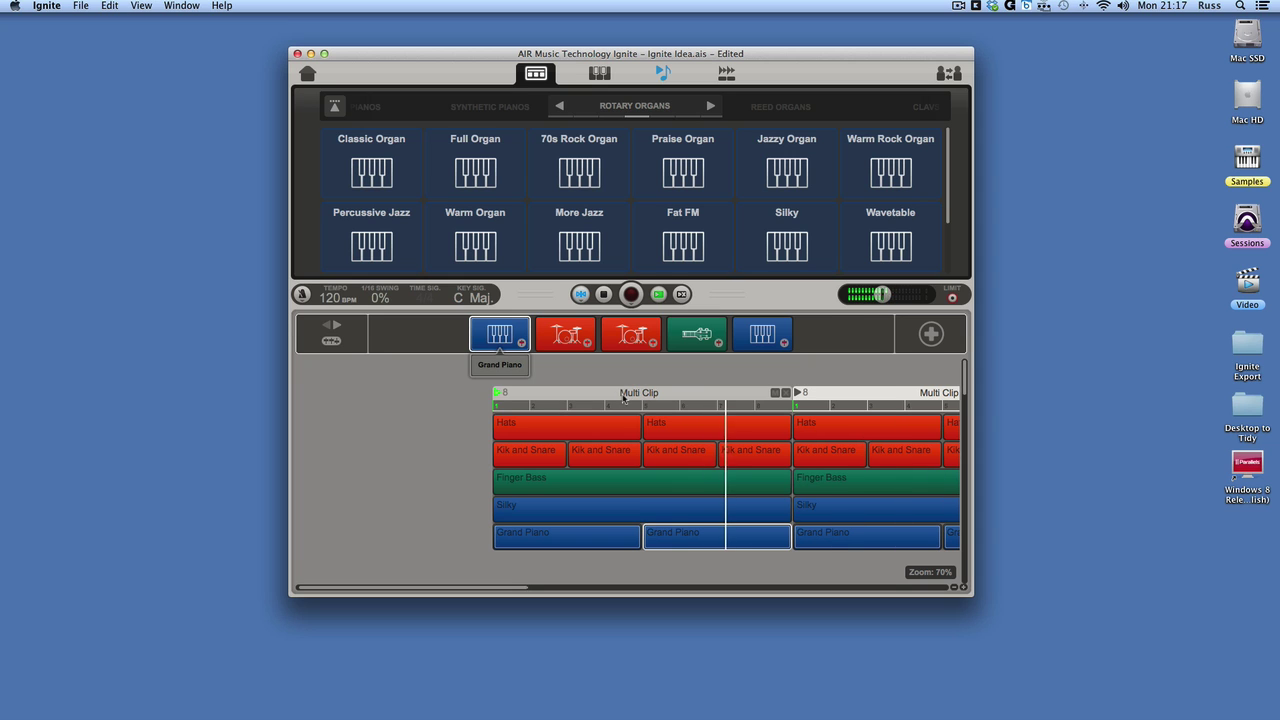
left_click_drag(630, 397, 519, 397)
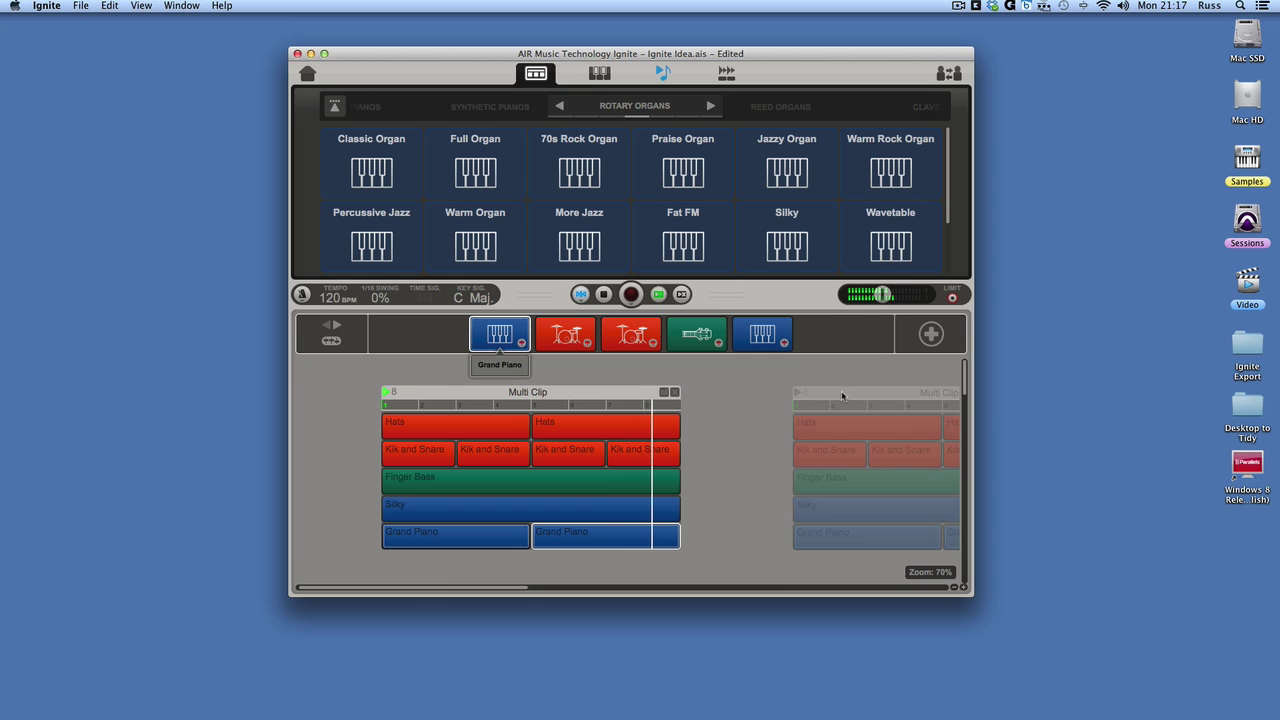
left_click_drag(827, 389, 740, 396)
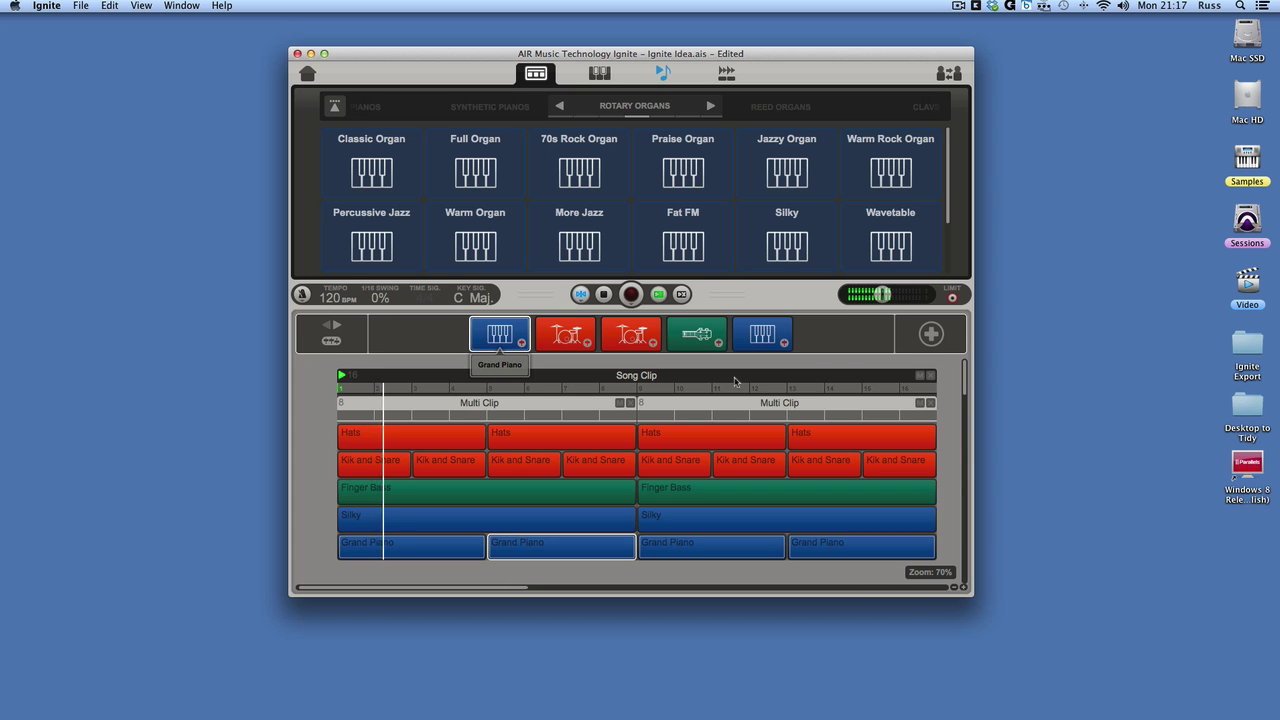
key("super+s")
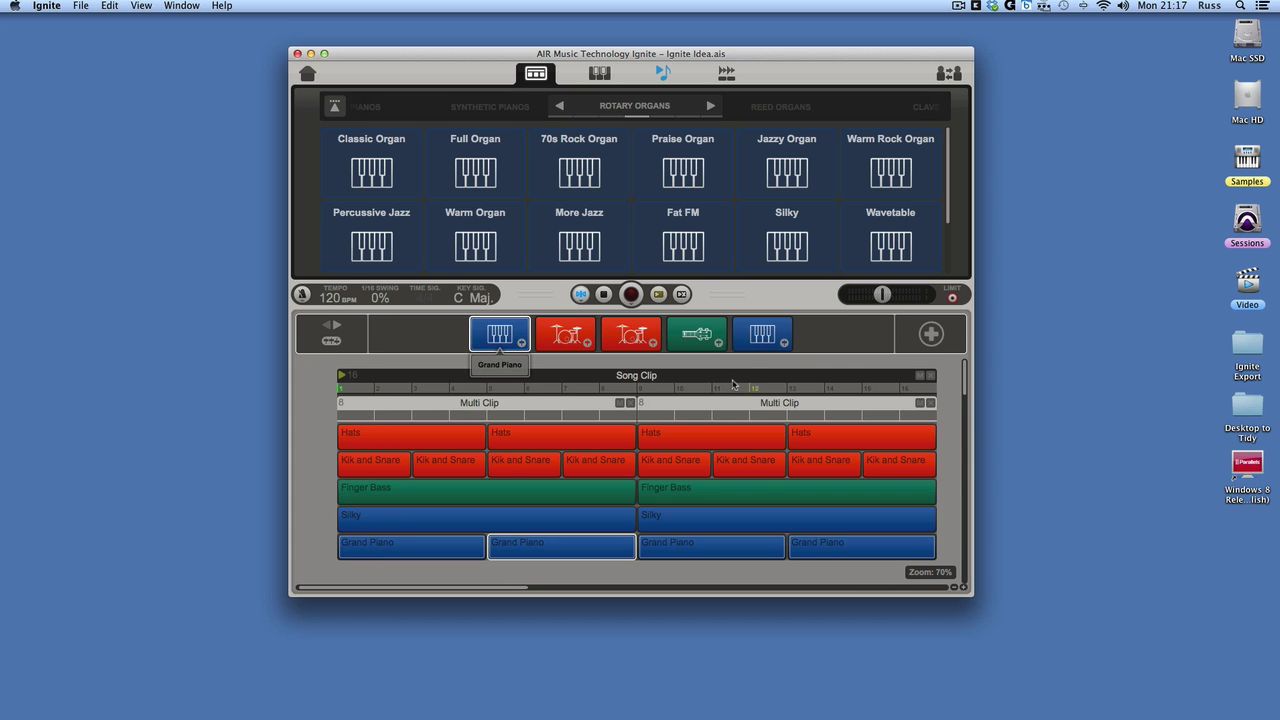
Step: Start a DAW export of the Song Clip with the audio format set to WAV (Highest quality), 48 kHz 24 bit
left_click(948, 74)
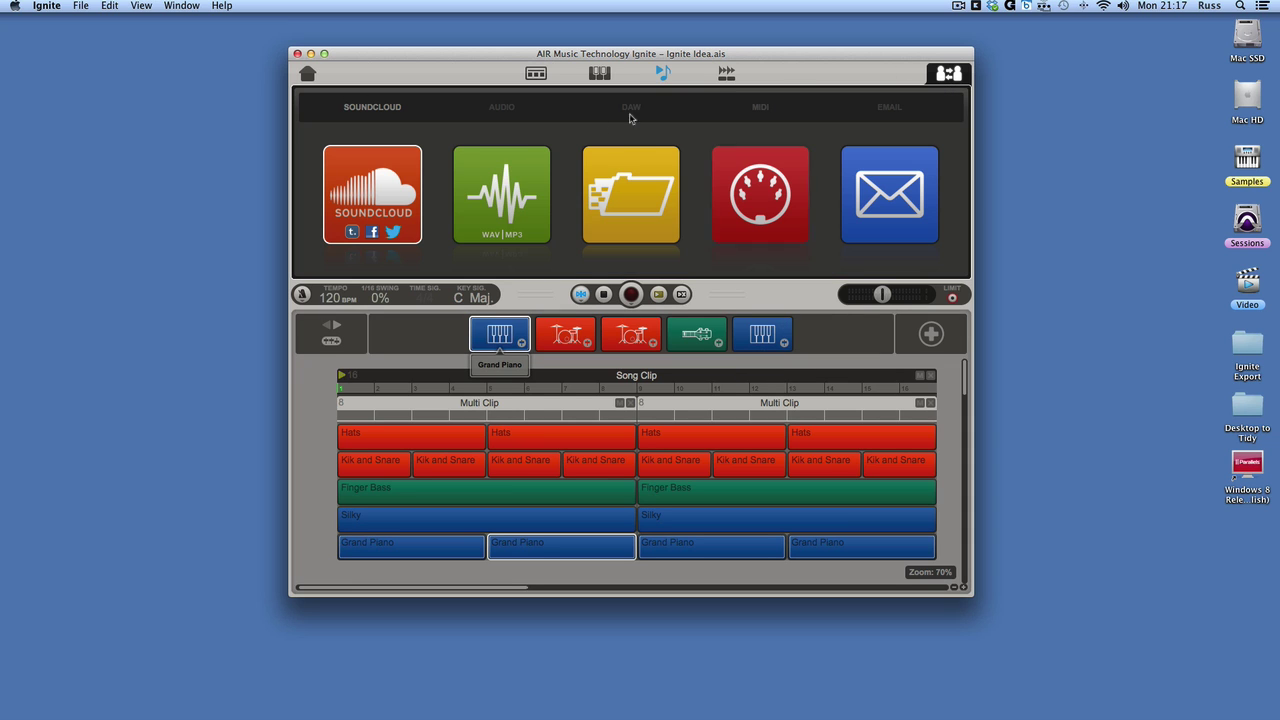
left_click(621, 173)
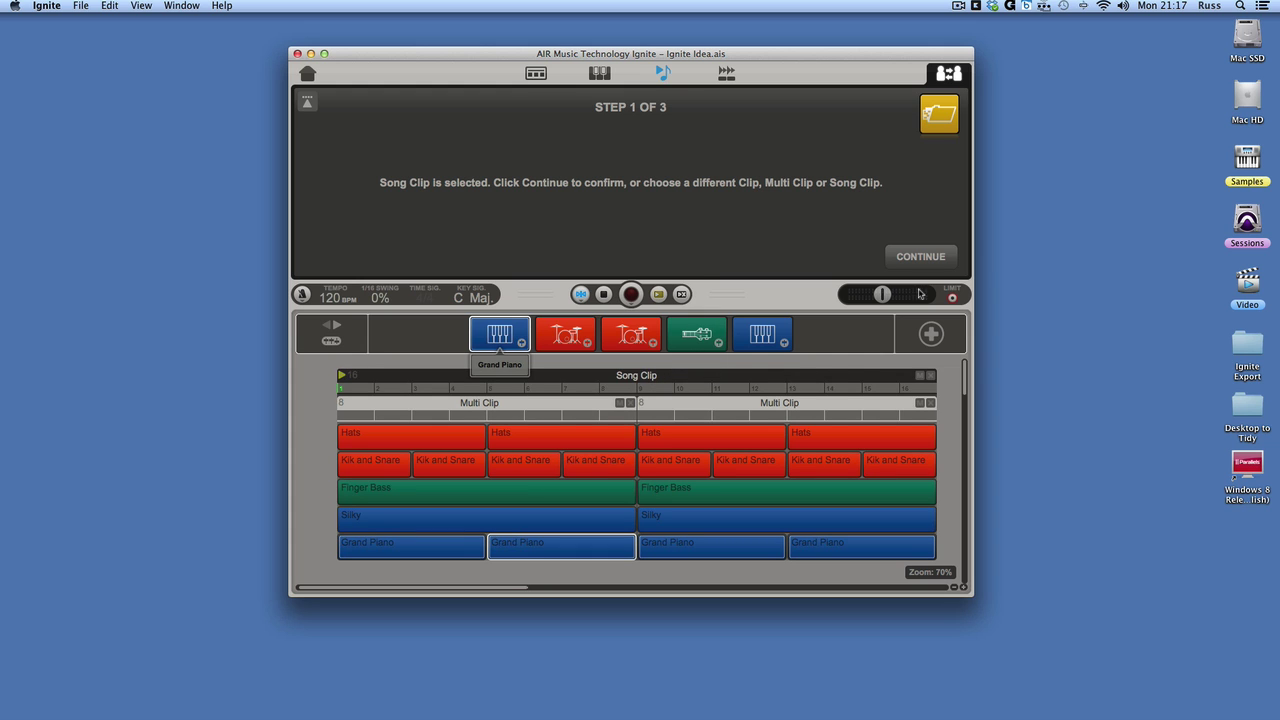
left_click(920, 256)
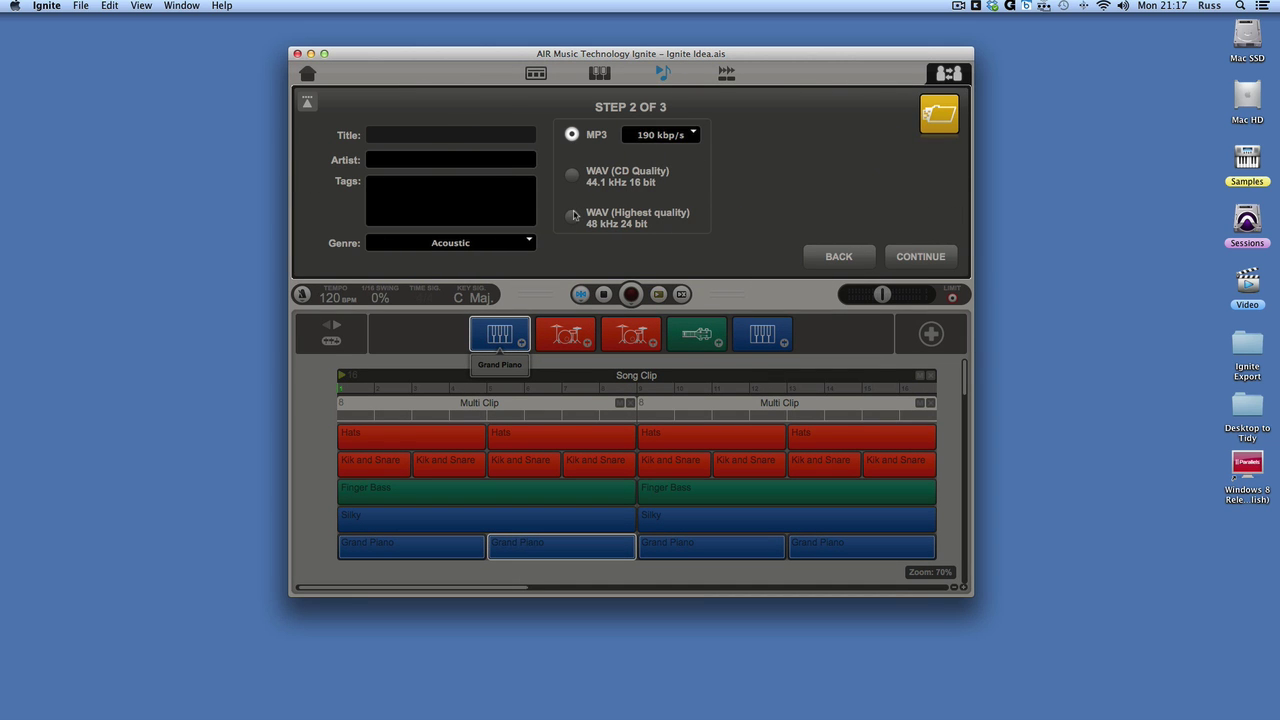
left_click(572, 216)
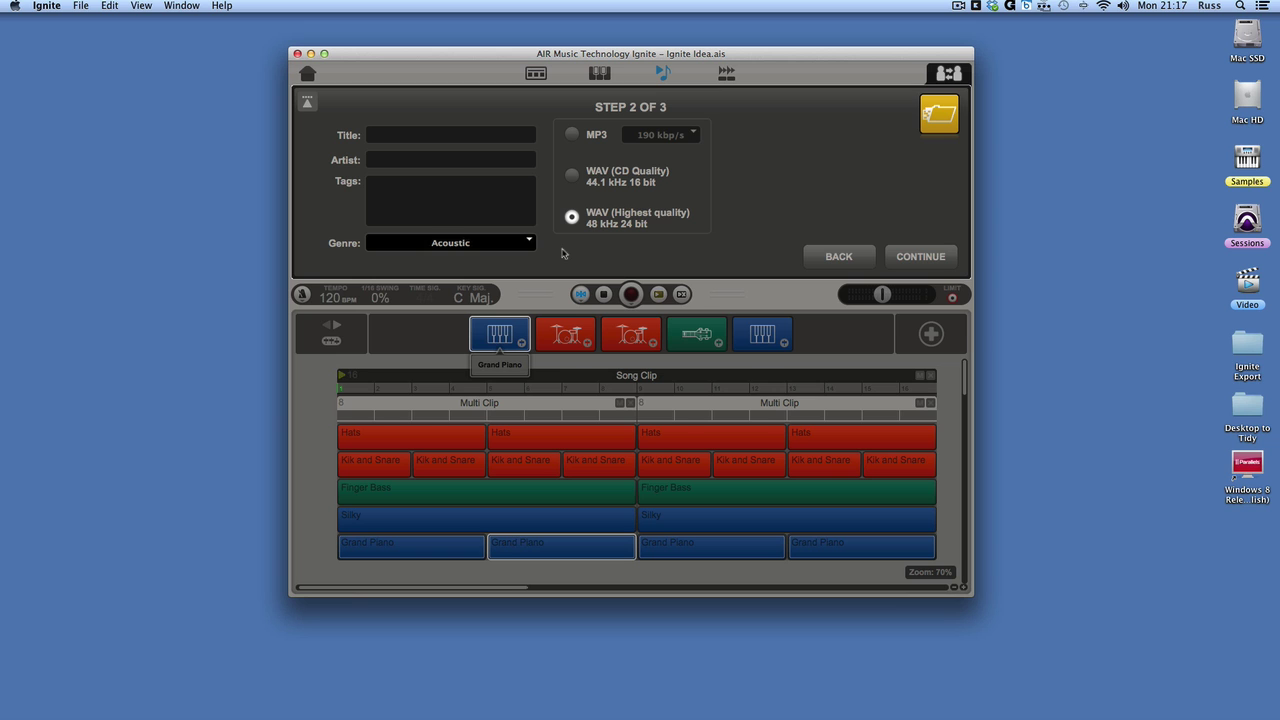
left_click(912, 256)
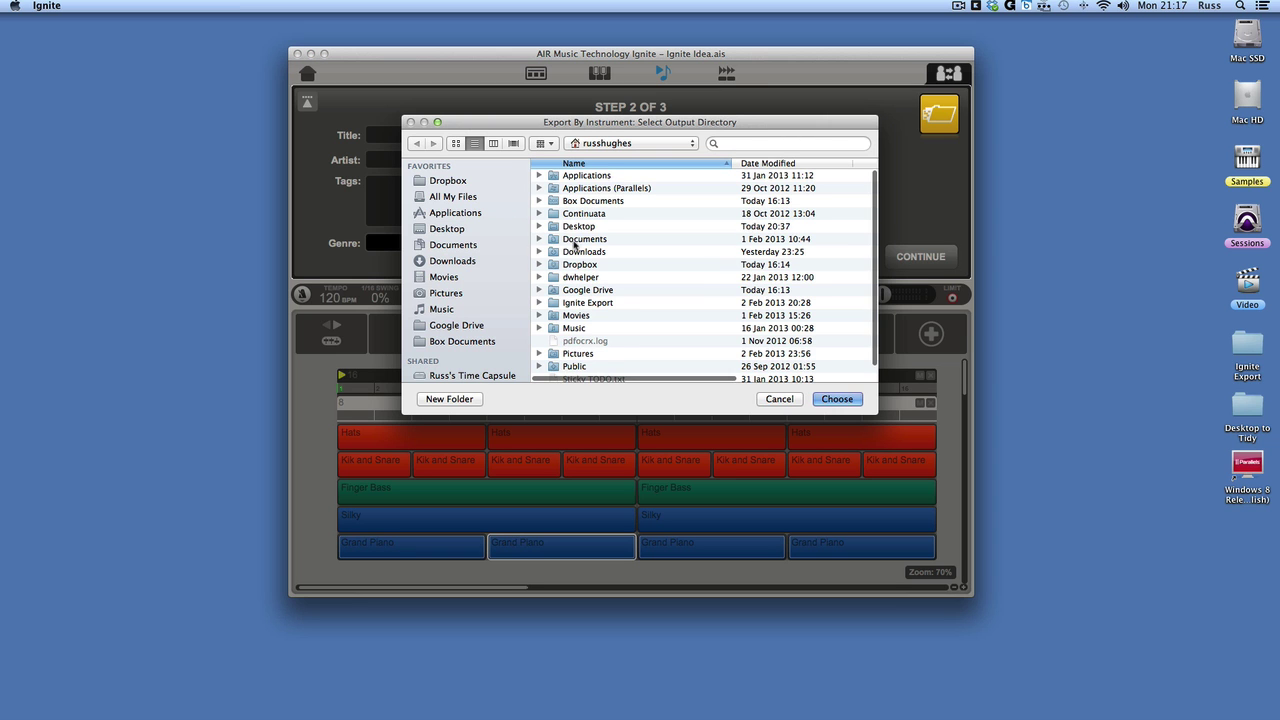
Step: Create an "Ignite Track" folder on the Desktop and export the Song Clip's stems into it
left_click(465, 230)
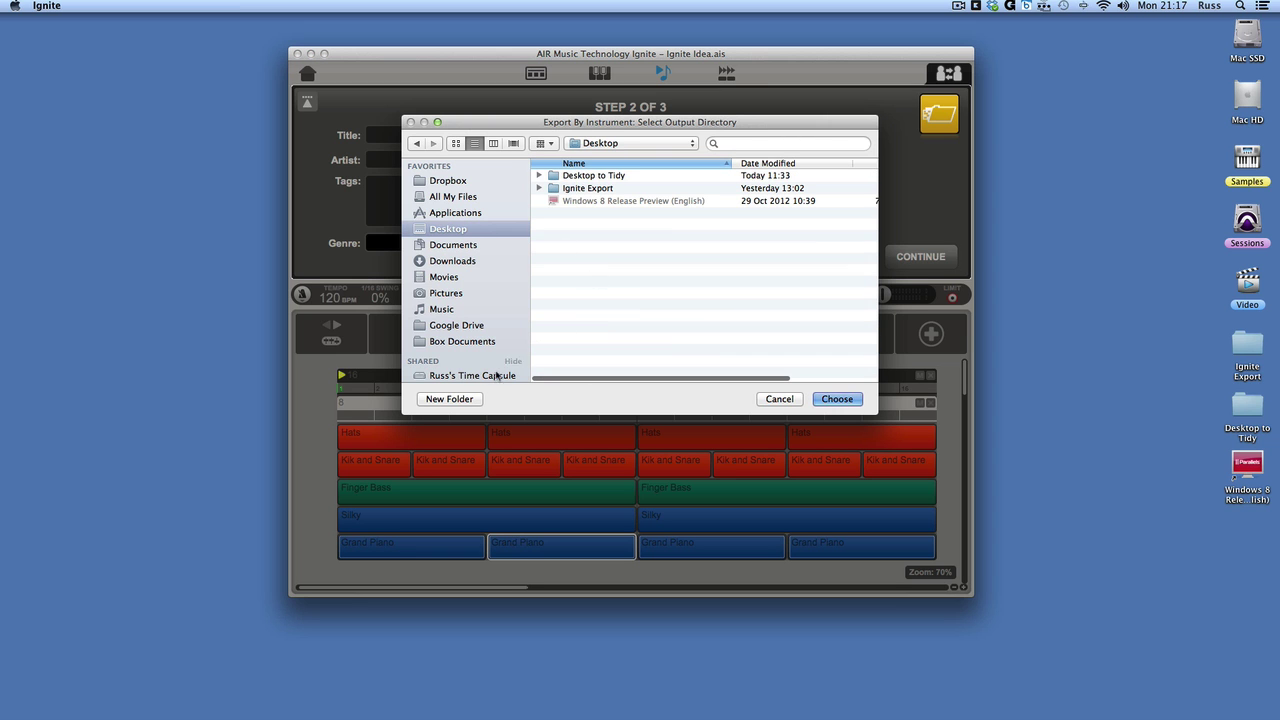
left_click(466, 400)
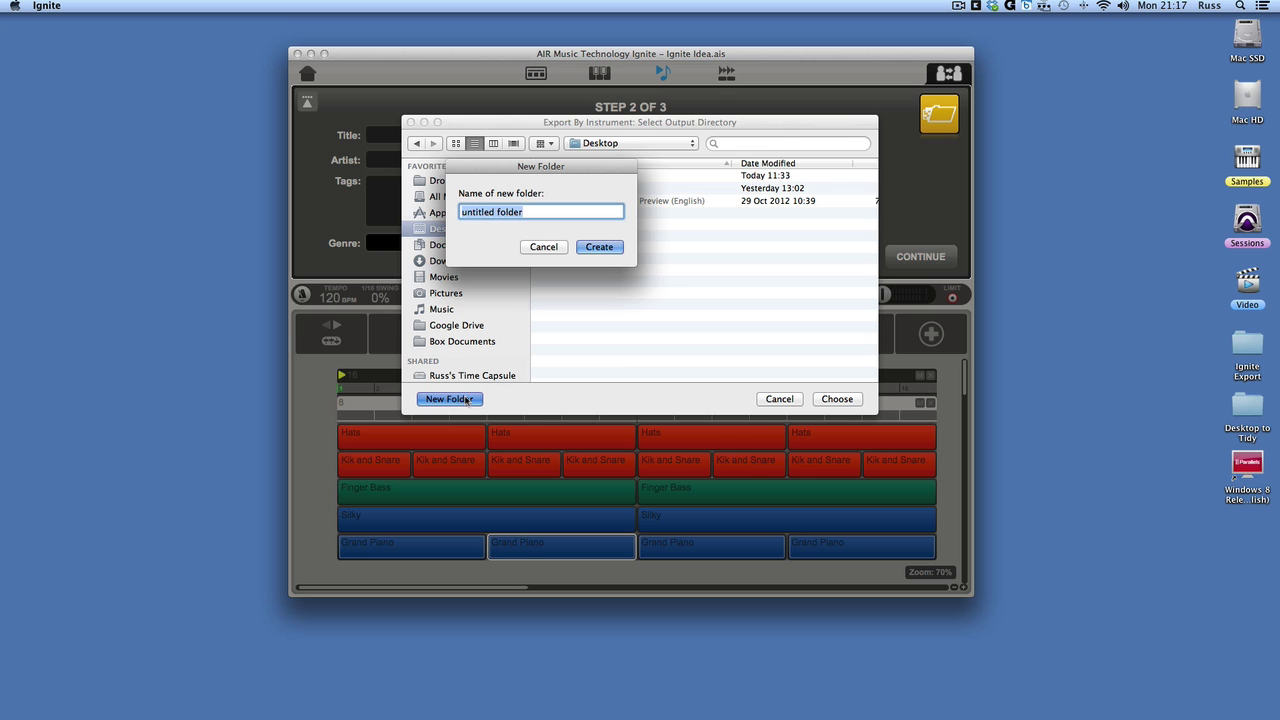
type("Ignite Track")
key("Return")
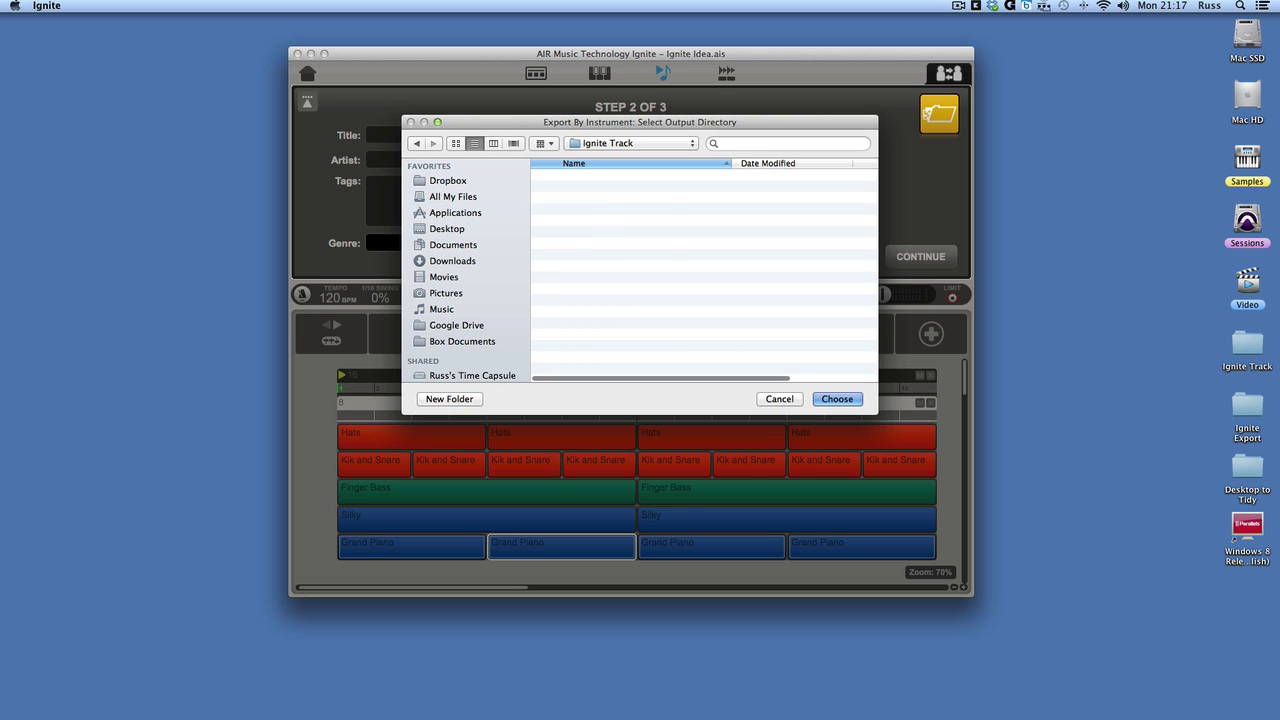
left_click(836, 399)
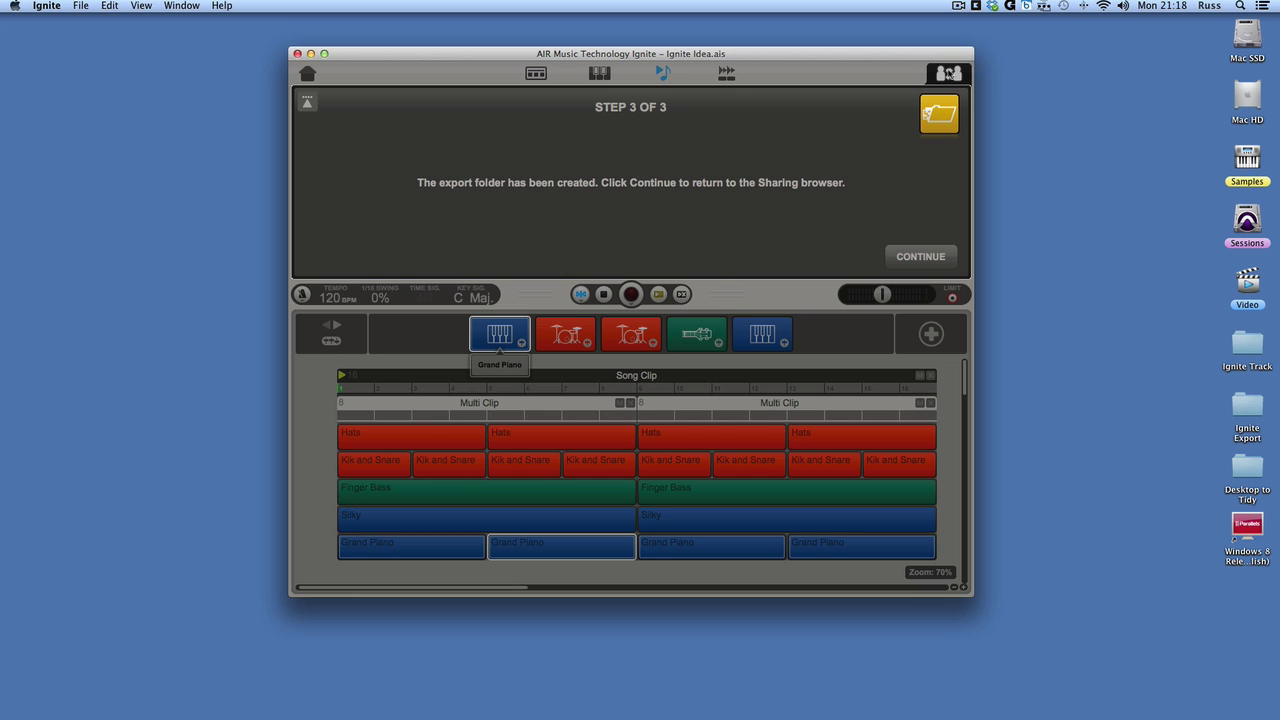
left_click(901, 256)
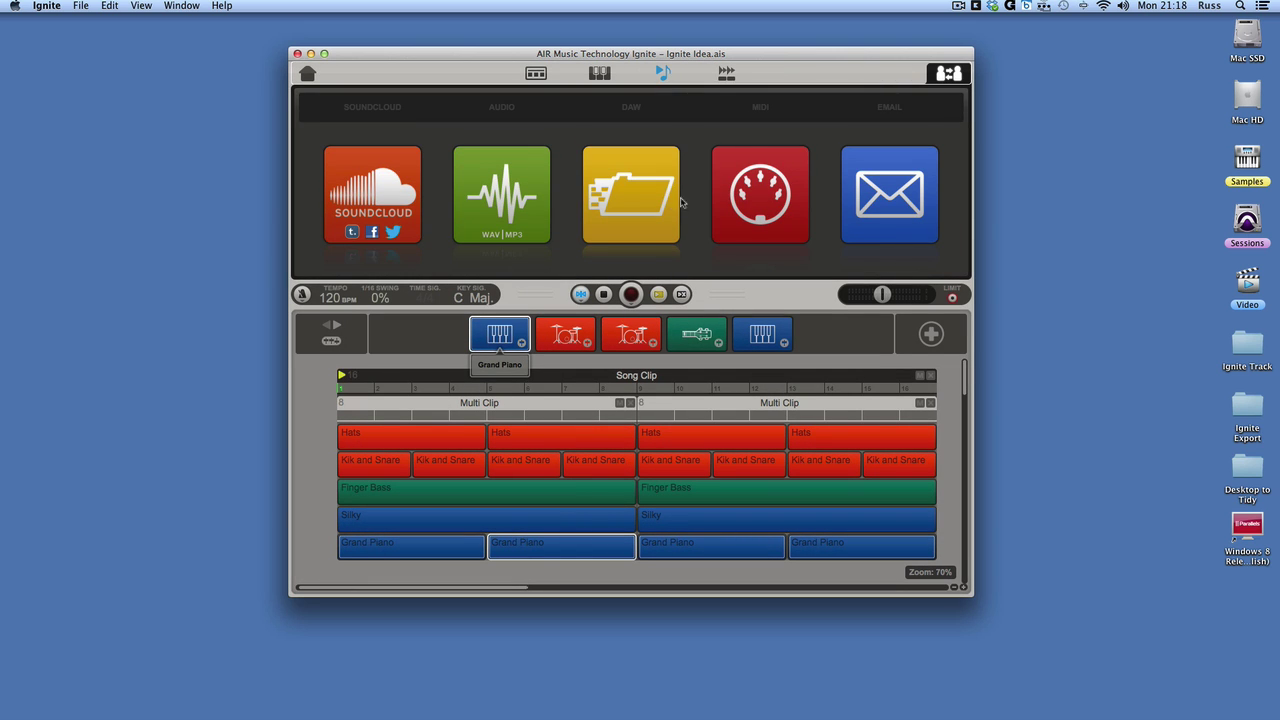
Step: Export the Song Clip as a MIDI file named "MIDI" into the Desktop's Ignite Track folder
left_click(688, 203)
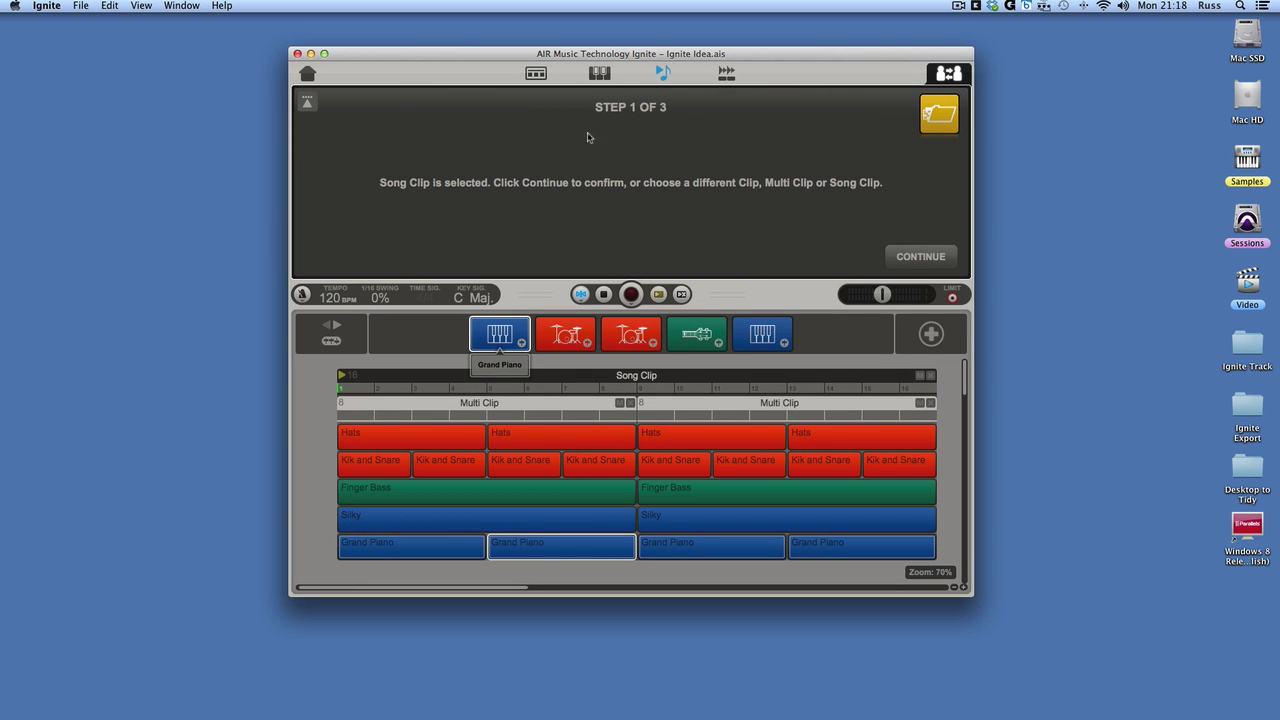
left_click(308, 106)
left_click(762, 202)
left_click(920, 256)
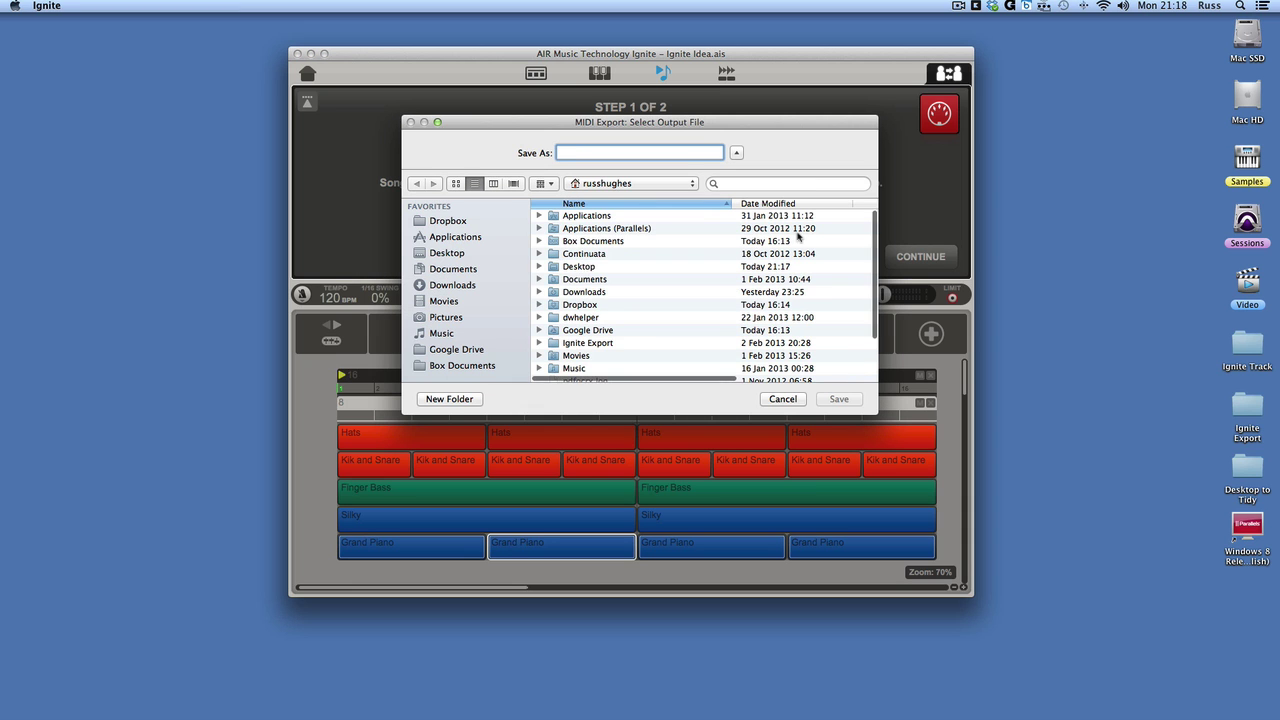
left_click(484, 259)
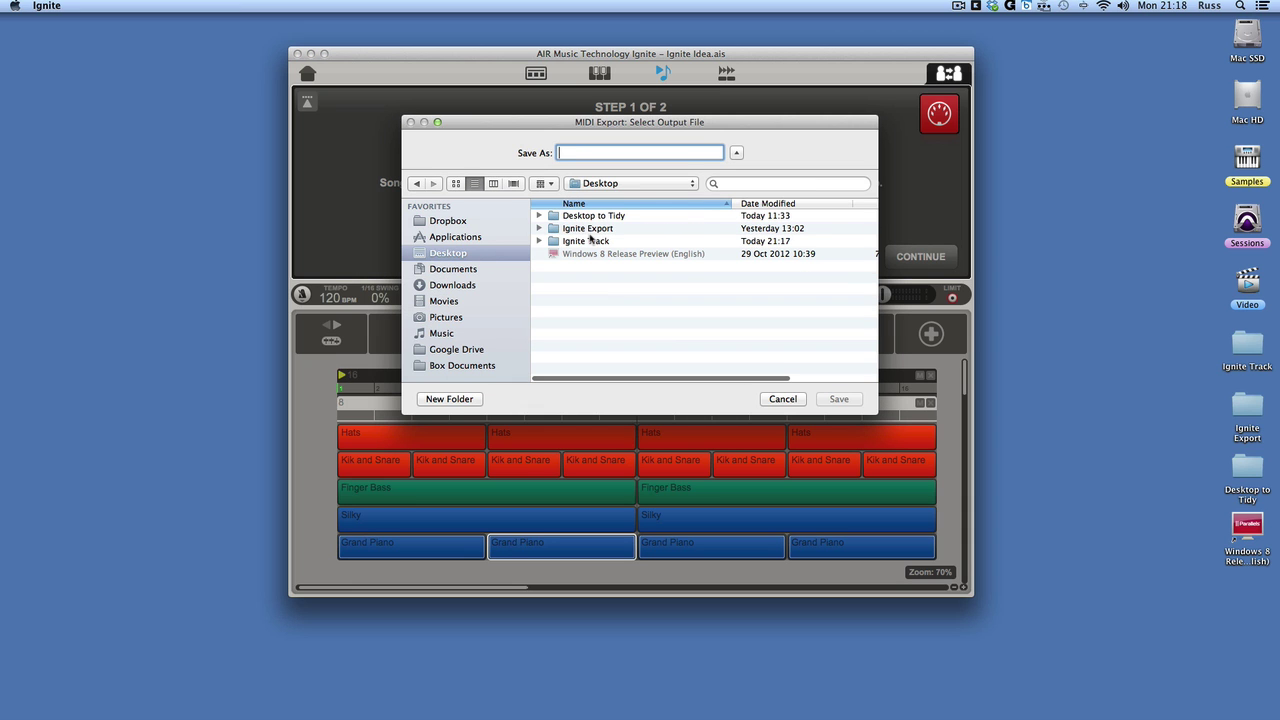
double_click(588, 241)
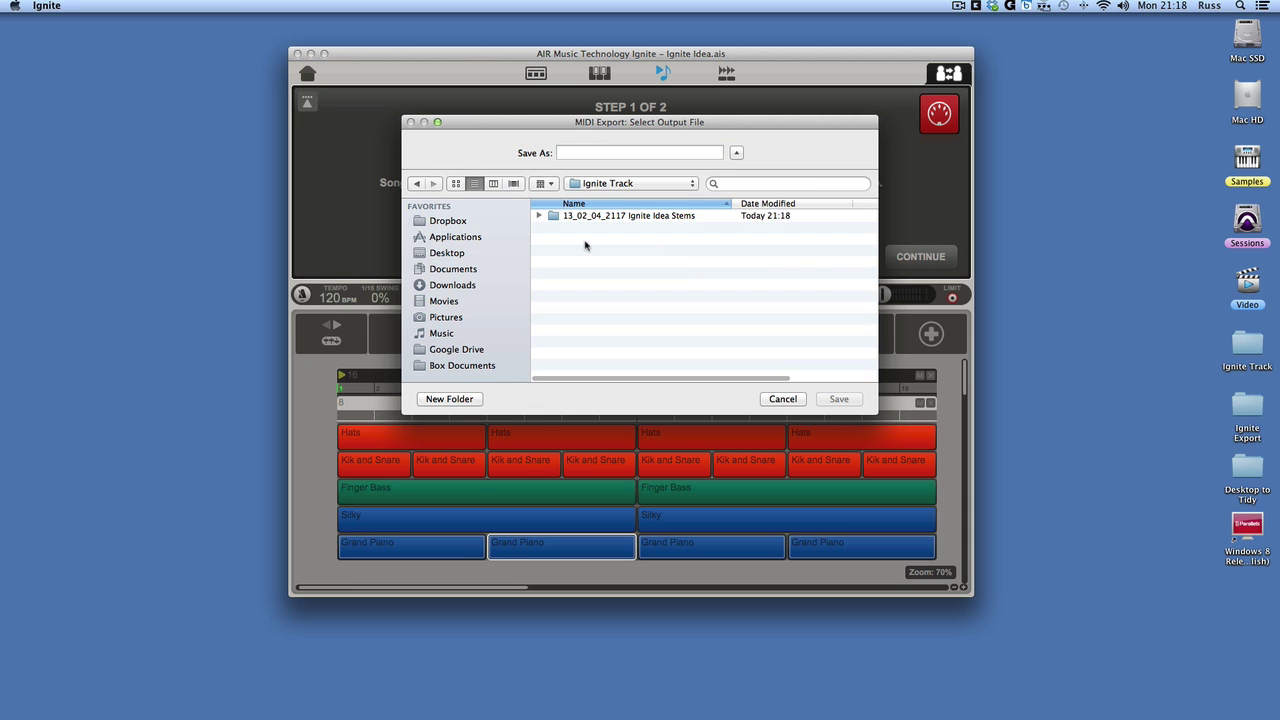
left_click(597, 153)
type("MIDI")
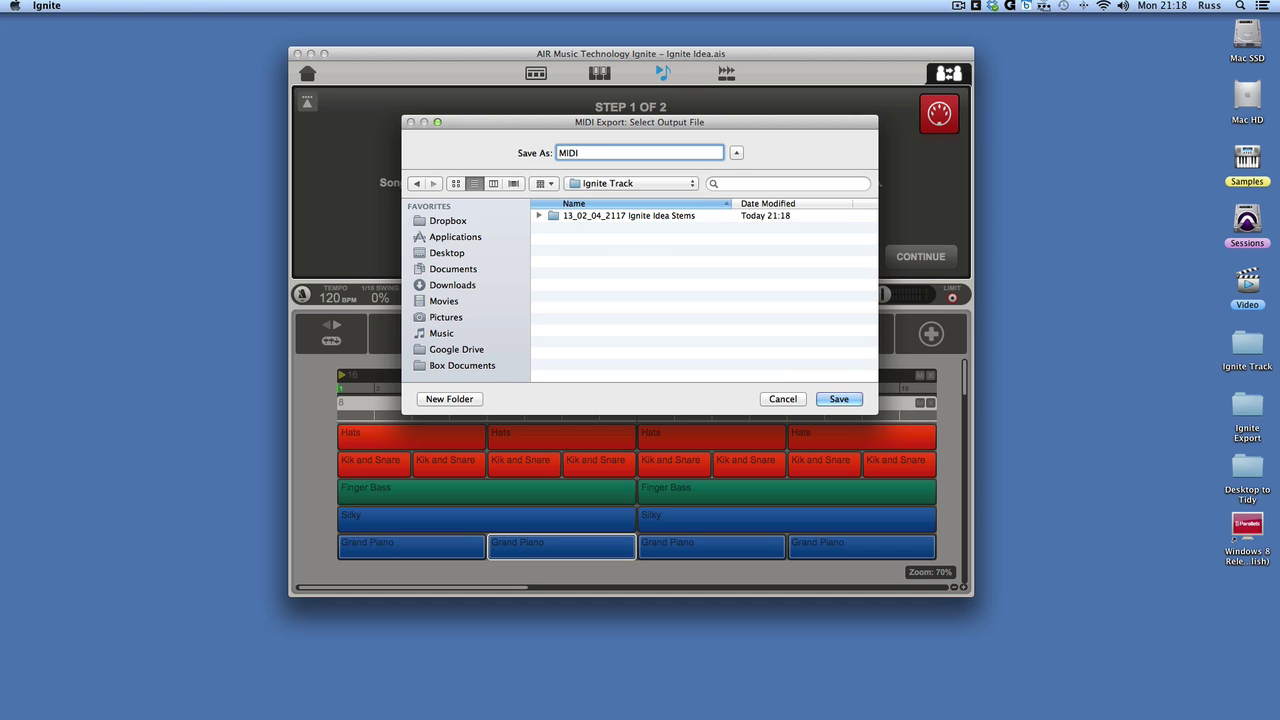
key("Return")
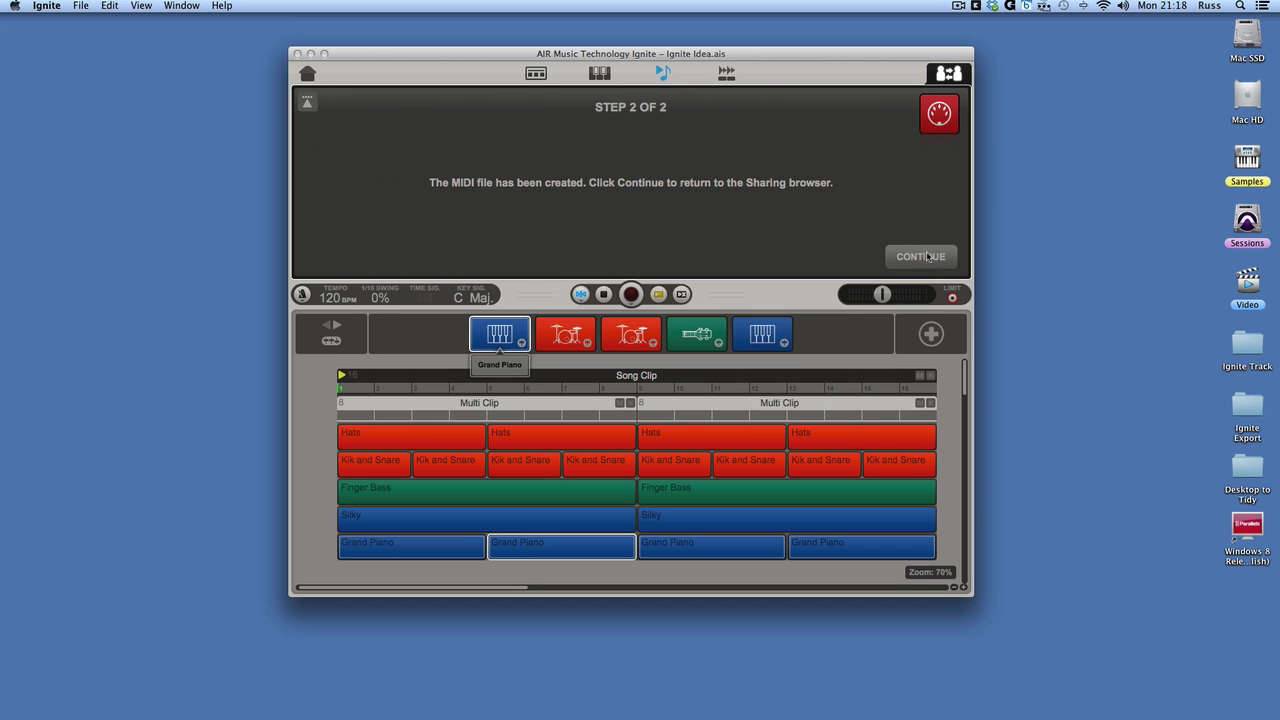
left_click(924, 256)
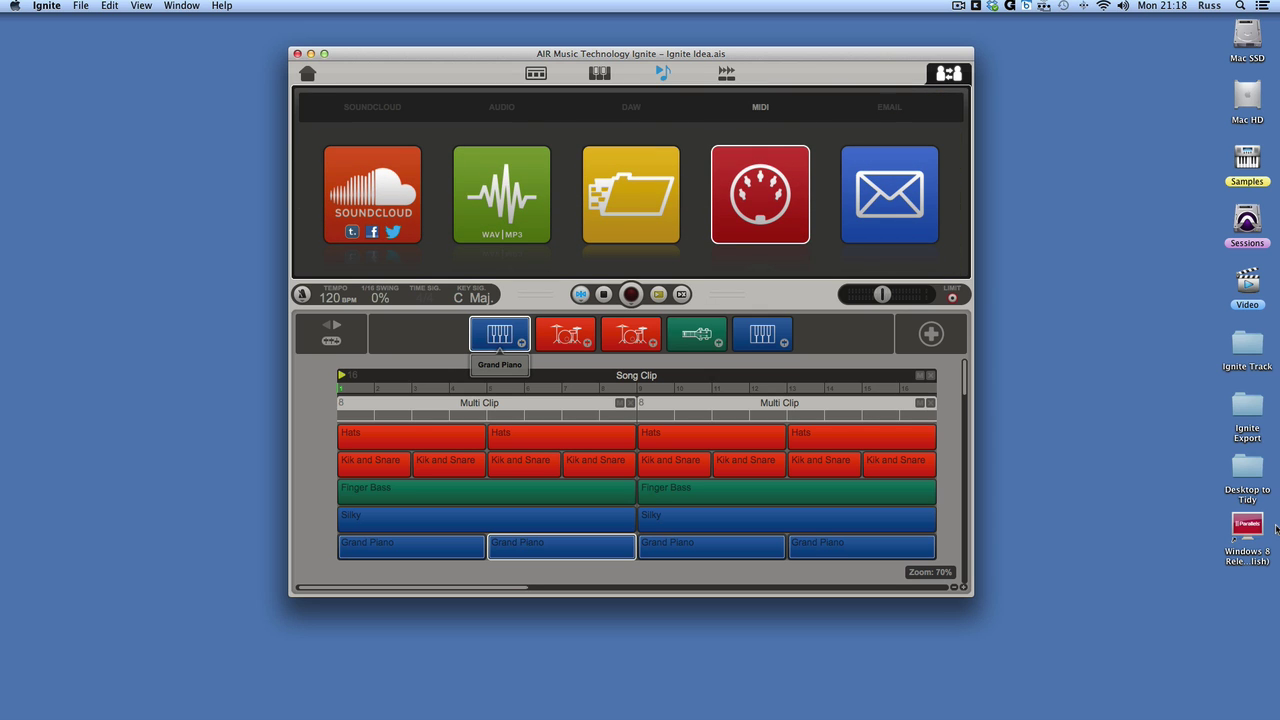
Step: Open the Ignite Track folder, switch to the Pro Tools Edit window, and place the folder window beside the empty track area
double_click(1247, 345)
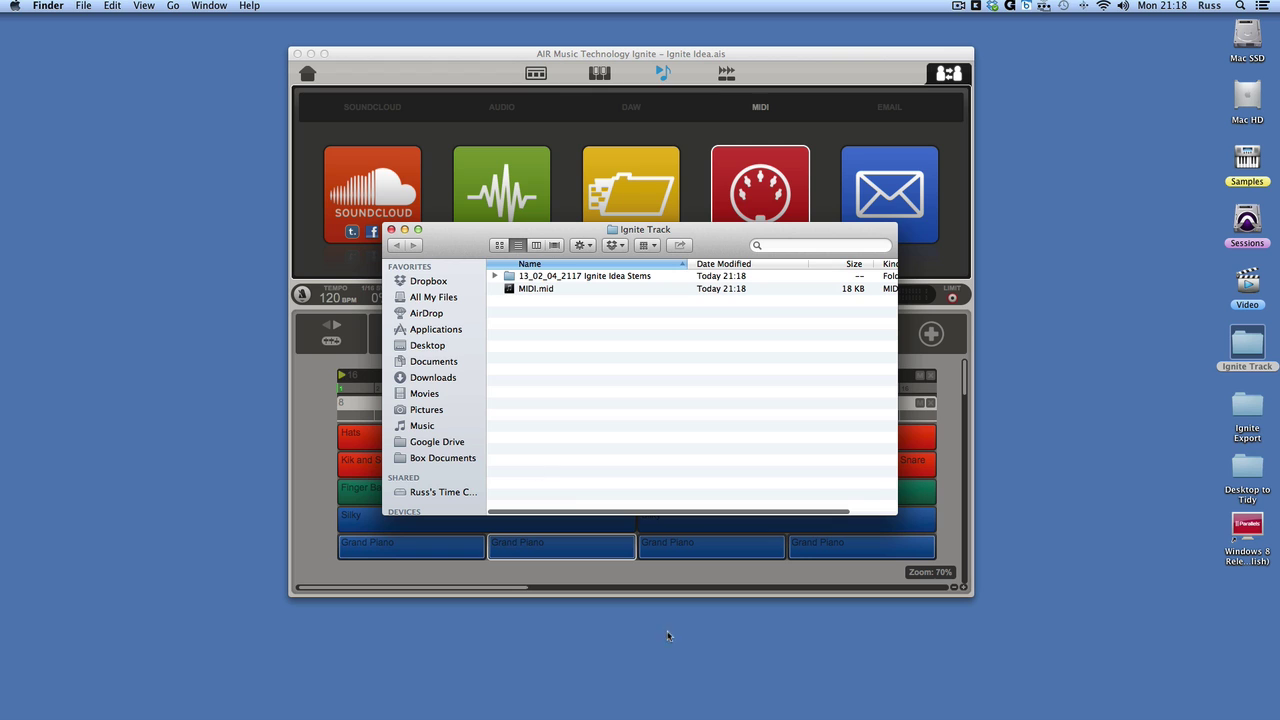
left_click(598, 697)
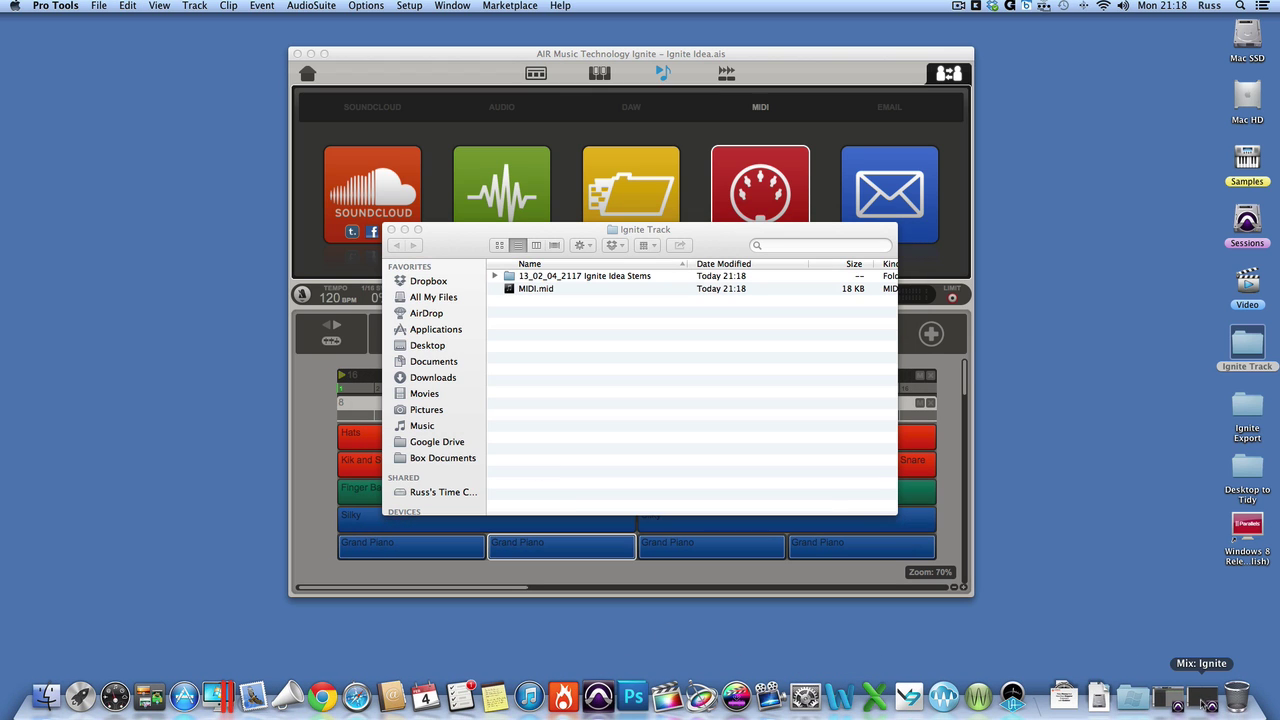
left_click(1172, 700)
left_click(1245, 348)
double_click(1245, 348)
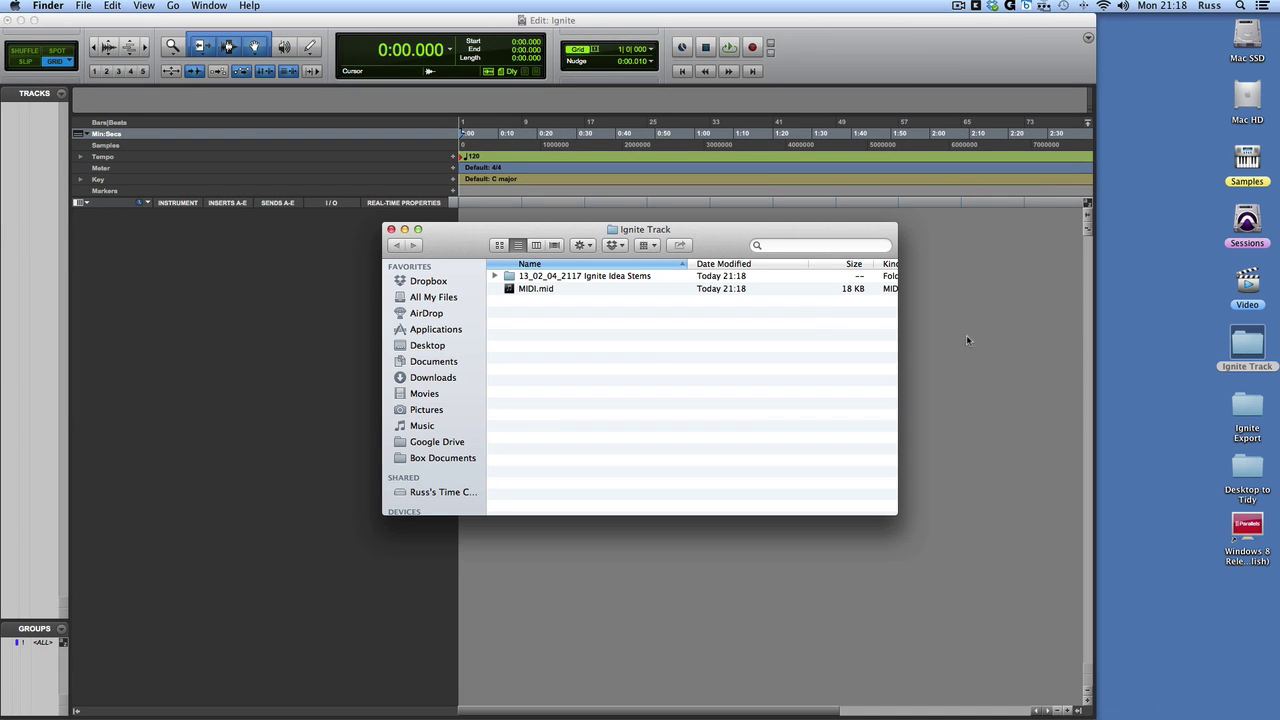
left_click_drag(582, 240, 987, 245)
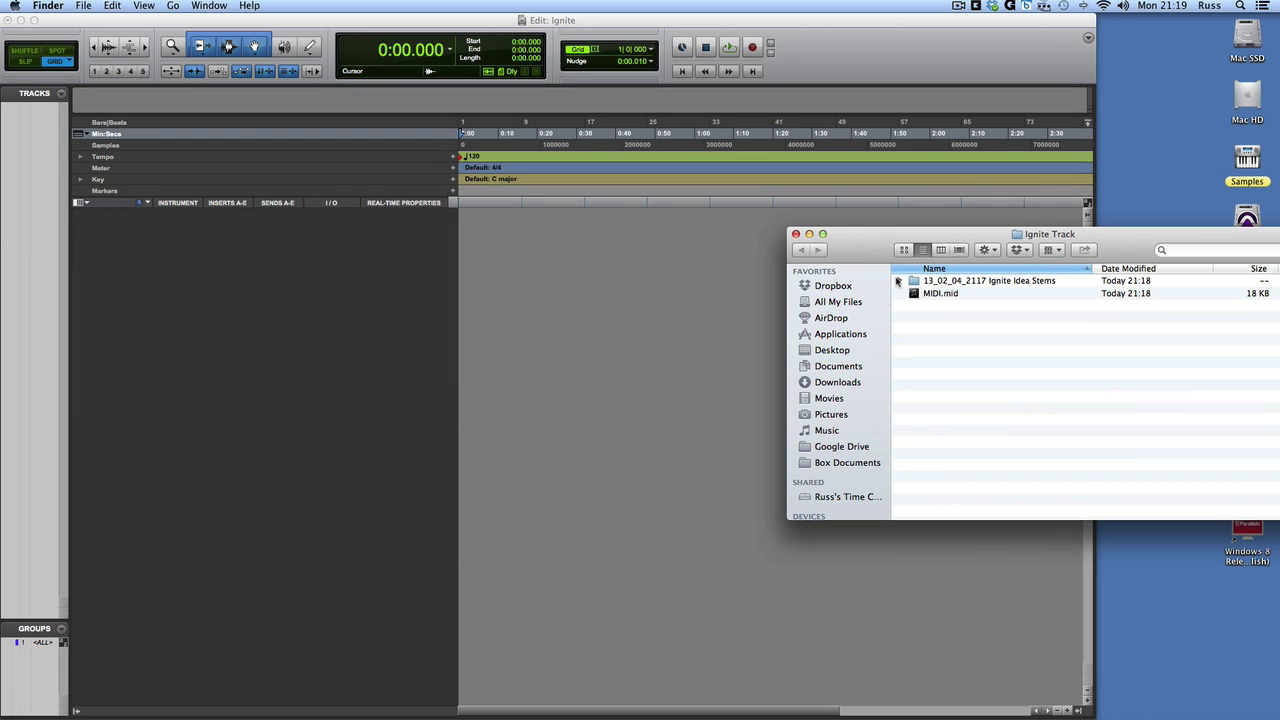
Step: Import the five WAV stems as new audio tracks, move their clips to the session start, and begin playback
left_click(898, 281)
left_click(966, 307)
left_click(970, 356, "shift")
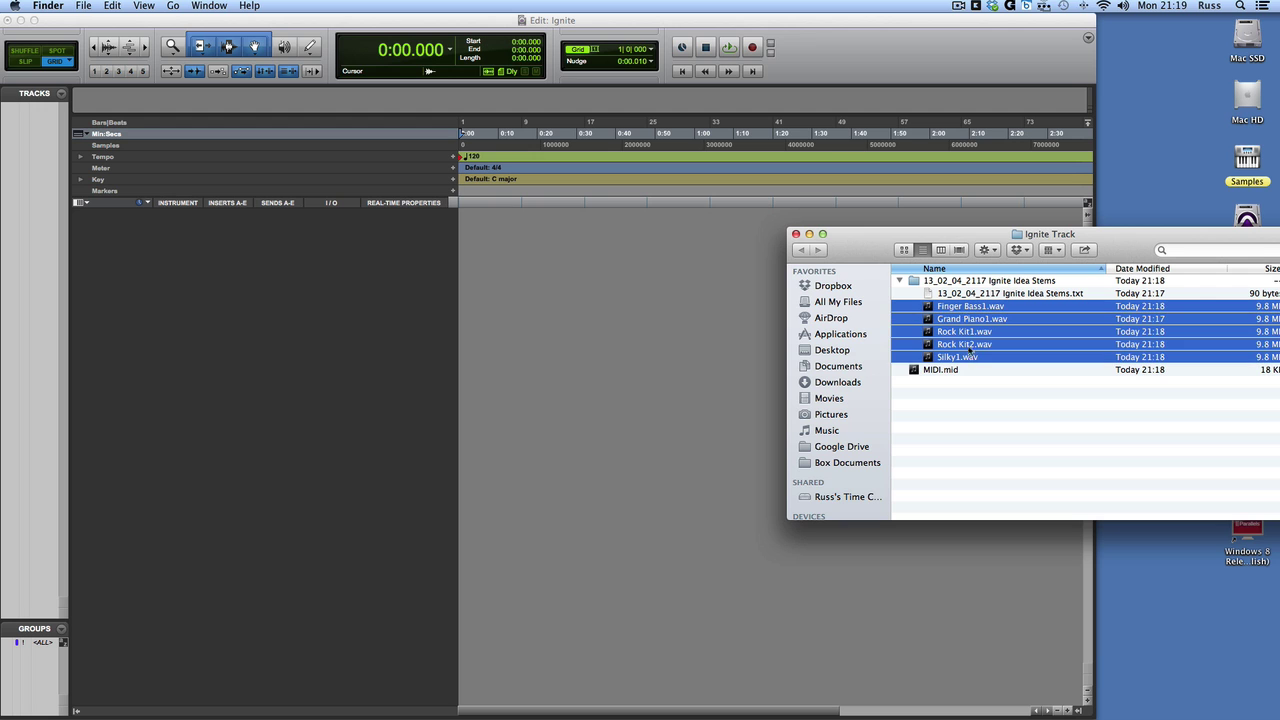
left_click_drag(894, 313, 541, 295)
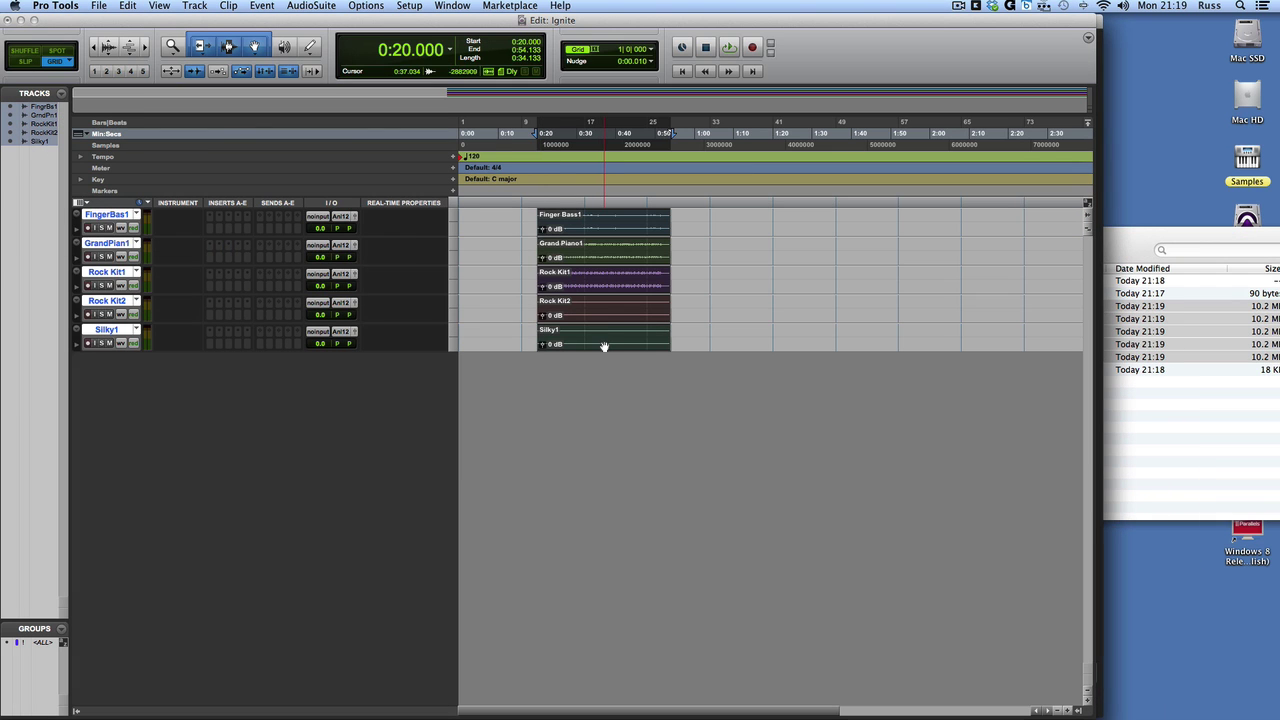
left_click_drag(604, 346, 486, 343)
key("space")
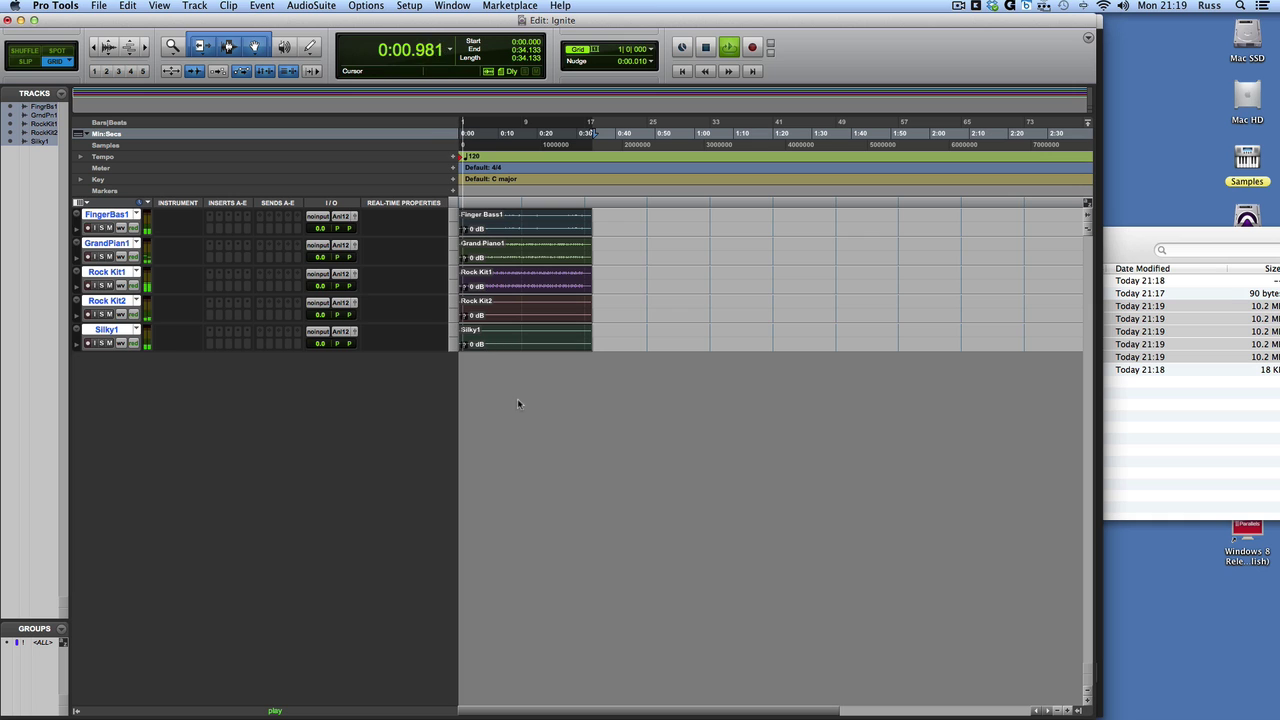
Step: Import MIDI.mid onto new tracks at Session Start, leaving the tempo map and key signature import options off
left_click(1119, 249)
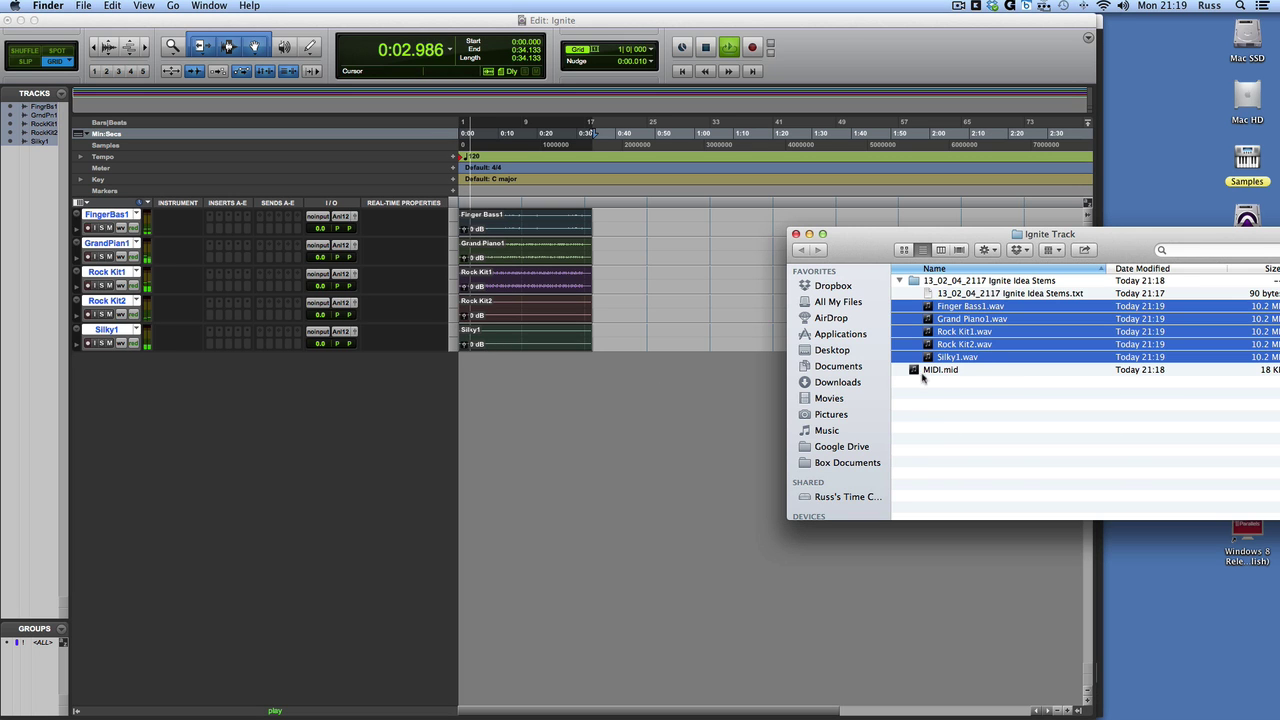
left_click_drag(930, 369, 532, 438)
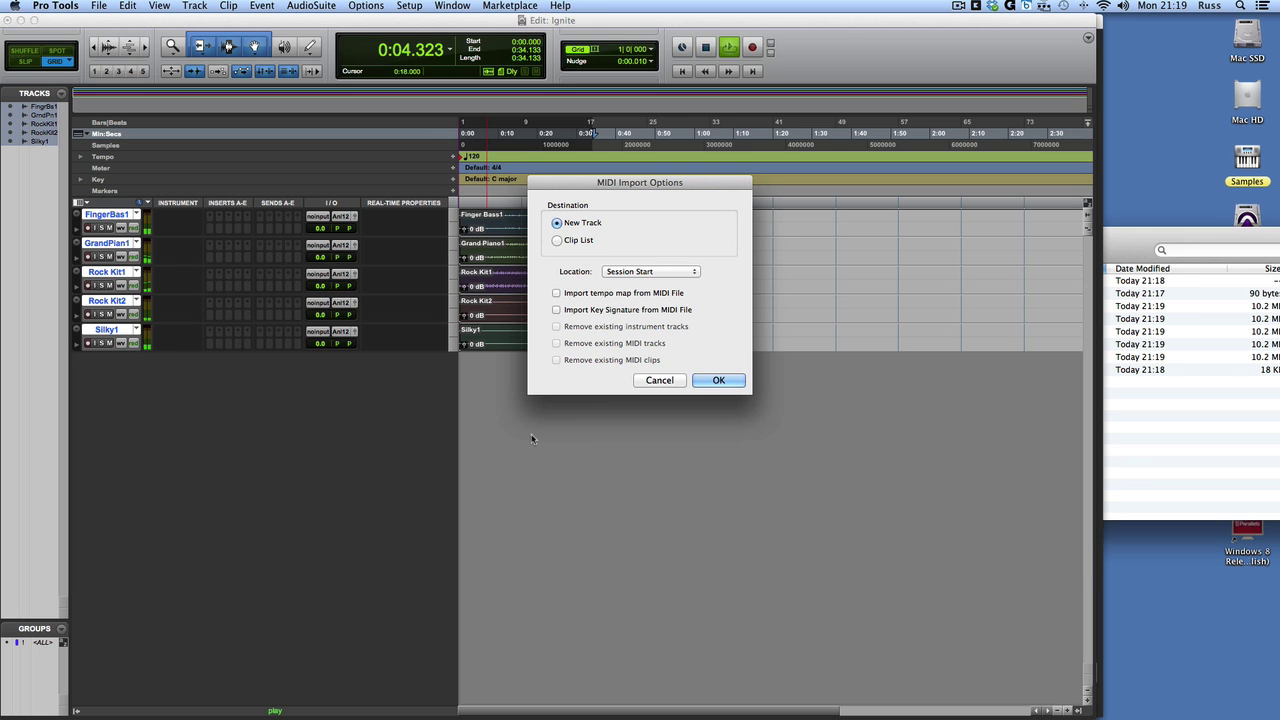
left_click(716, 380)
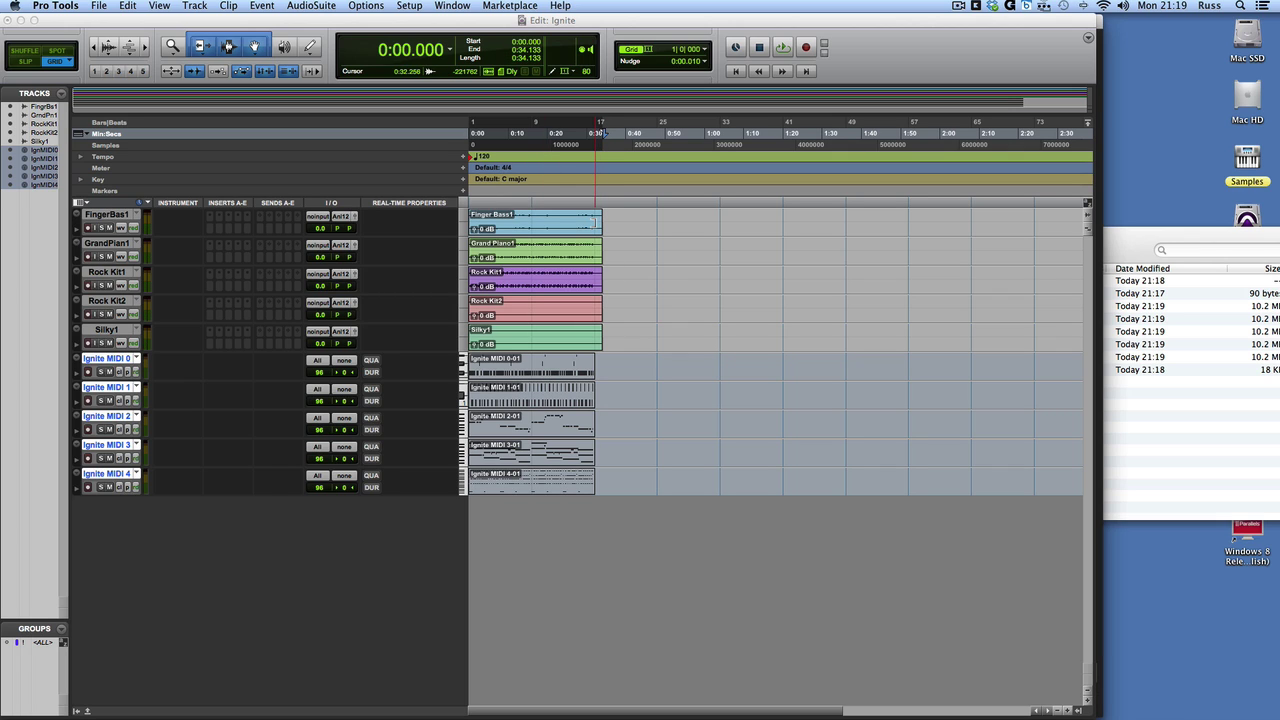
Step: Trim the ends of the five audio clips to 0:32.000 so they match the MIDI clips
left_click_drag(598, 222, 594, 331)
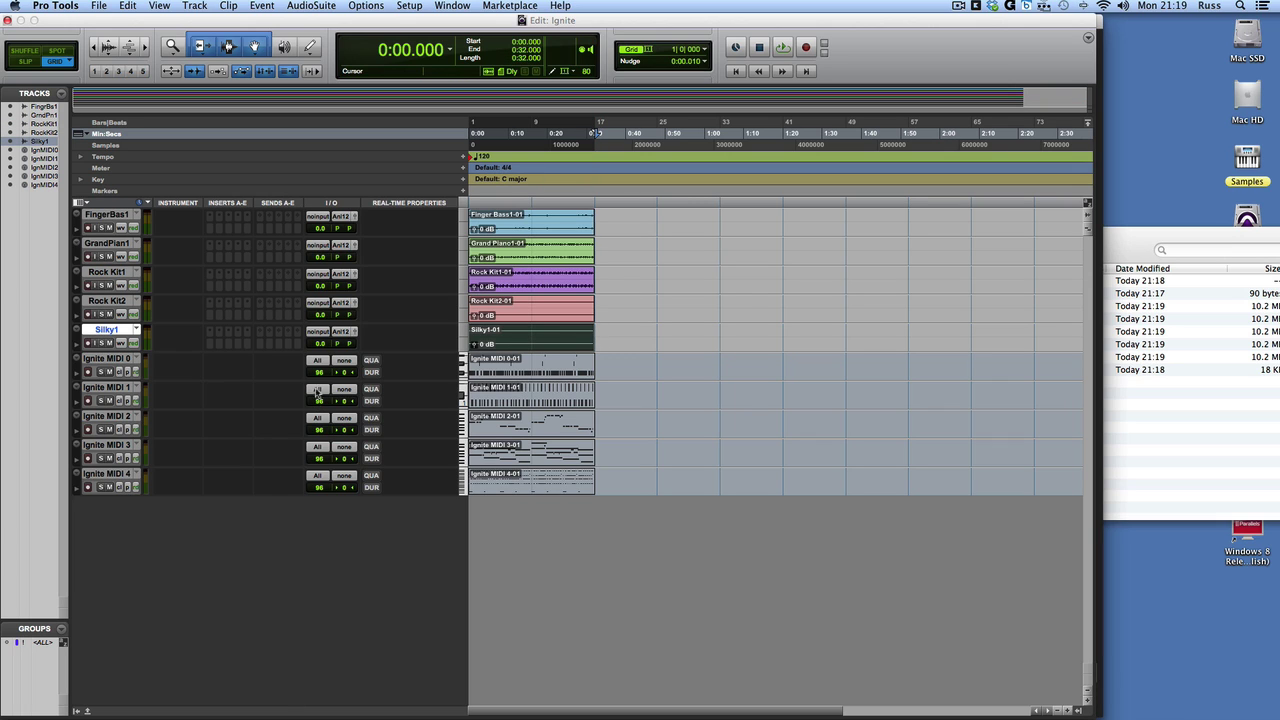
left_click_drag(320, 33, 422, 15)
key("alt+a")
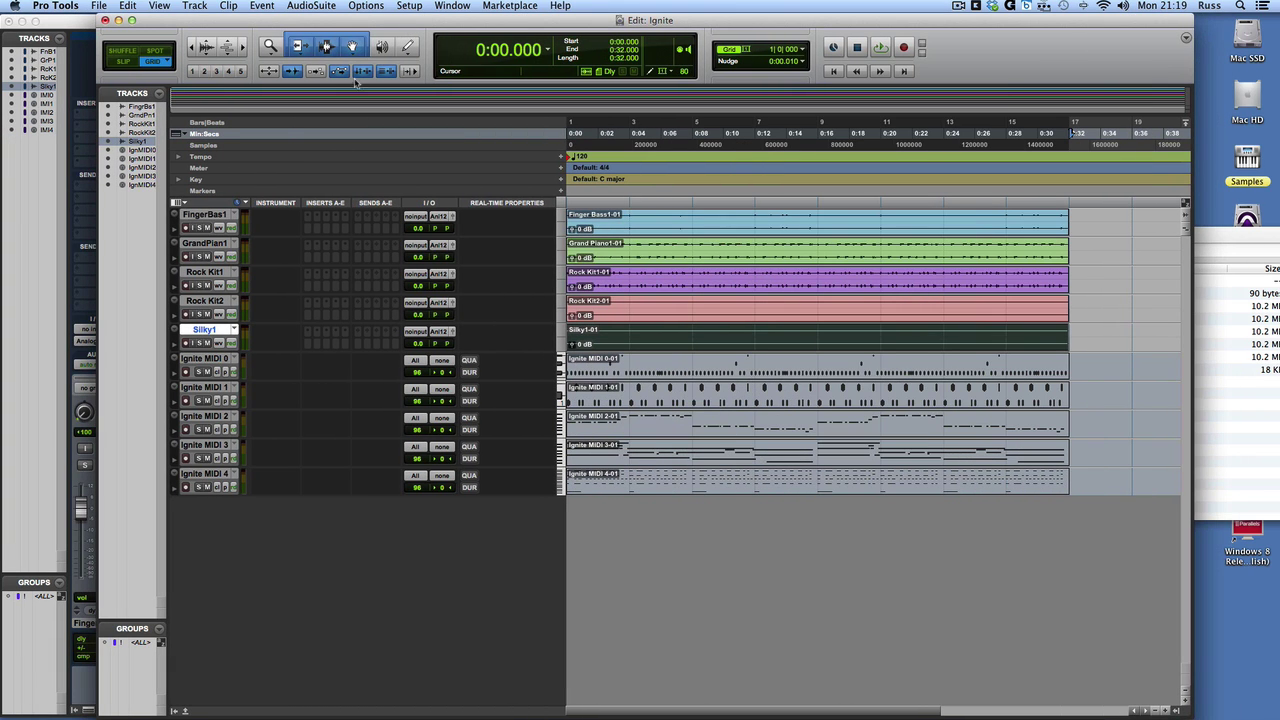
Step: Play the session from the start, soloing the Finger Bass track and unsoloing it during playback
key("space")
left_click(197, 228)
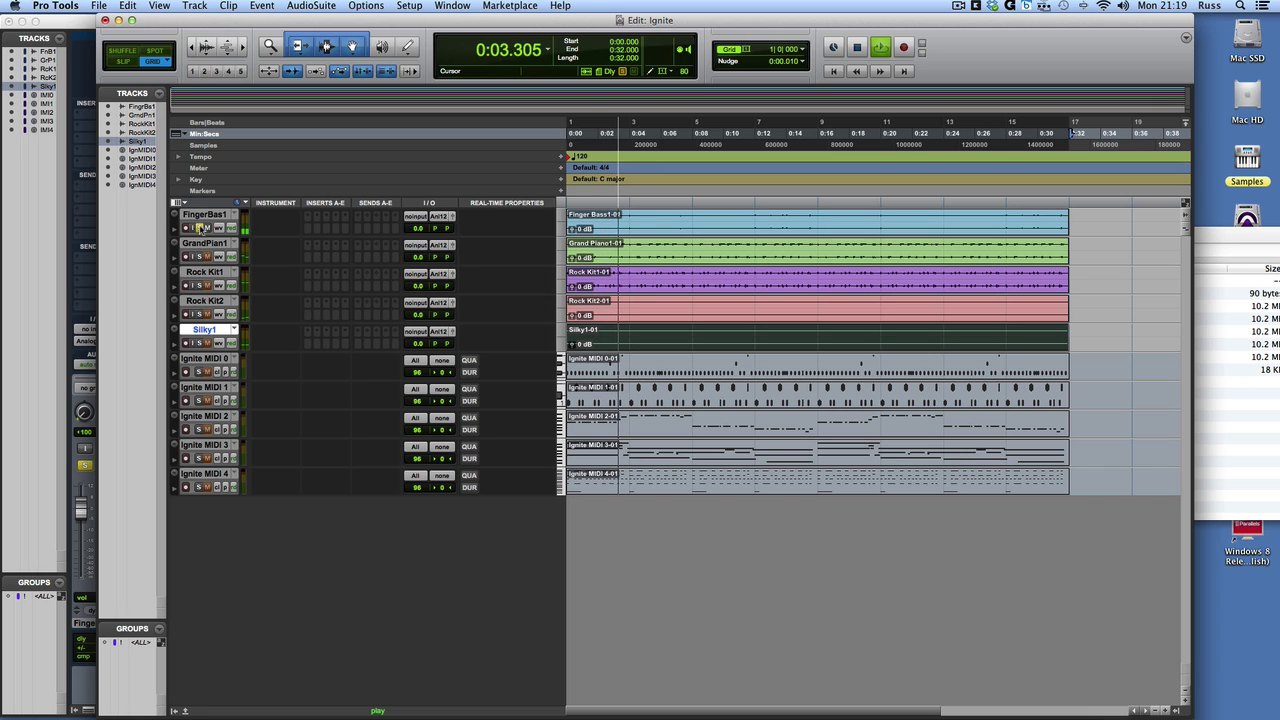
left_click(198, 228)
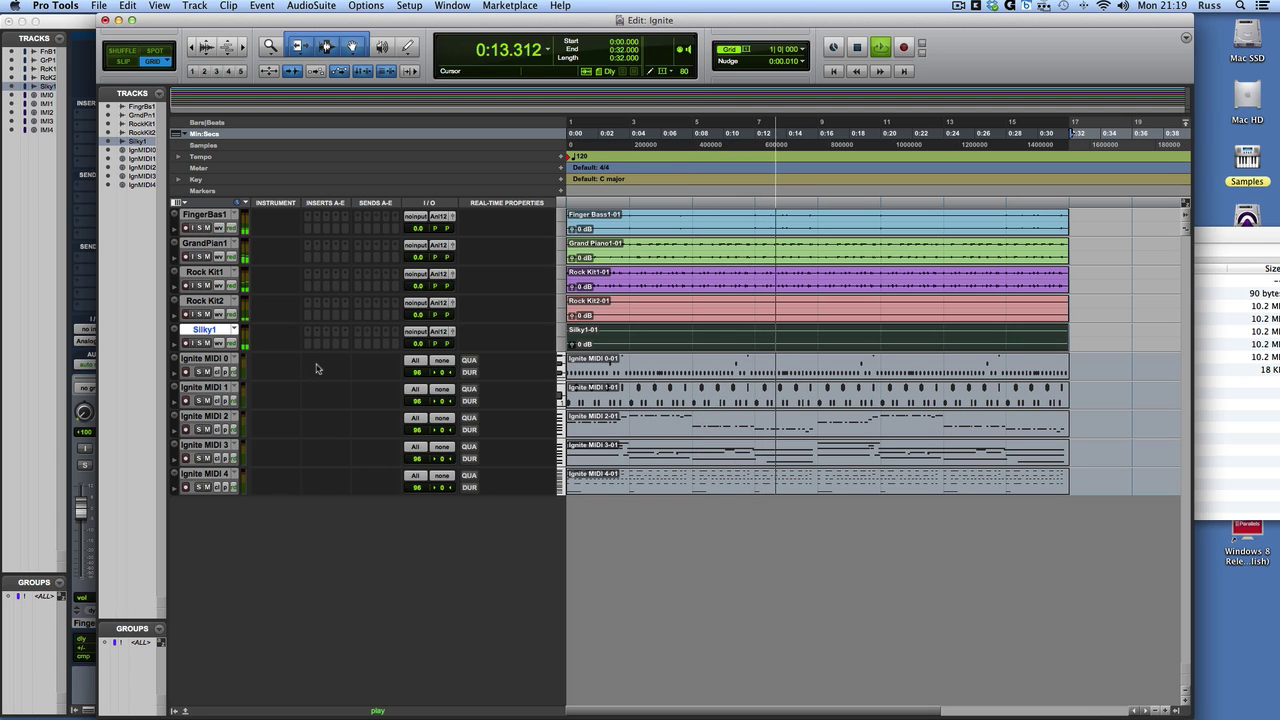
key("space")
Step: Create a new stereo instrument track below the Silky1 audio track
left_click(197, 6)
left_click(196, 31)
left_click(568, 255)
left_click(563, 265)
left_click(655, 254)
left_click(796, 289)
left_click(796, 286)
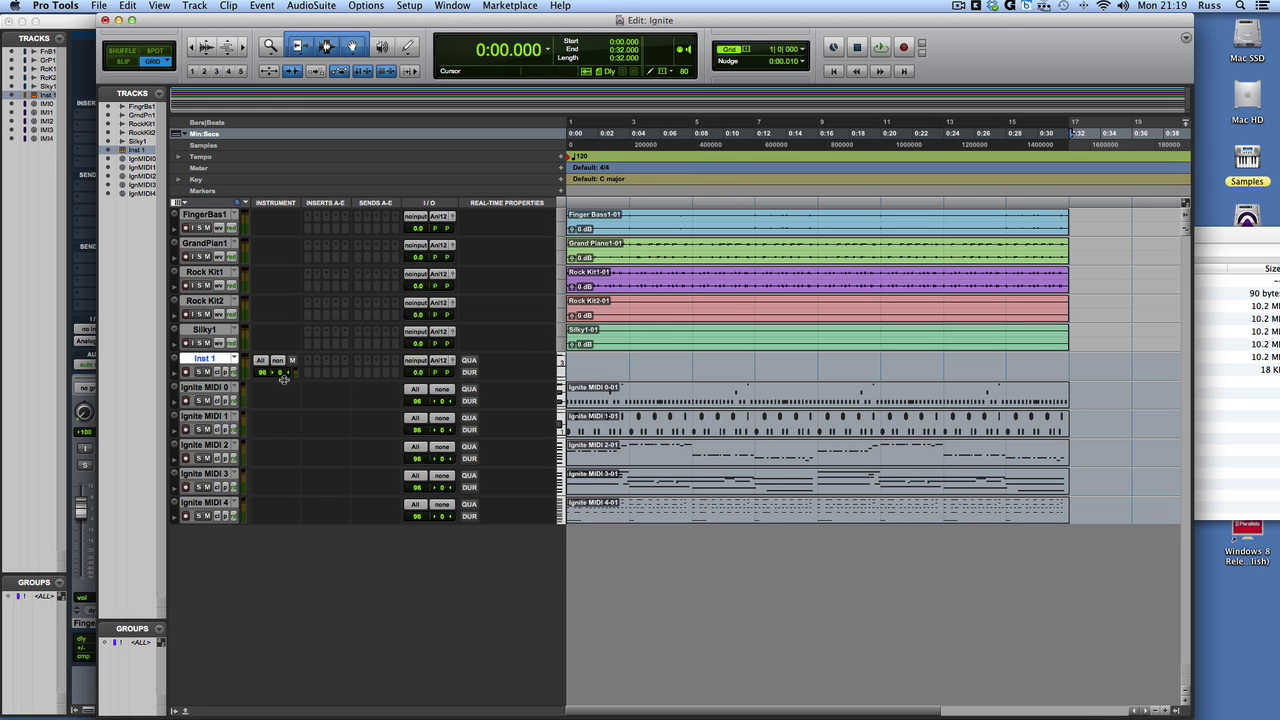
Step: Insert the Kontakt 5-AAX multichannel instrument plug-in on the new instrument track
left_click(318, 362)
mouse_move(376, 382)
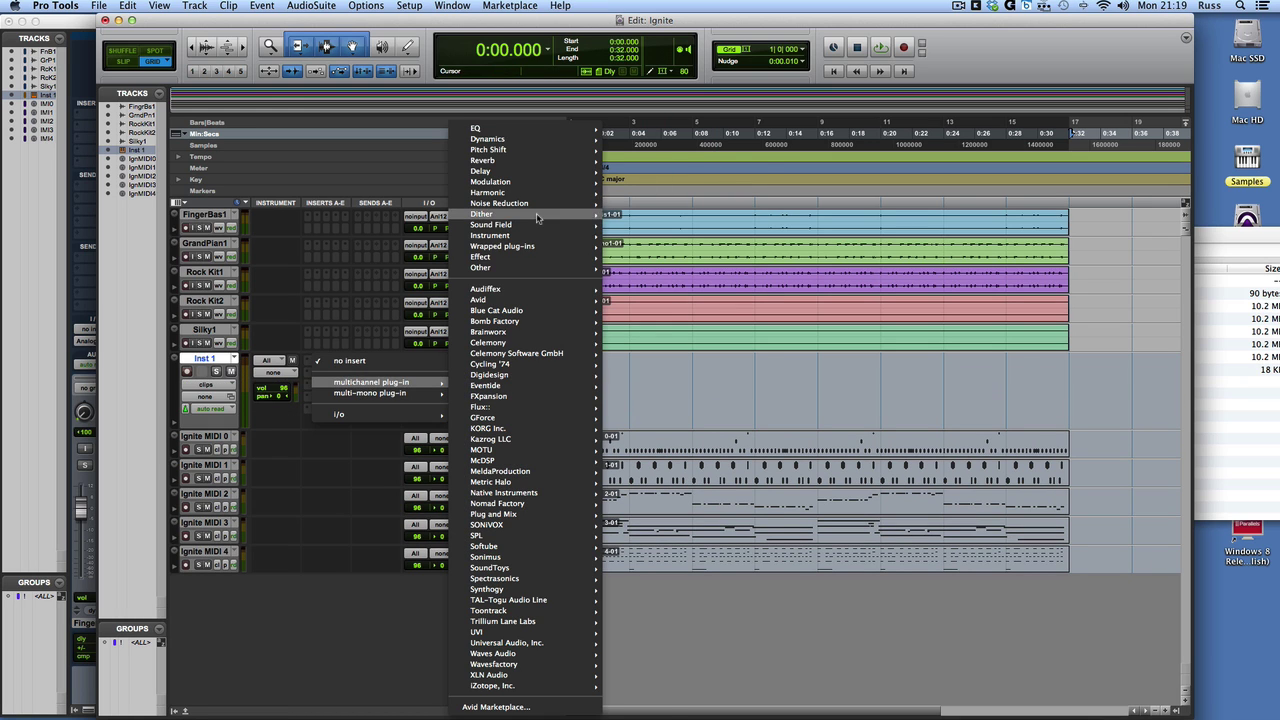
mouse_move(535, 235)
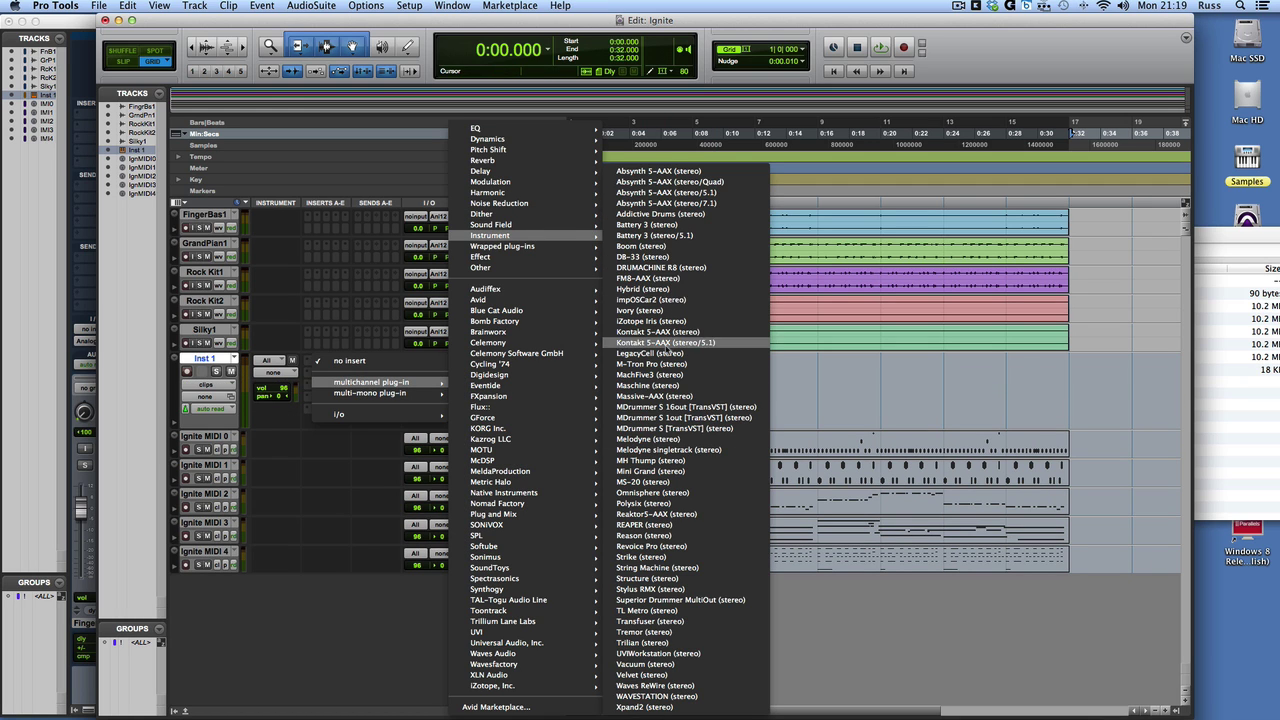
left_click(666, 342)
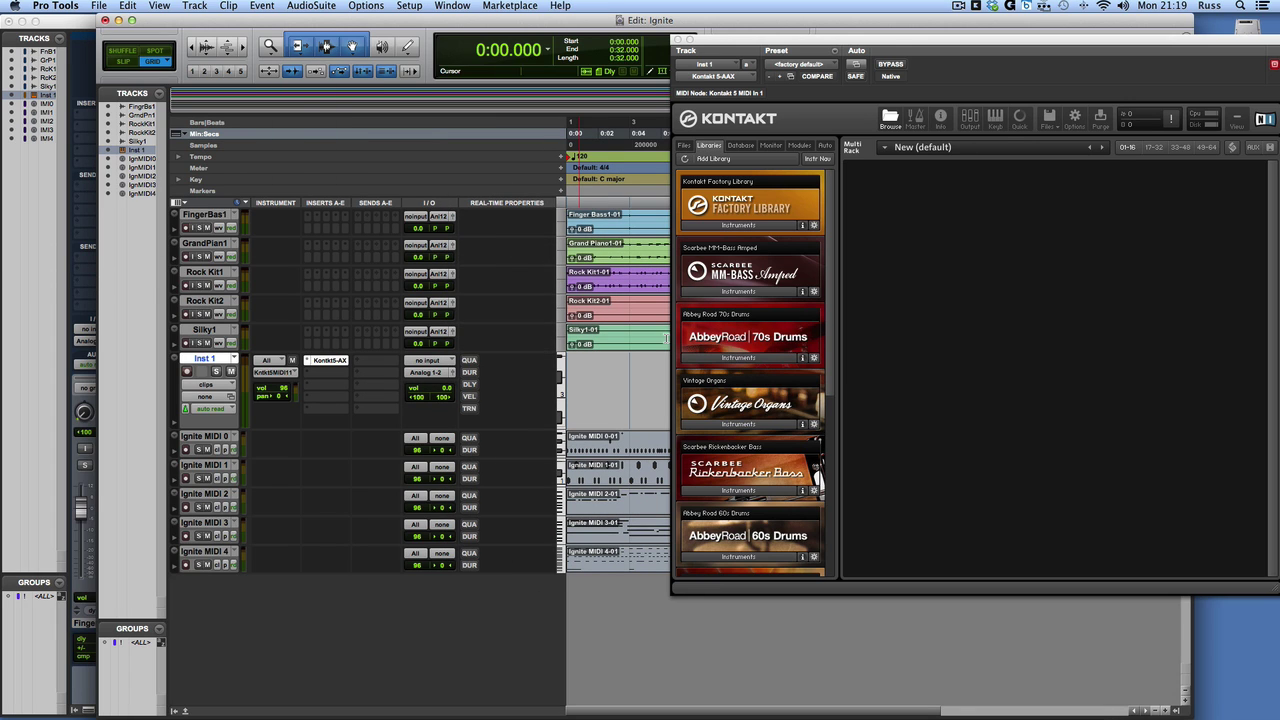
Step: Load the Scarbee Rickenbacker Bass instrument from the Kontakt libraries into the empty multi rack
scroll(717, 308, "down", 5)
left_click(731, 326)
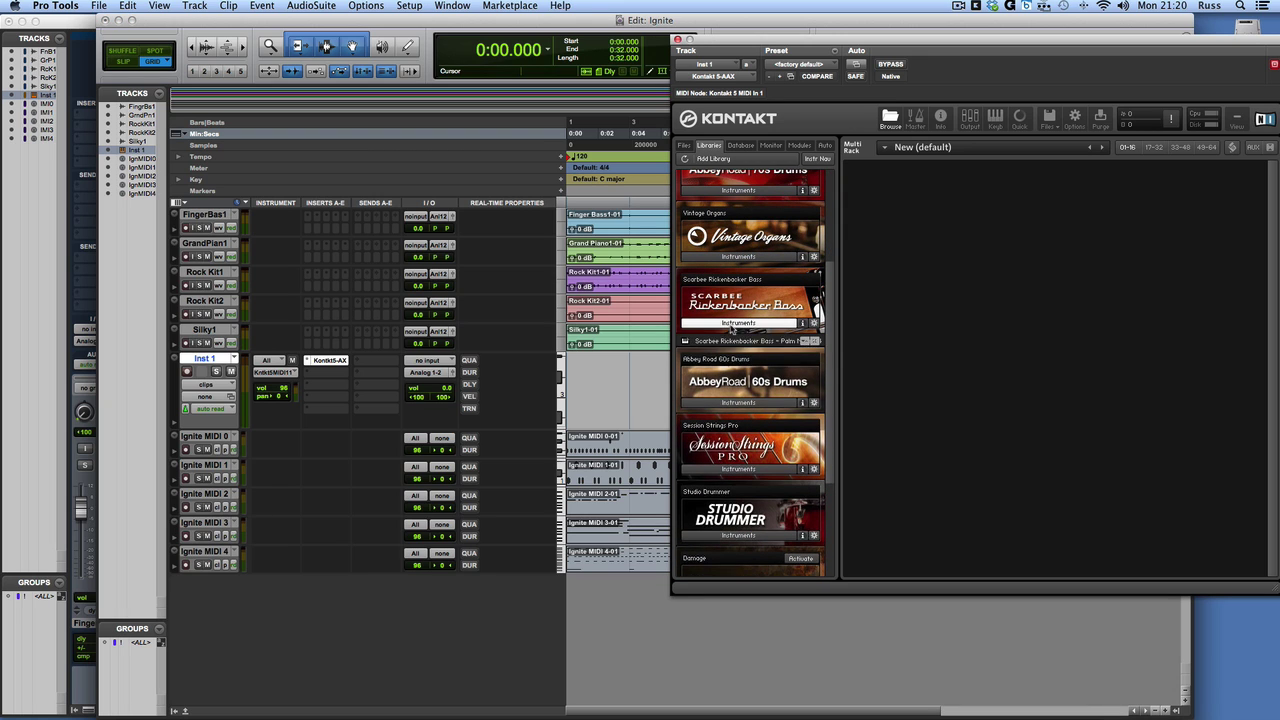
left_click_drag(730, 353, 931, 324)
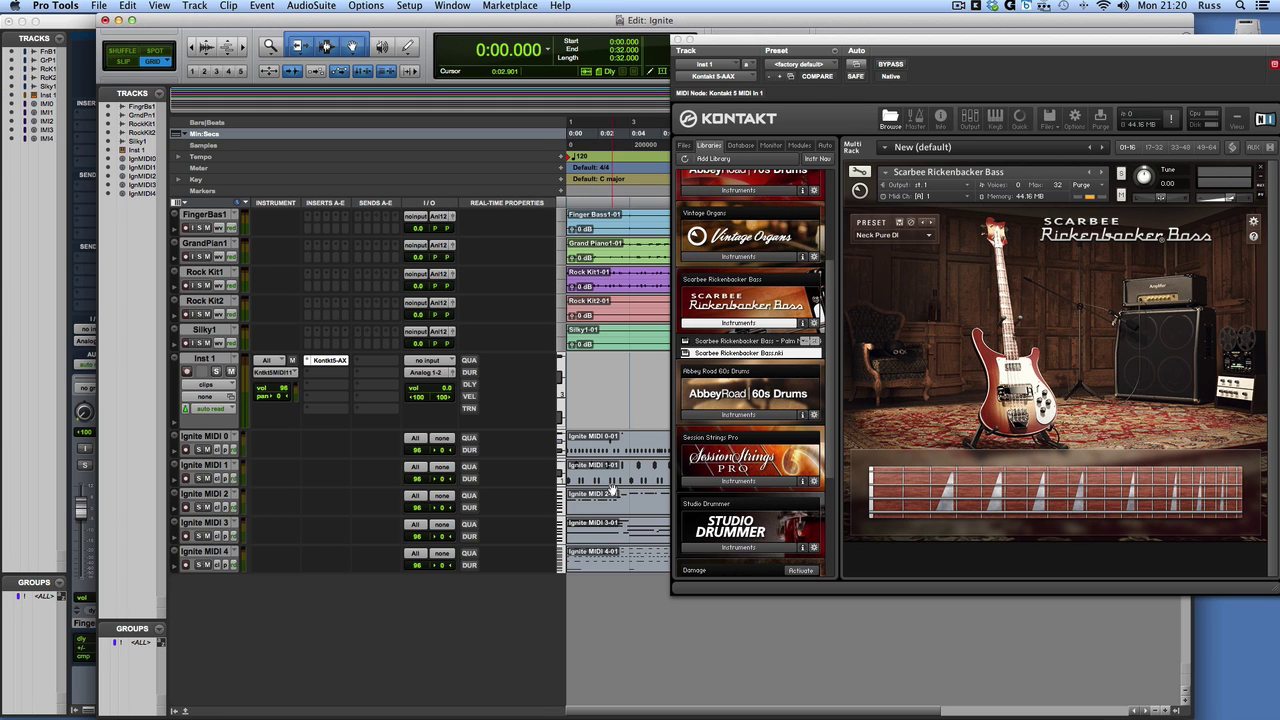
Step: Move the Ignite MIDI 2-01 clip onto the Inst 1 track, keeping its start position, and play the session
left_click_drag(612, 500, 614, 405)
key("space")
key("space")
key("space")
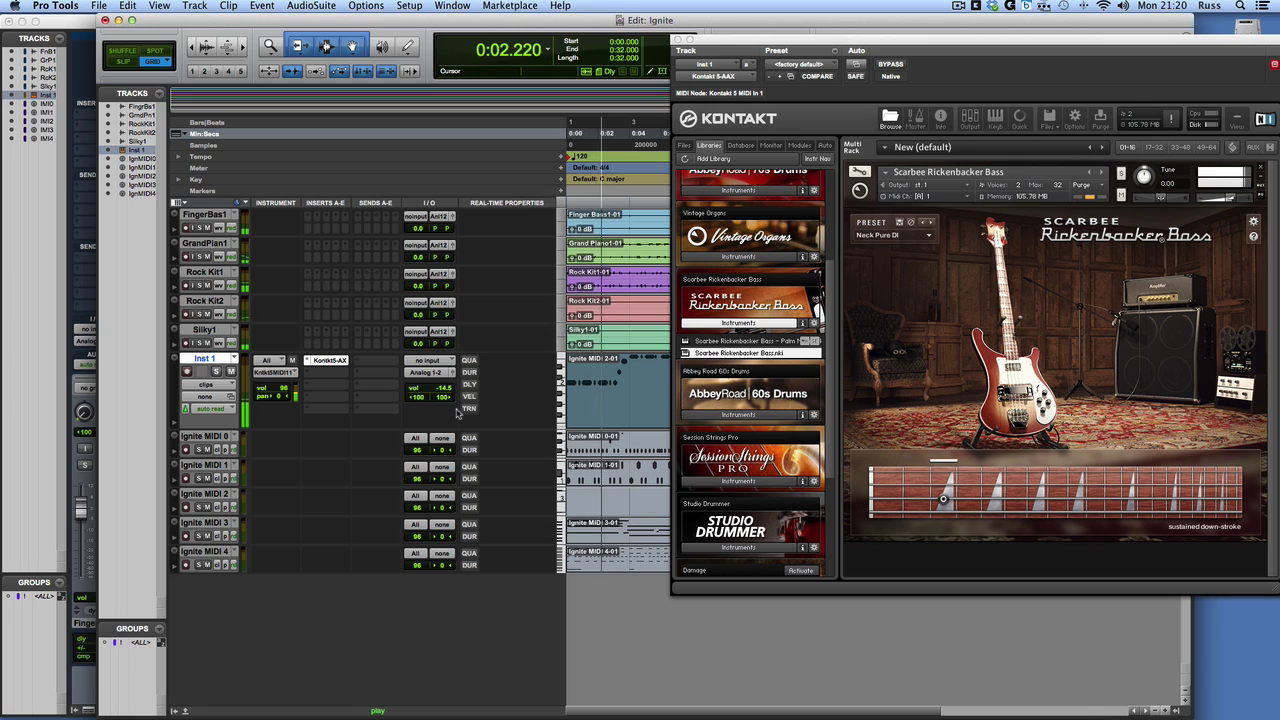
Step: Transpose the Inst 1 track by -1 octave in real time and raise its volume to -1.6 dB during playback
left_click(468, 409)
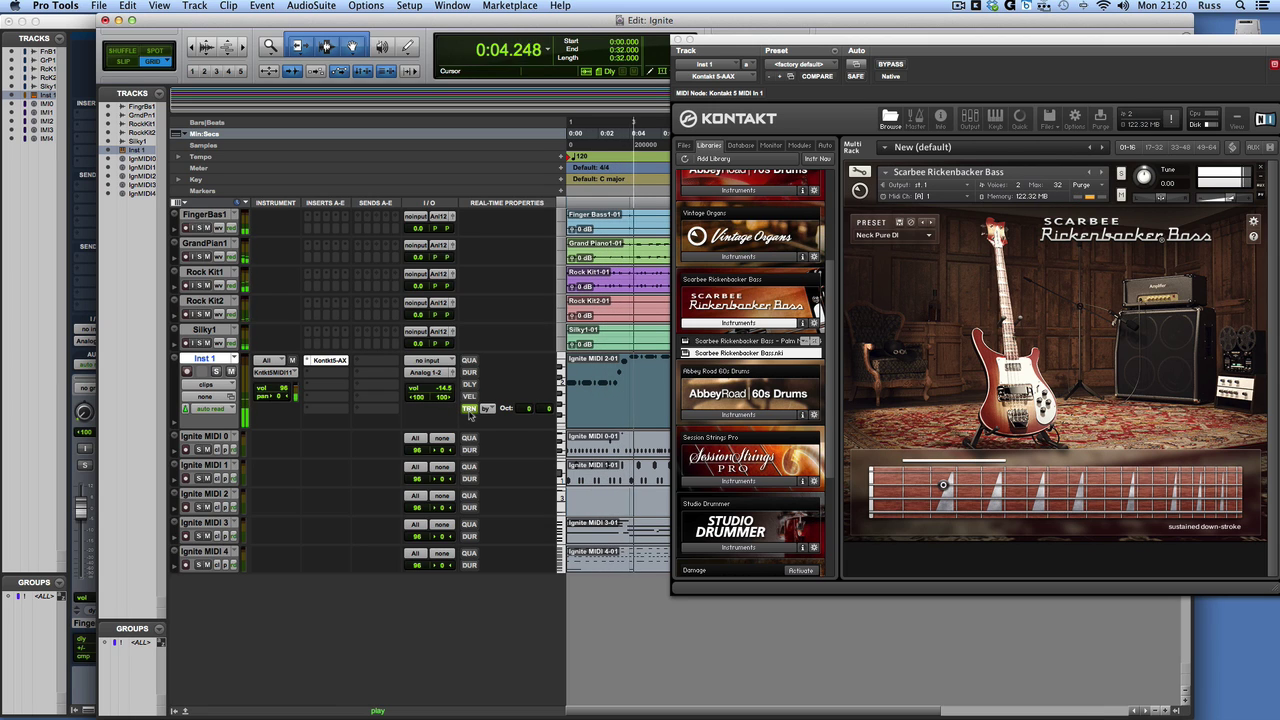
left_click(524, 410)
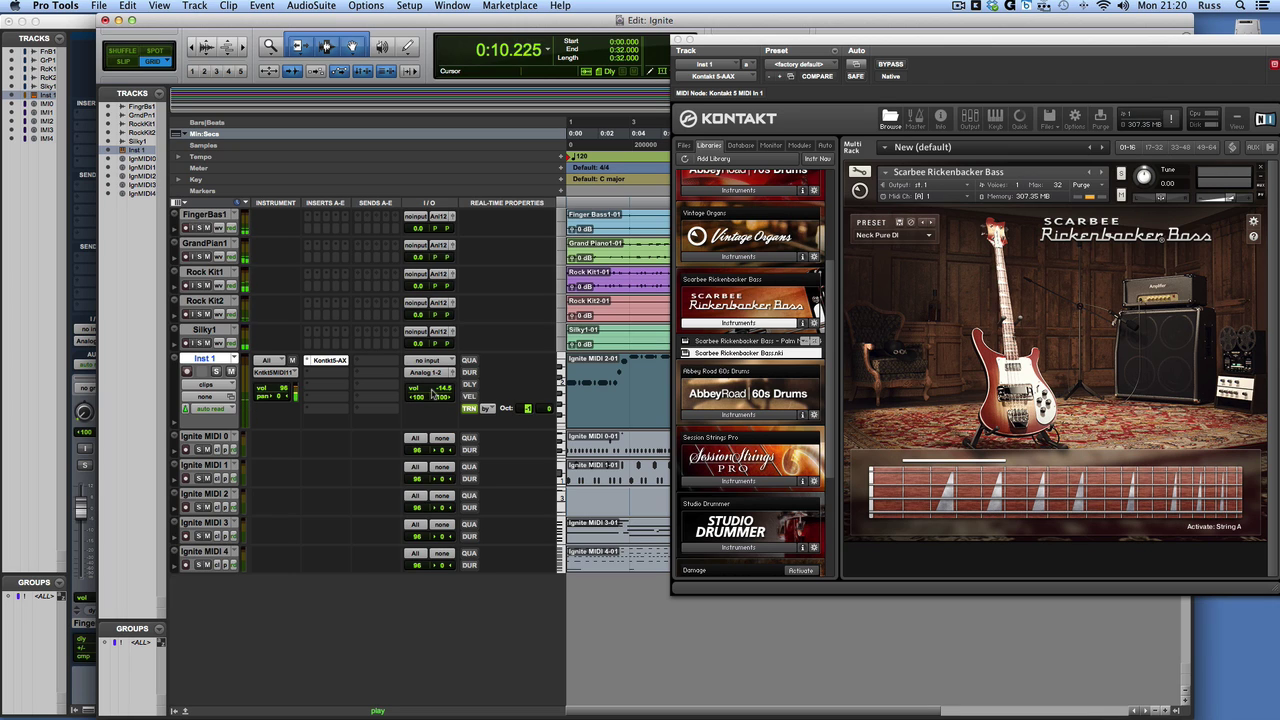
left_click_drag(432, 394, 432, 387)
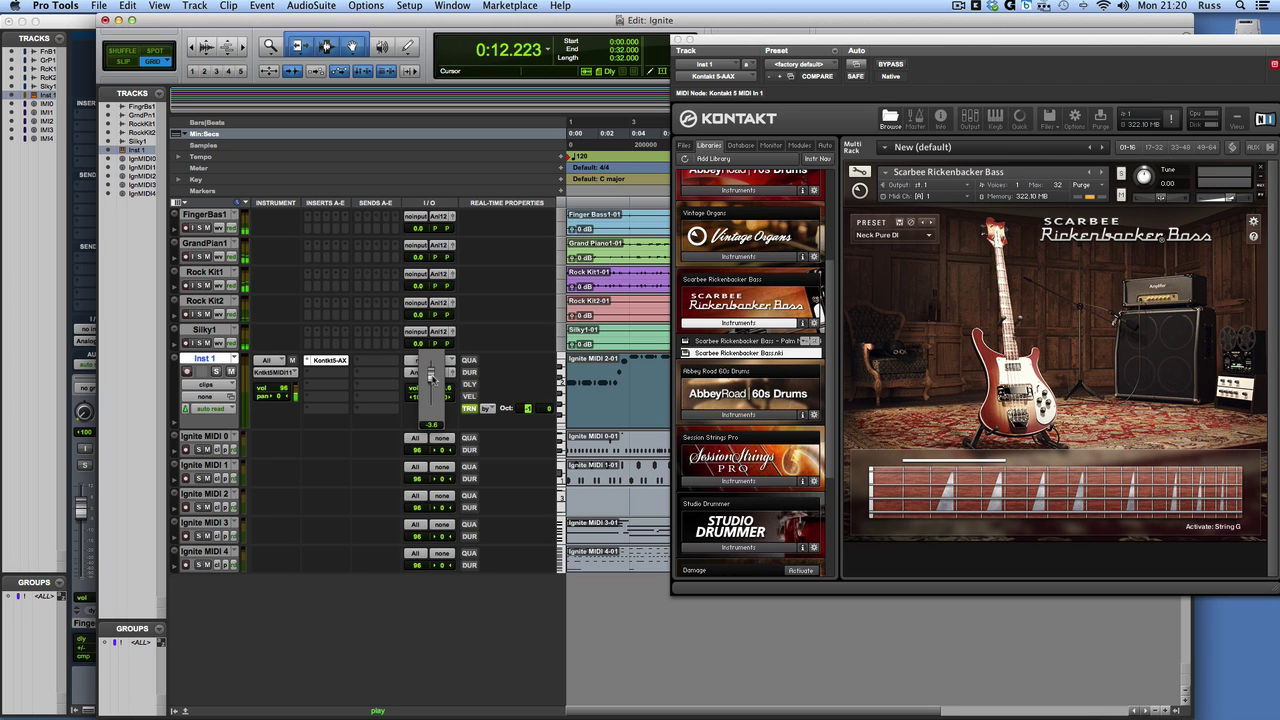
left_click_drag(432, 373, 434, 376)
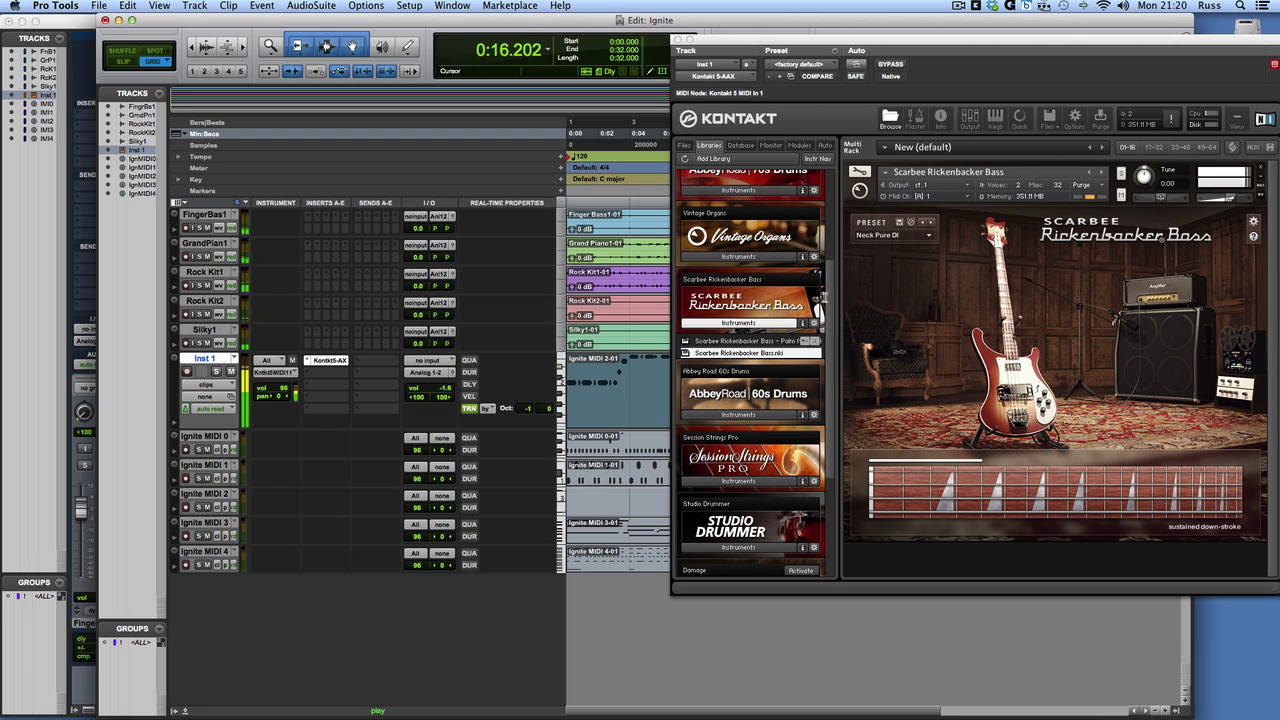
key("space")
Step: Change the Rickenbacker Bass preset to Tweedman and turn off the Inst 1 track's real-time transposition
left_click(930, 240)
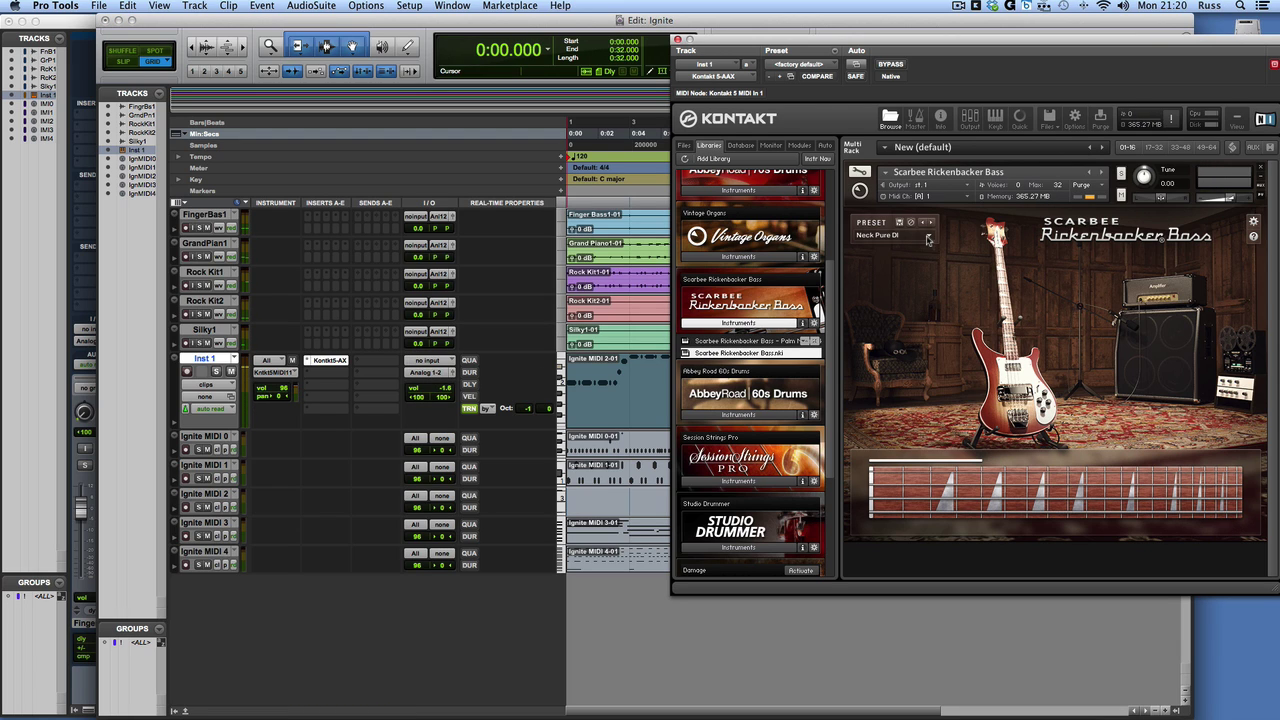
left_click(930, 237)
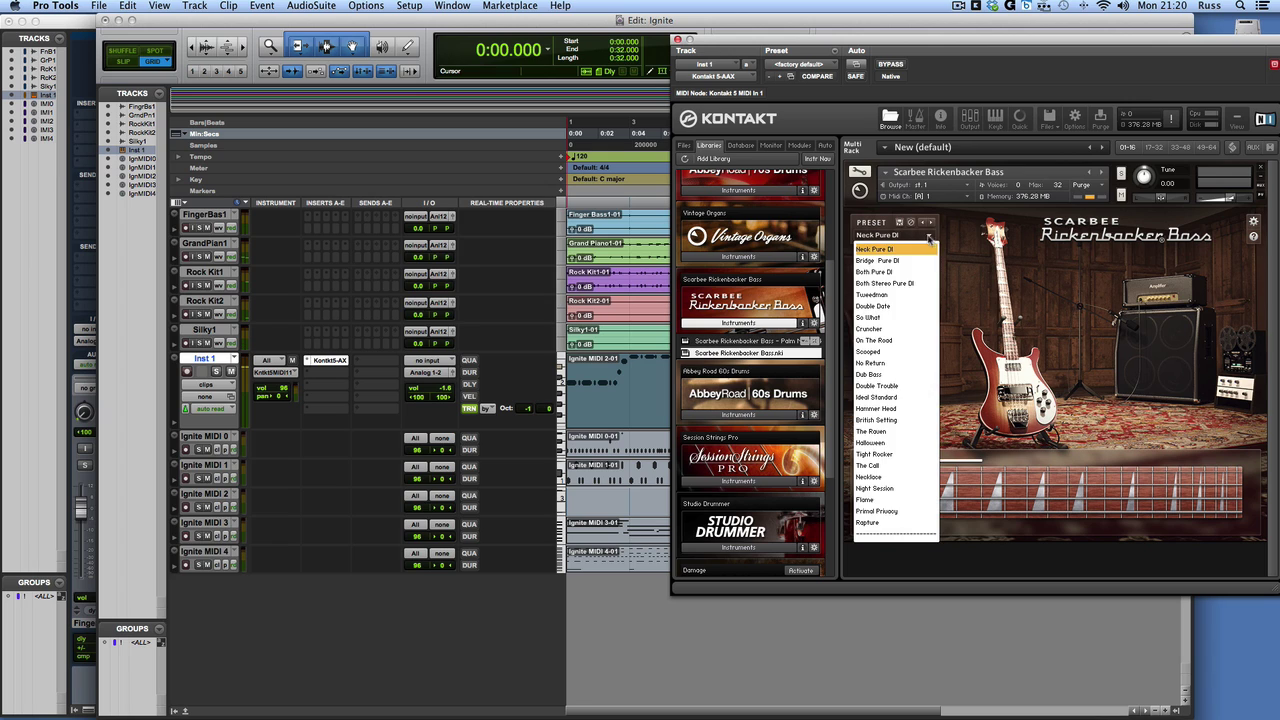
left_click(888, 296)
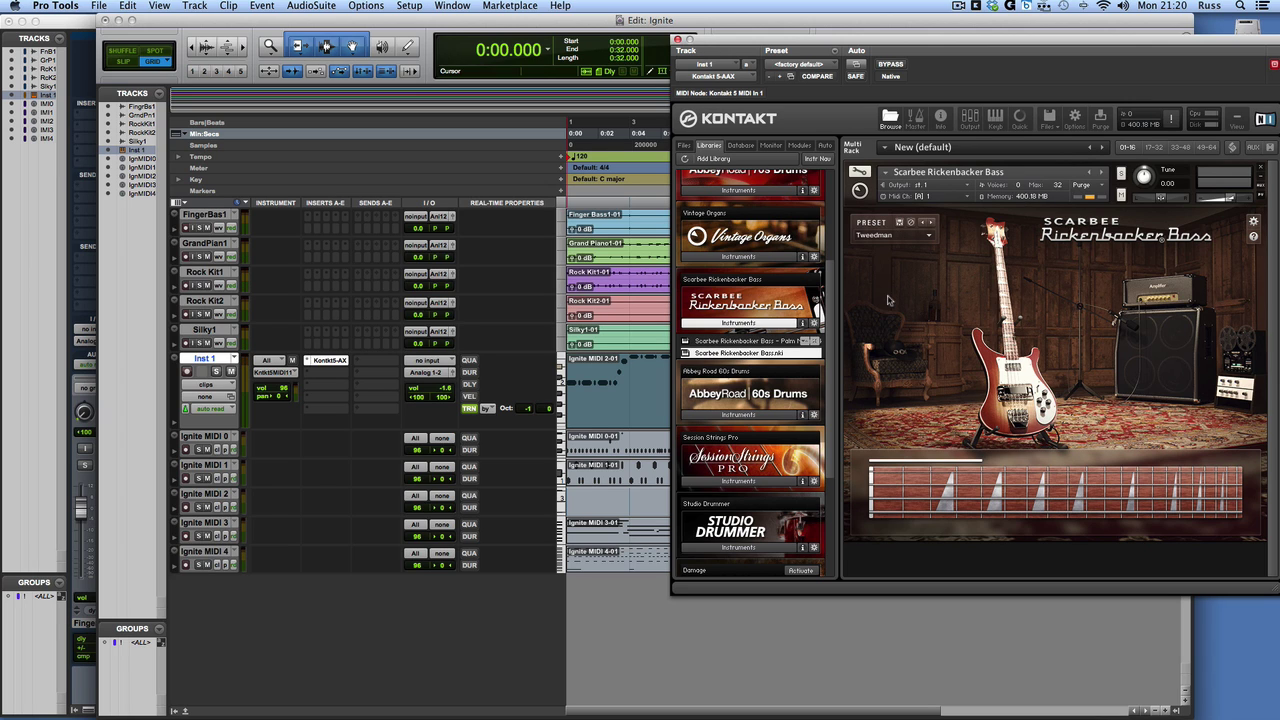
left_click(469, 410)
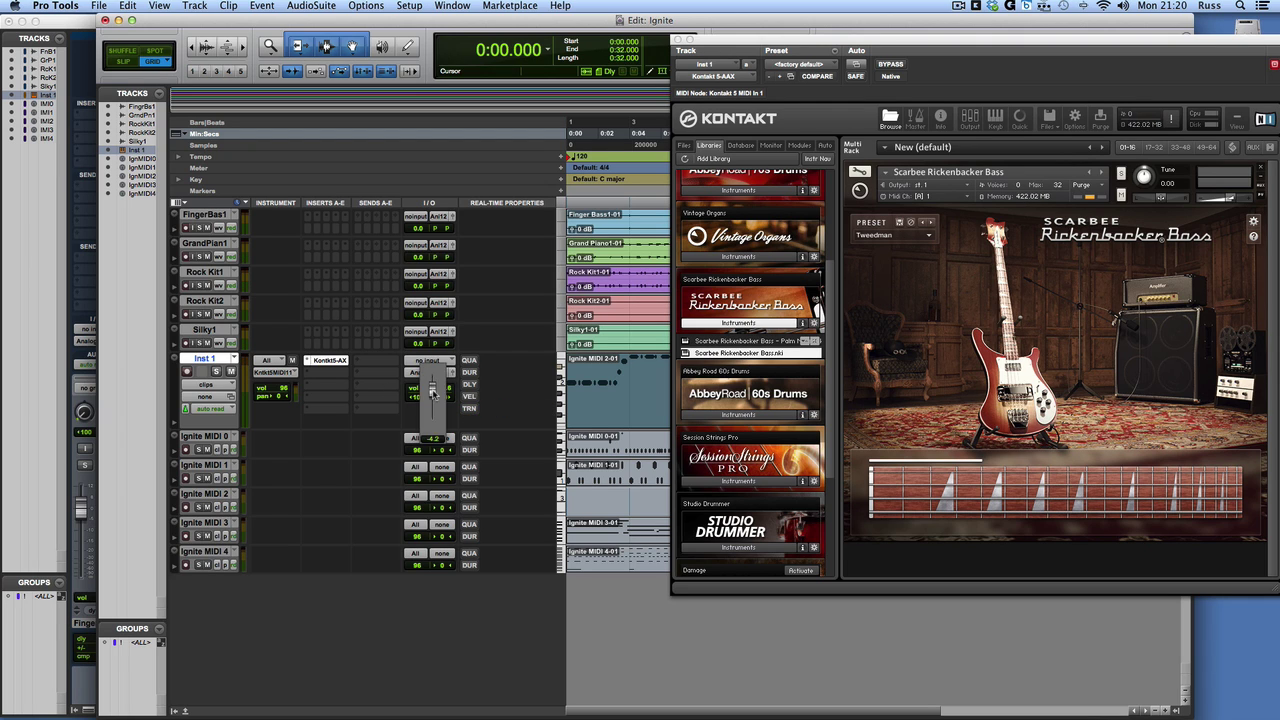
Step: Lower the Inst 1 track's volume to -19.6 dB while playing the session, and close the Kontakt window
key("space")
left_click_drag(432, 393, 437, 392)
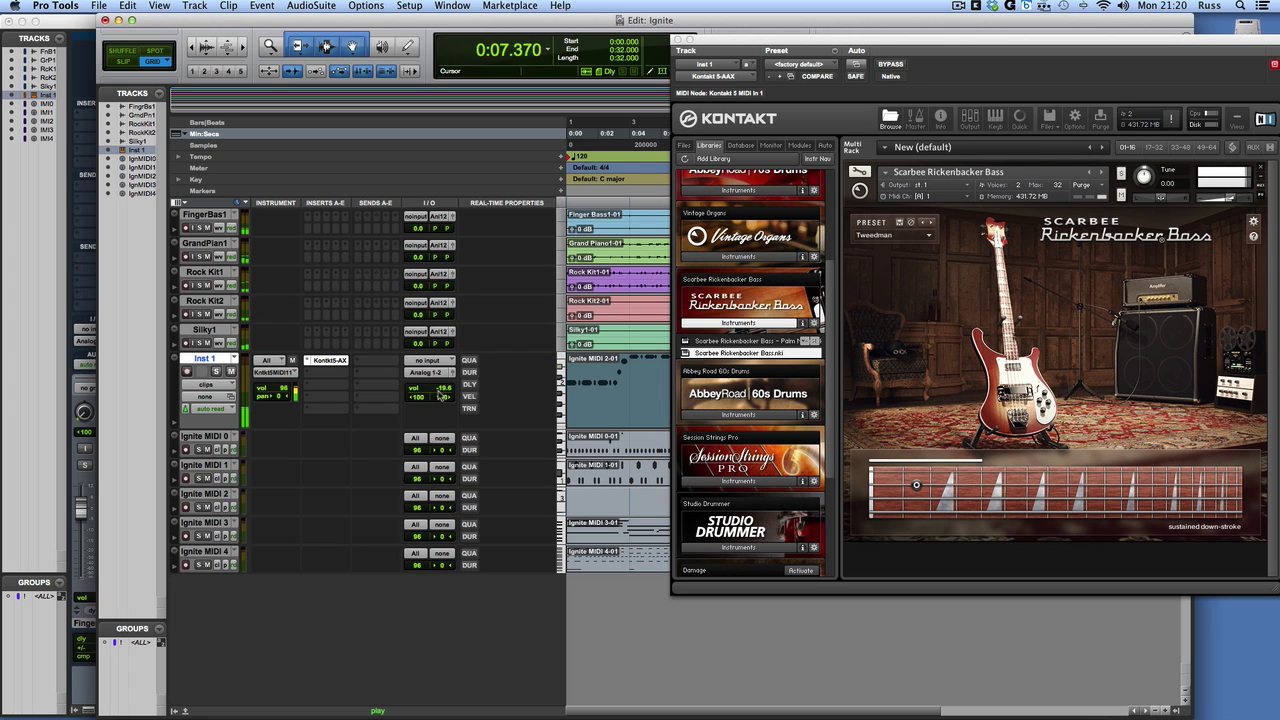
key("space")
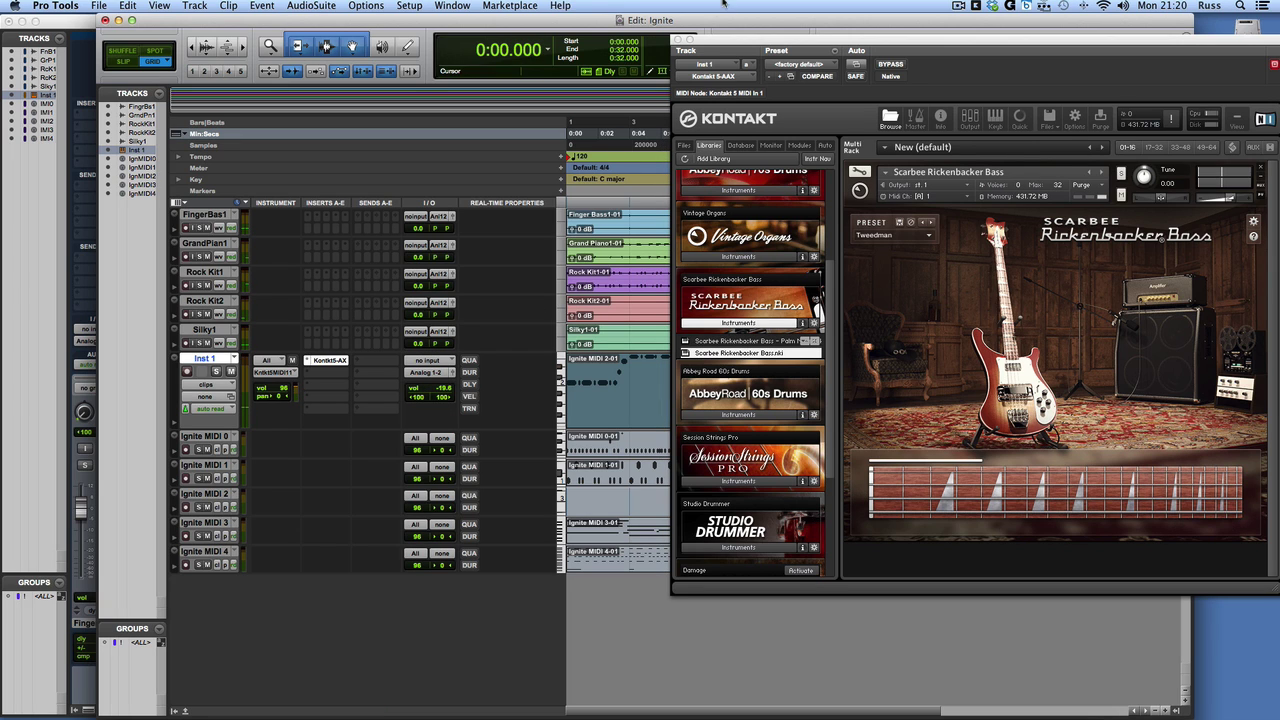
left_click(677, 40)
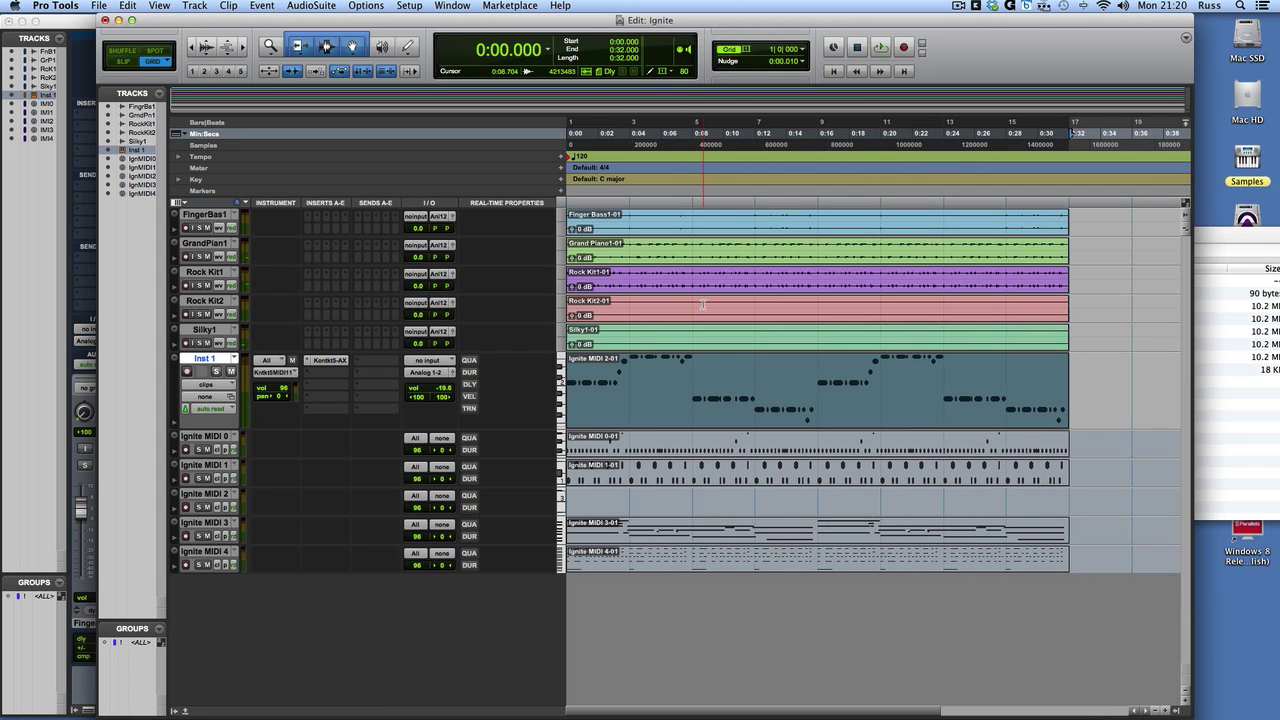